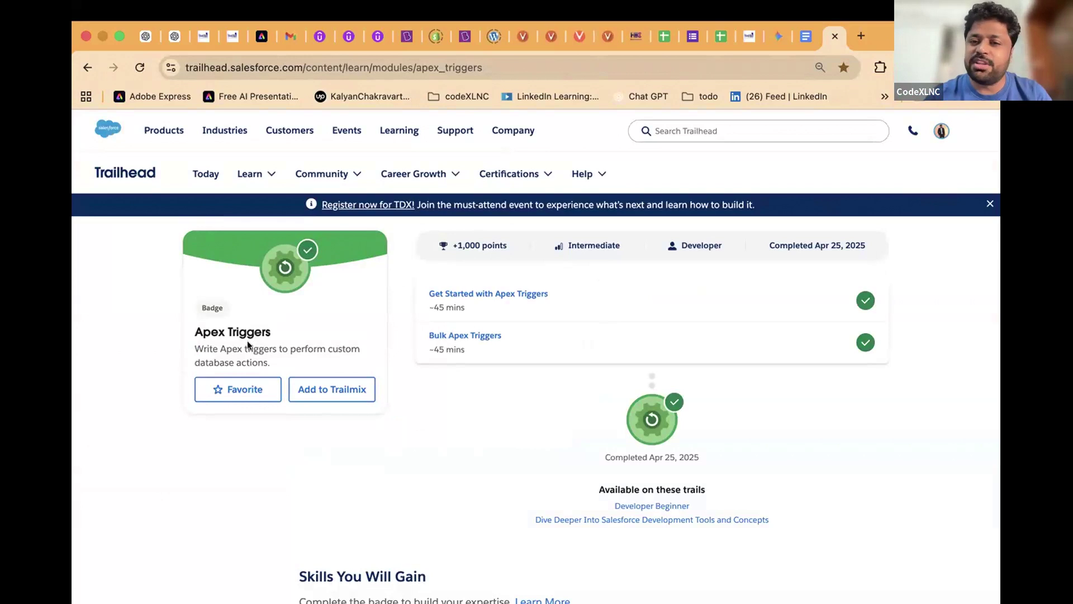
Launch the Advanced Admin & Developer Batch playground from Trailhead's Hands-On Orgs list
click(941, 132)
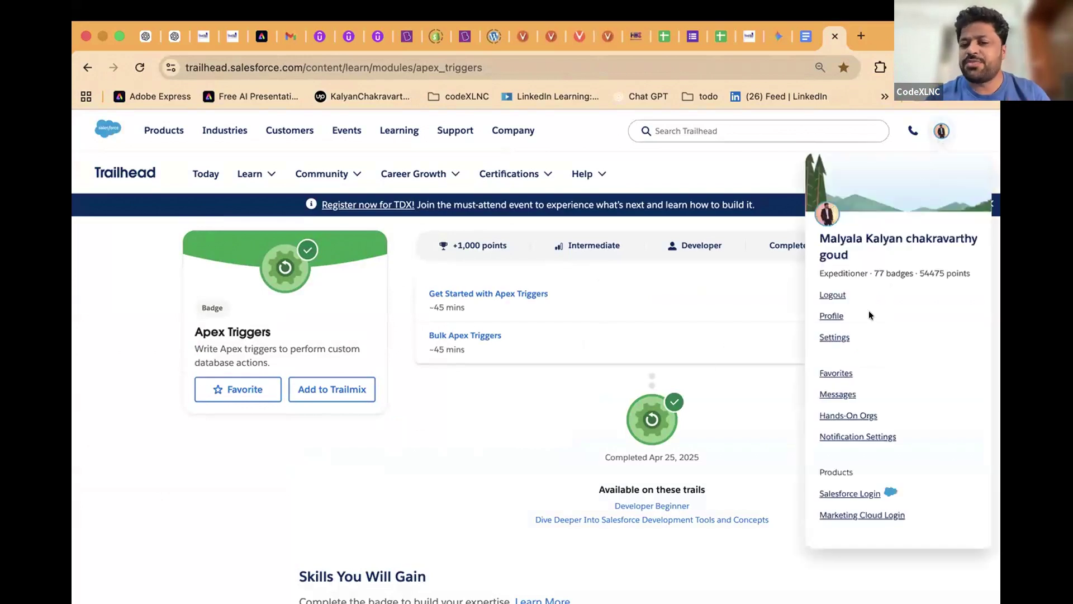
click(844, 416)
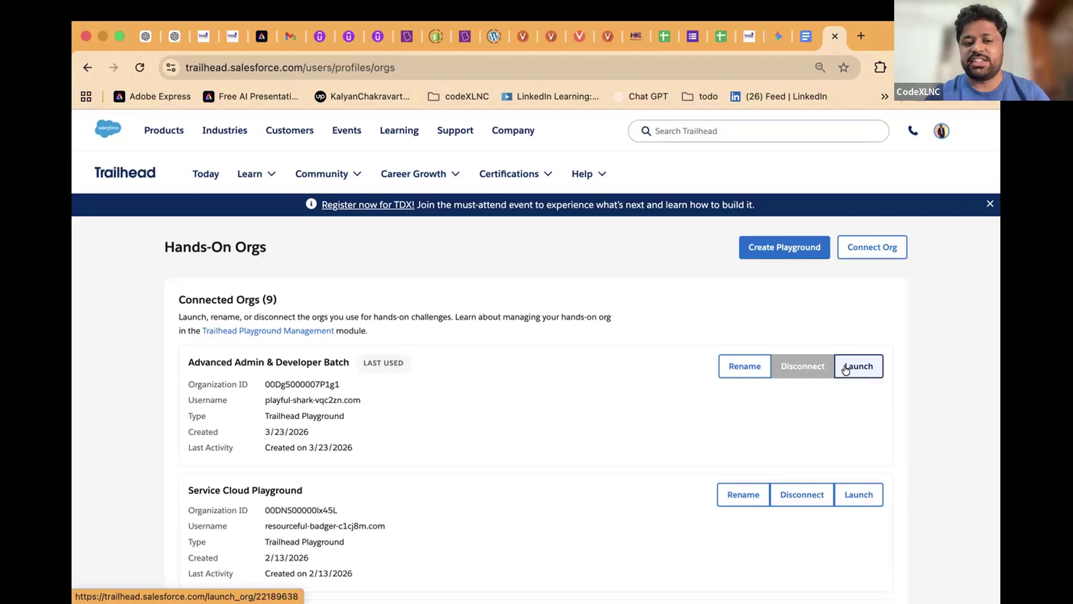
click(845, 368)
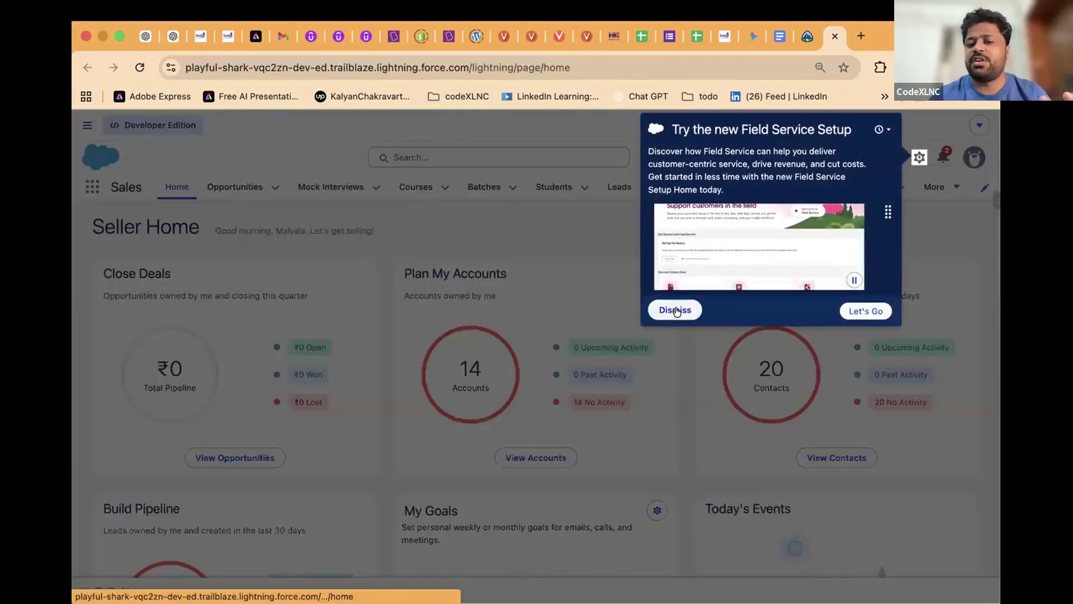
Dismiss the Field Service Setup promo and show the Students list of recently viewed records
click(676, 311)
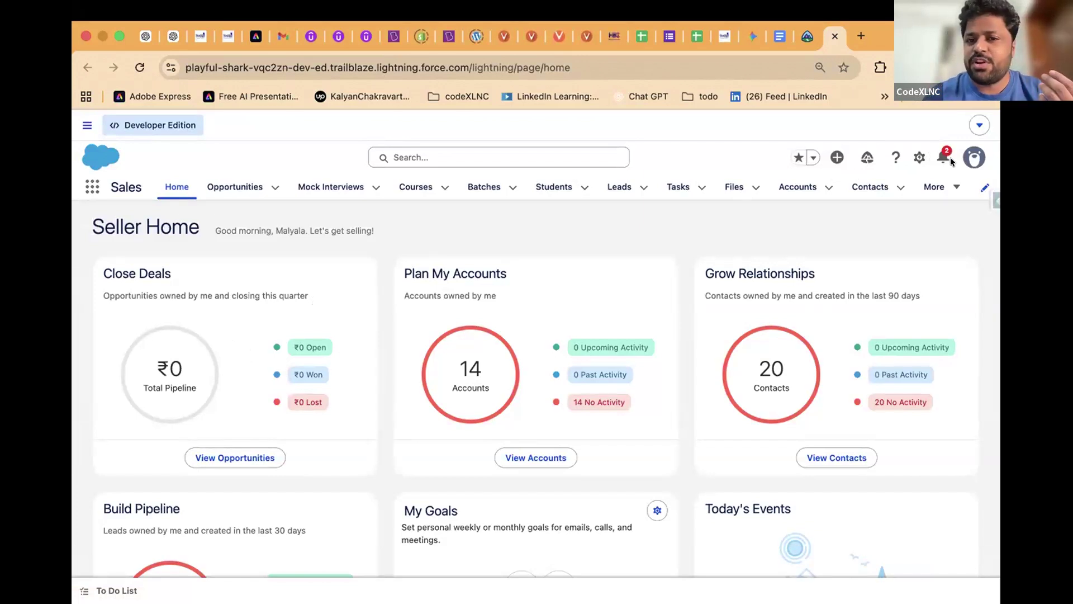
click(552, 187)
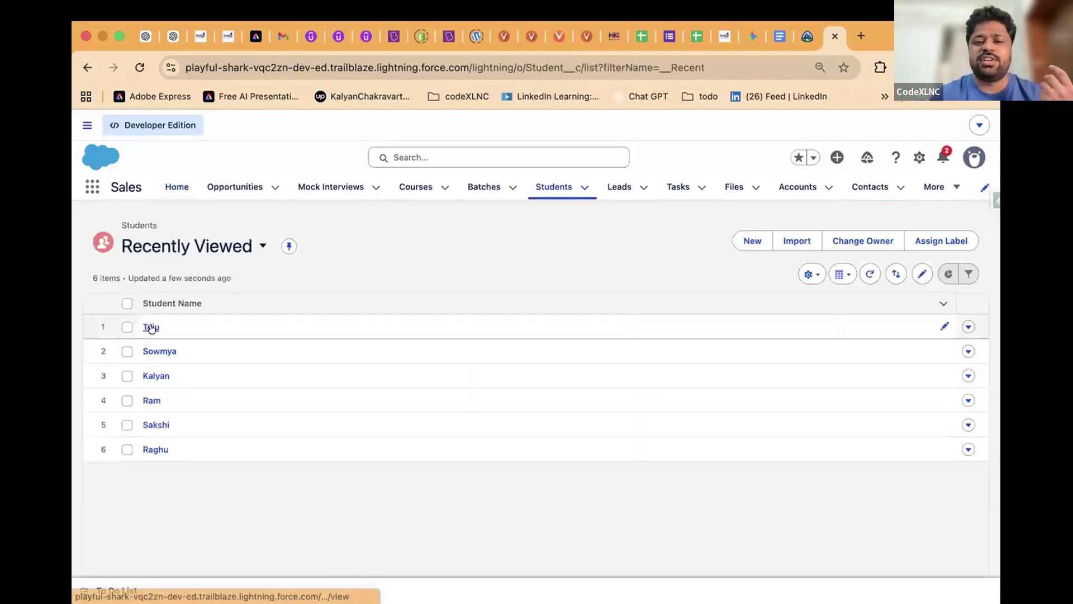
Open Teju's record, highlight the Student Name, Course and Subject labels, then enter inline edit
click(151, 327)
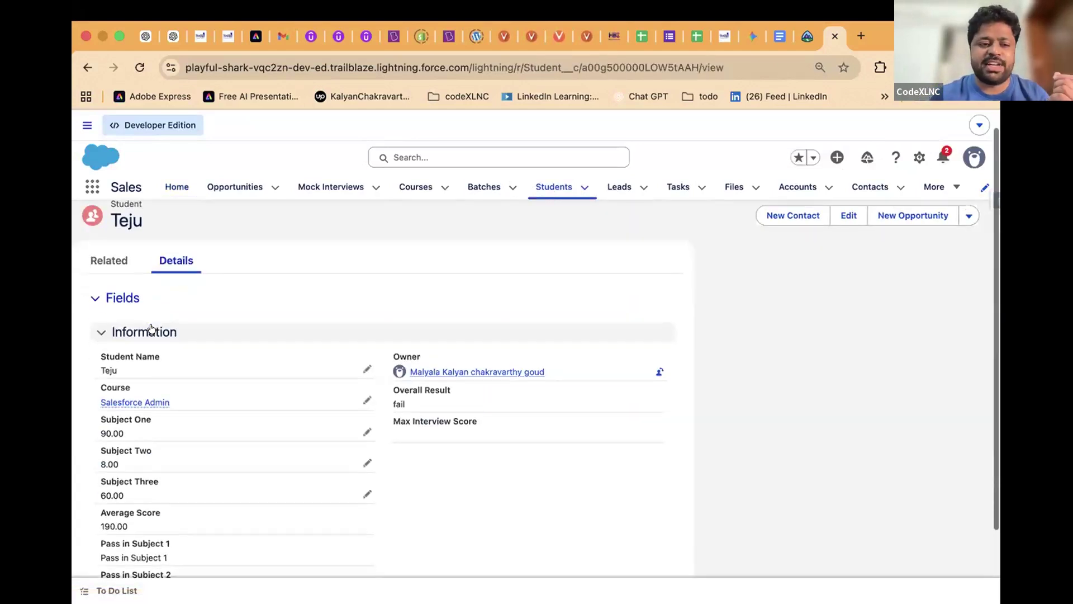
triple_click(129, 357)
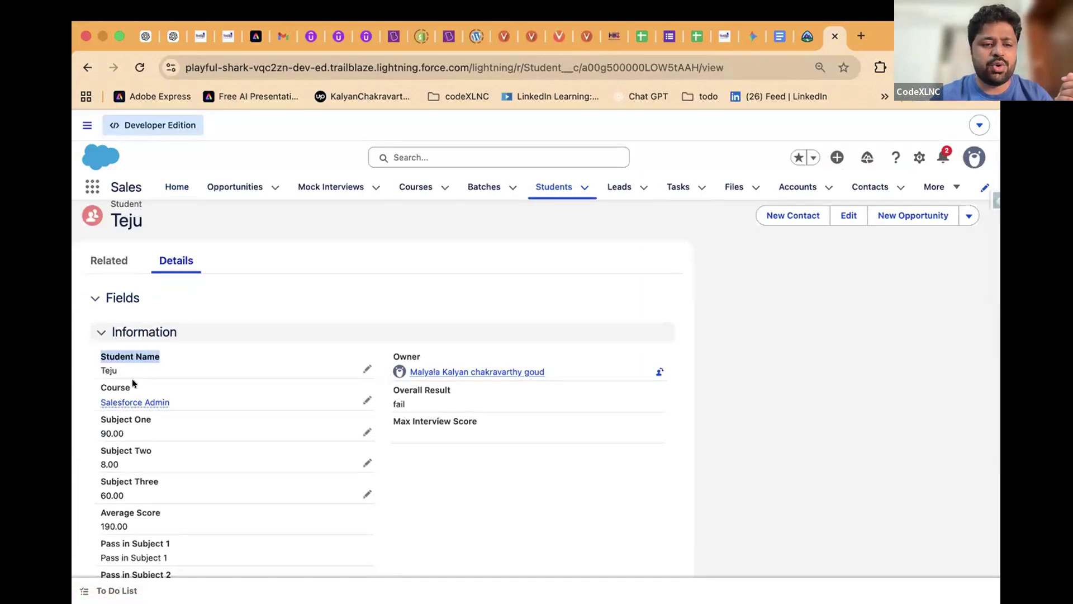
triple_click(133, 386)
triple_click(134, 418)
triple_click(155, 450)
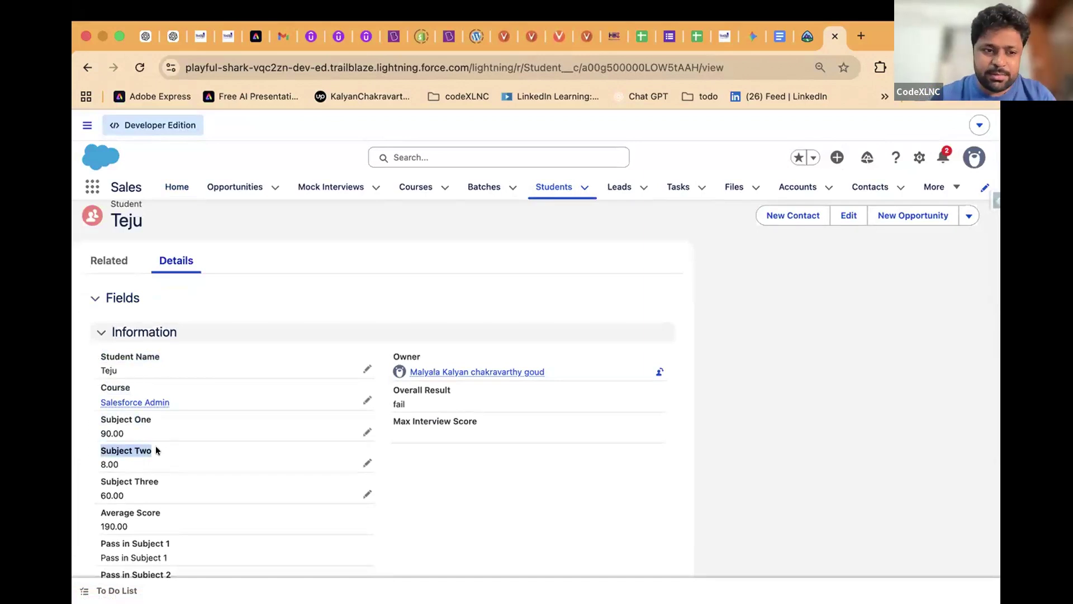
double_click(115, 393)
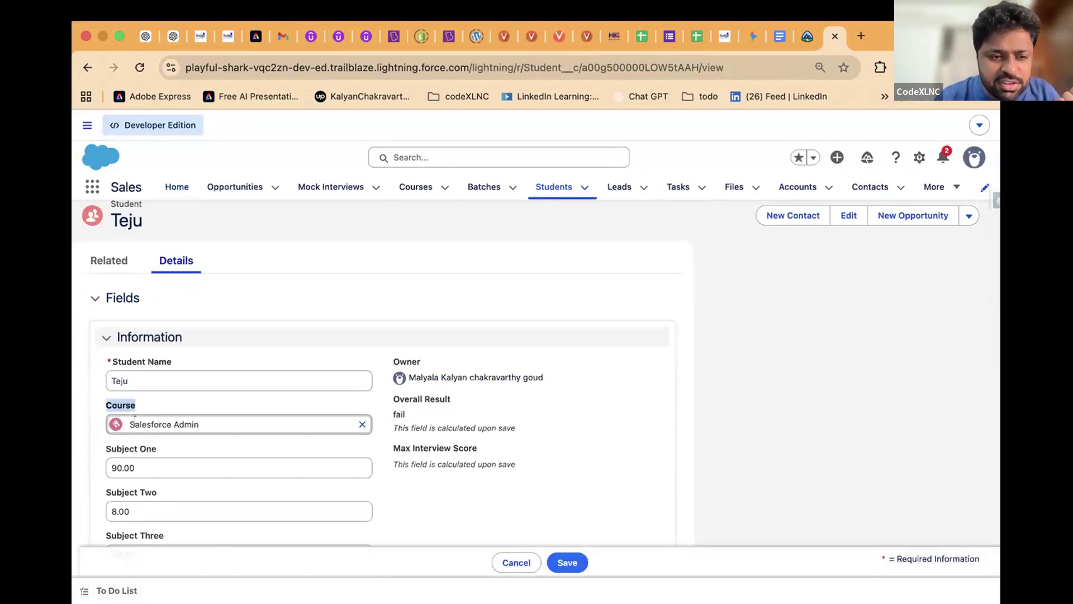
drag(130, 425, 200, 426)
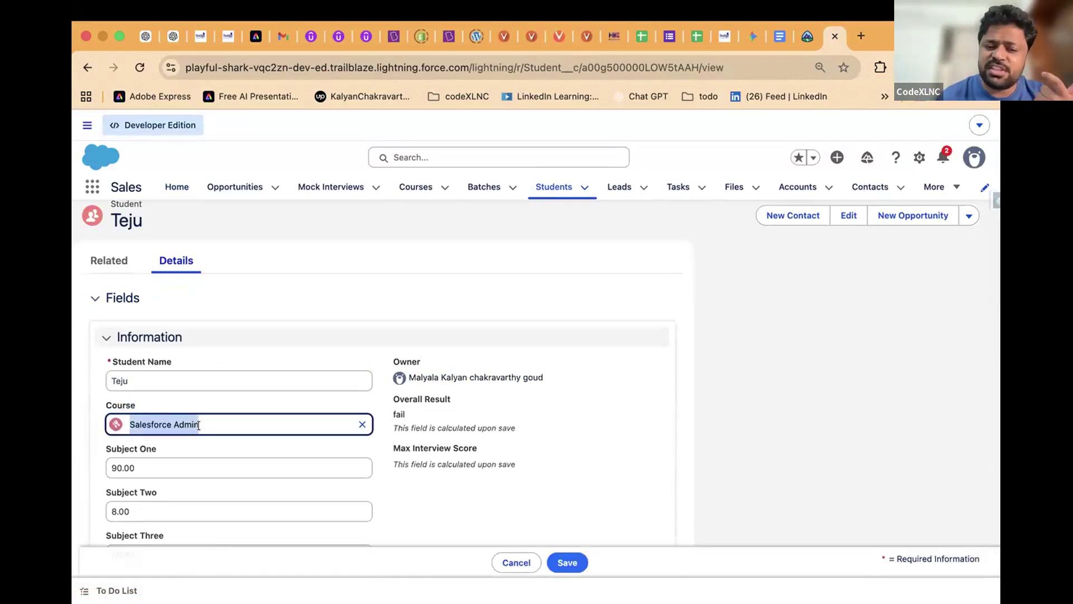
click(109, 378)
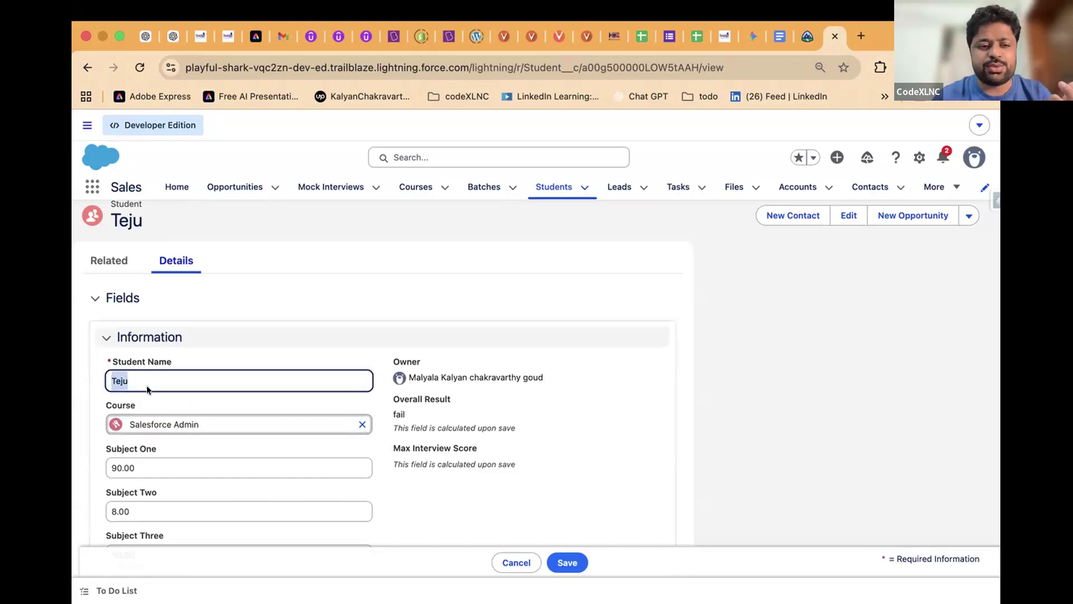
double_click(117, 403)
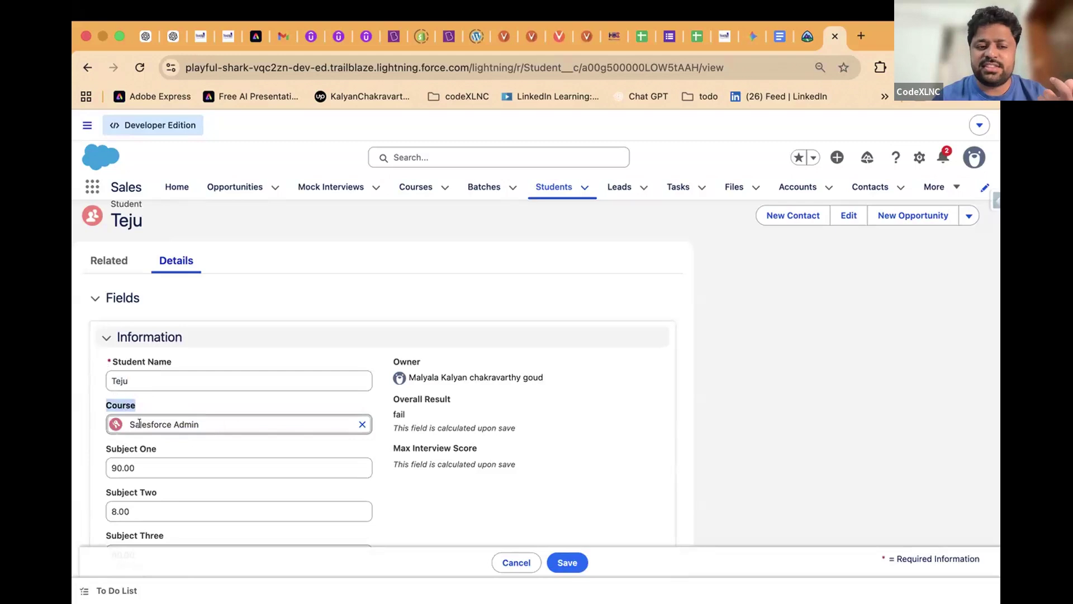
drag(121, 423, 189, 423)
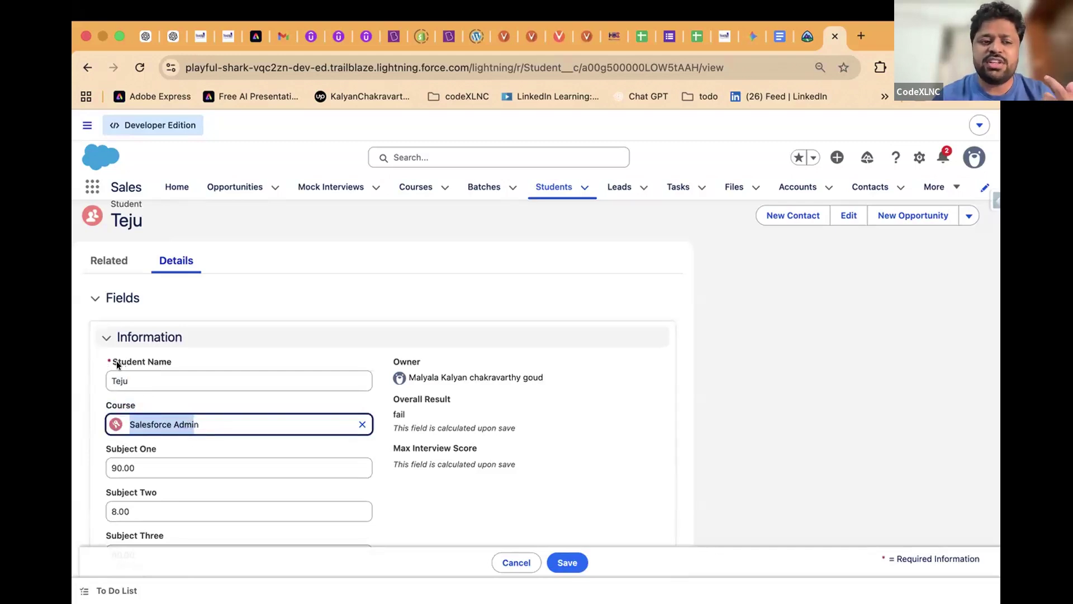
double_click(124, 403)
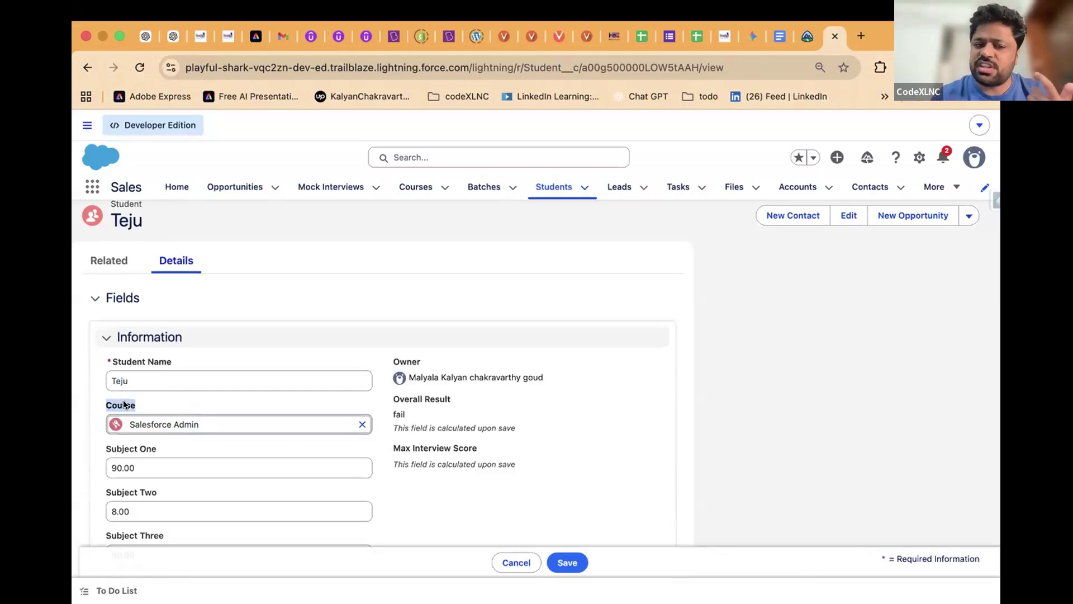
double_click(125, 447)
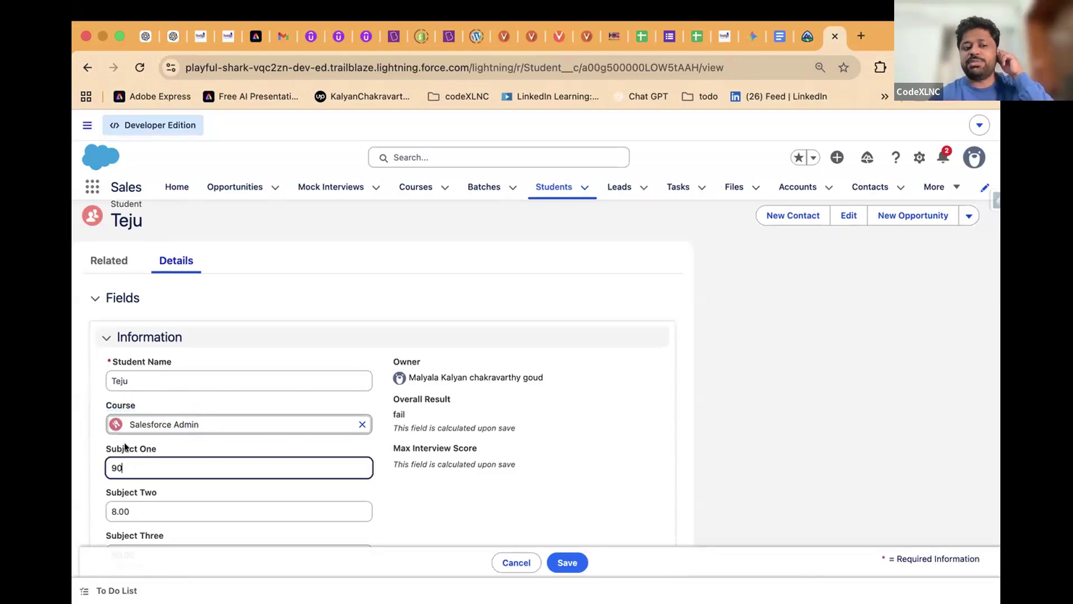
double_click(120, 461)
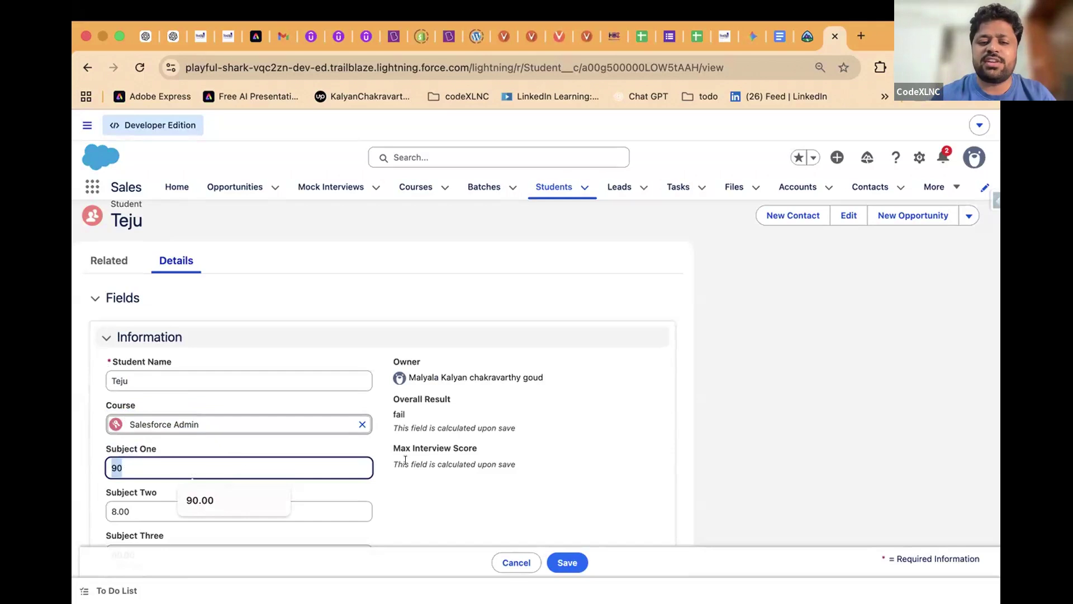
scroll(619, 424, down, 5)
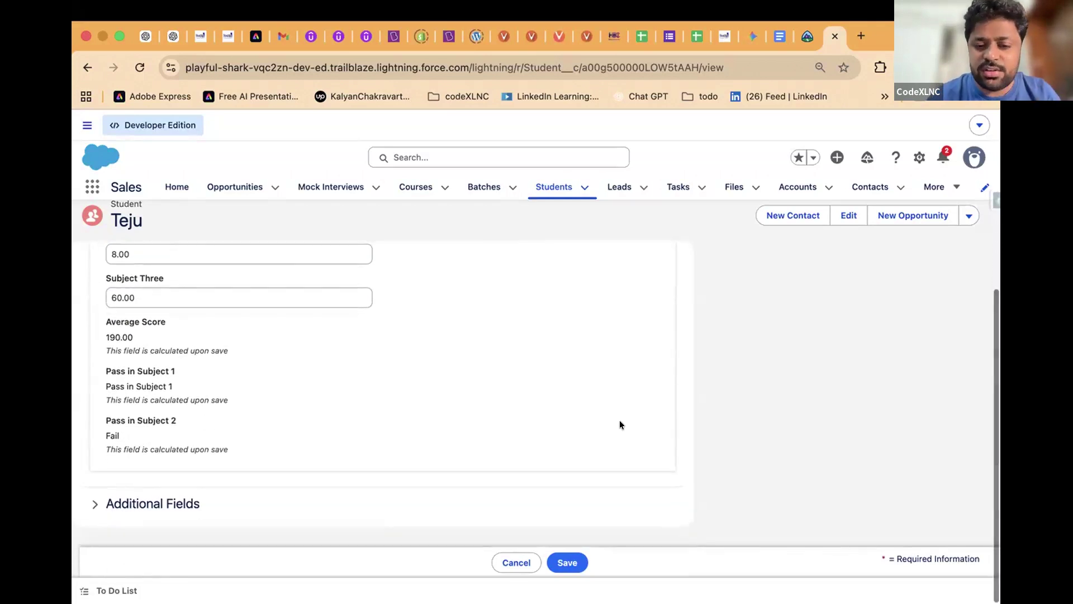
Cancel the inline edit so Teju's record returns to read-only view unchanged
click(514, 562)
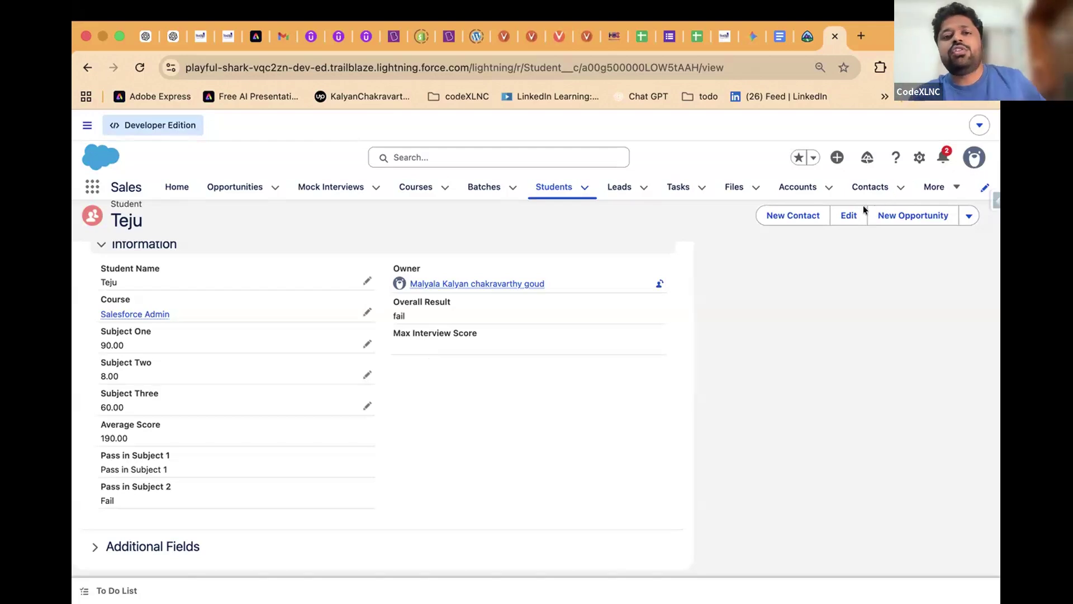
Load paint.js.org in a new tab and draw a vertical dividing line down the canvas centre
click(858, 35)
text(pain)
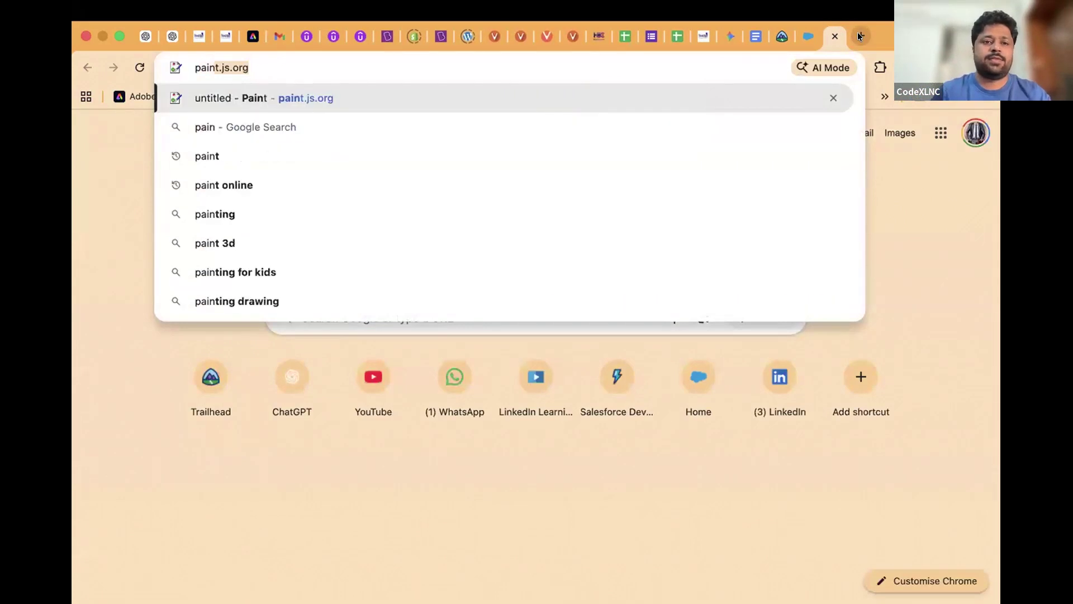
key(Return)
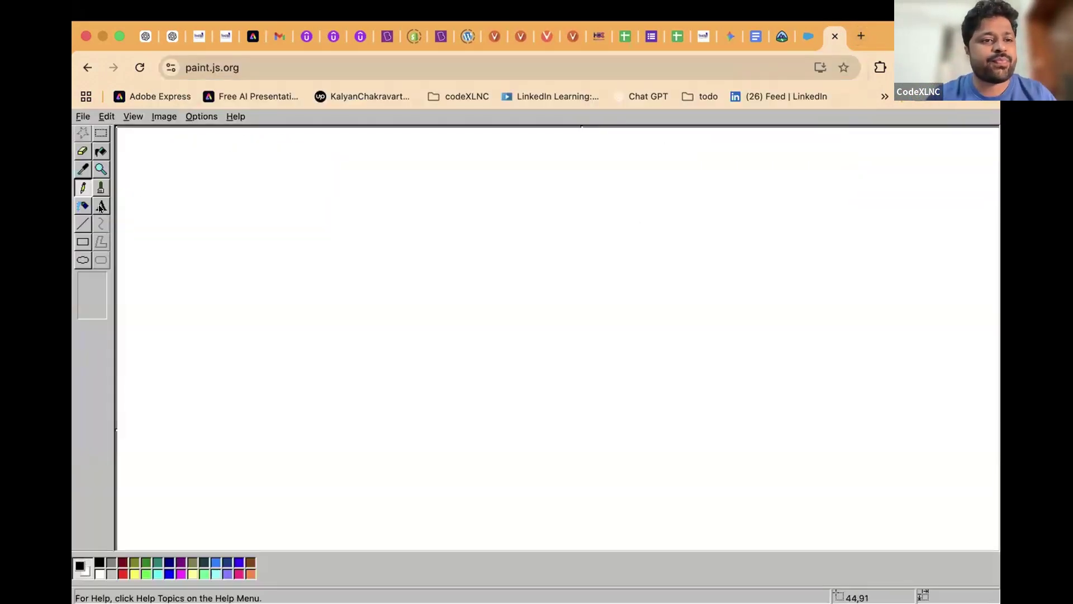
drag(518, 160, 522, 189)
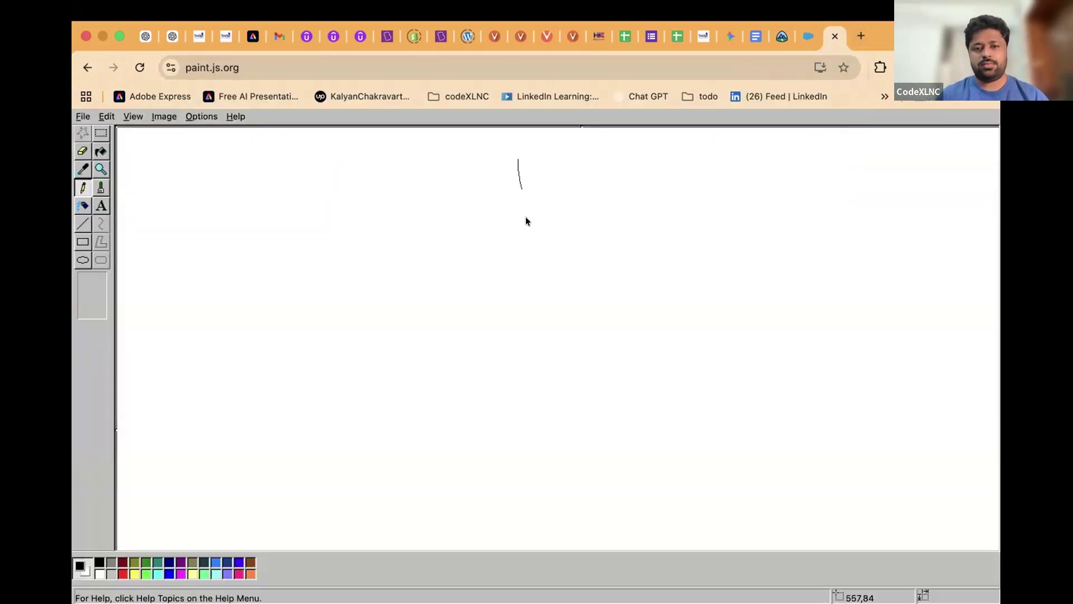
drag(530, 531, 534, 535)
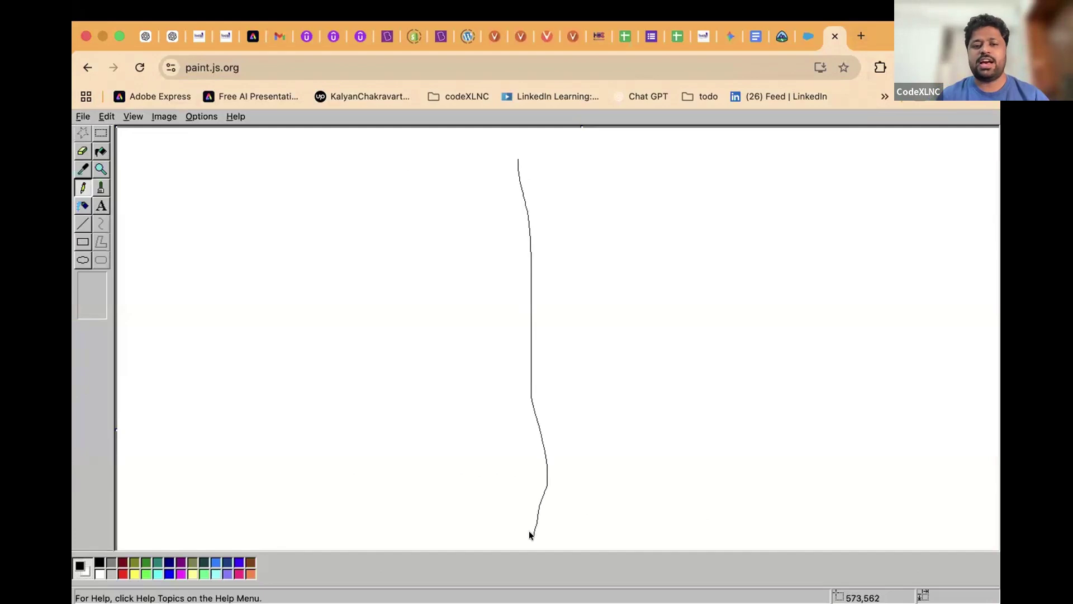
Handwrite the headings Data and MetaData, then underline both with a long horizontal line
click(206, 151)
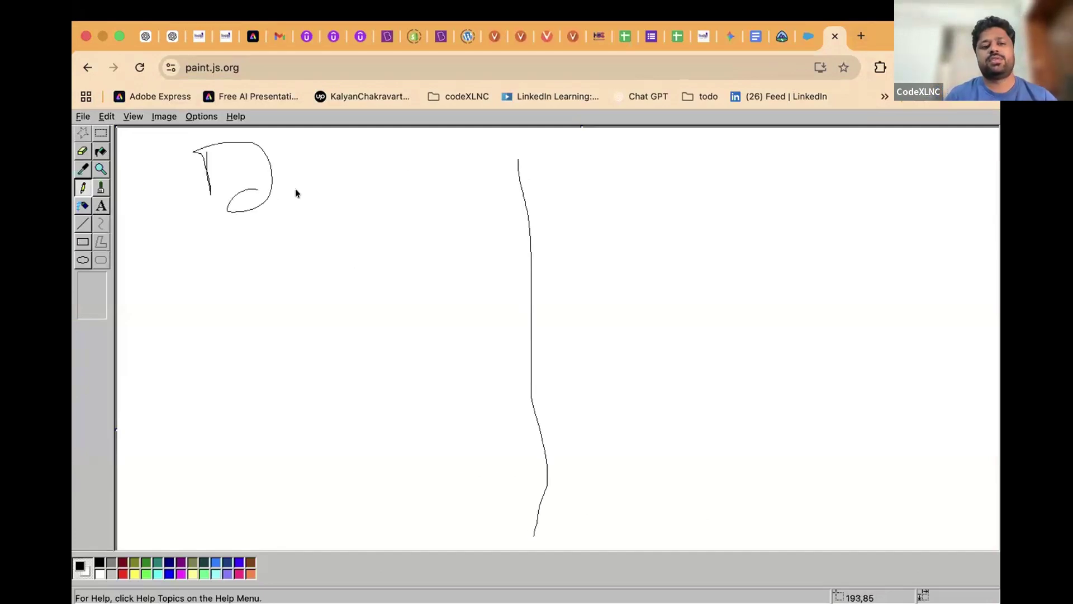
drag(372, 194, 402, 203)
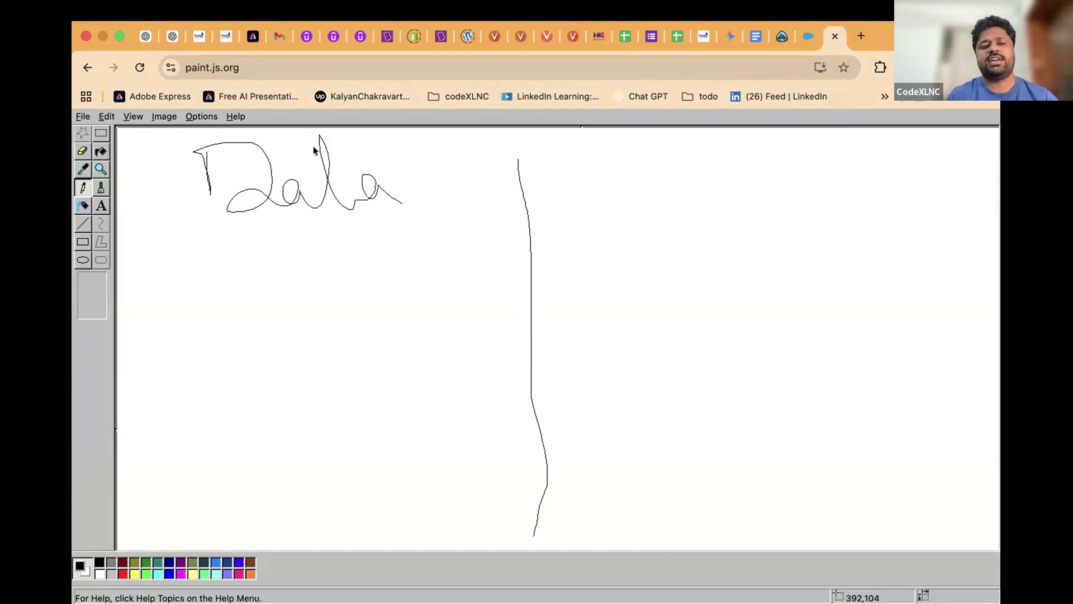
mouse_move(619, 188)
mouse_down()
mouse_move(681, 203)
mouse_move(720, 177)
mouse_up()
drag(788, 184, 714, 153)
drag(813, 133, 822, 175)
mouse_move(799, 131)
mouse_down()
mouse_move(816, 133)
mouse_move(815, 180)
mouse_move(886, 154)
mouse_move(886, 182)
mouse_move(889, 158)
mouse_move(914, 167)
mouse_move(907, 152)
mouse_move(998, 189)
mouse_up()
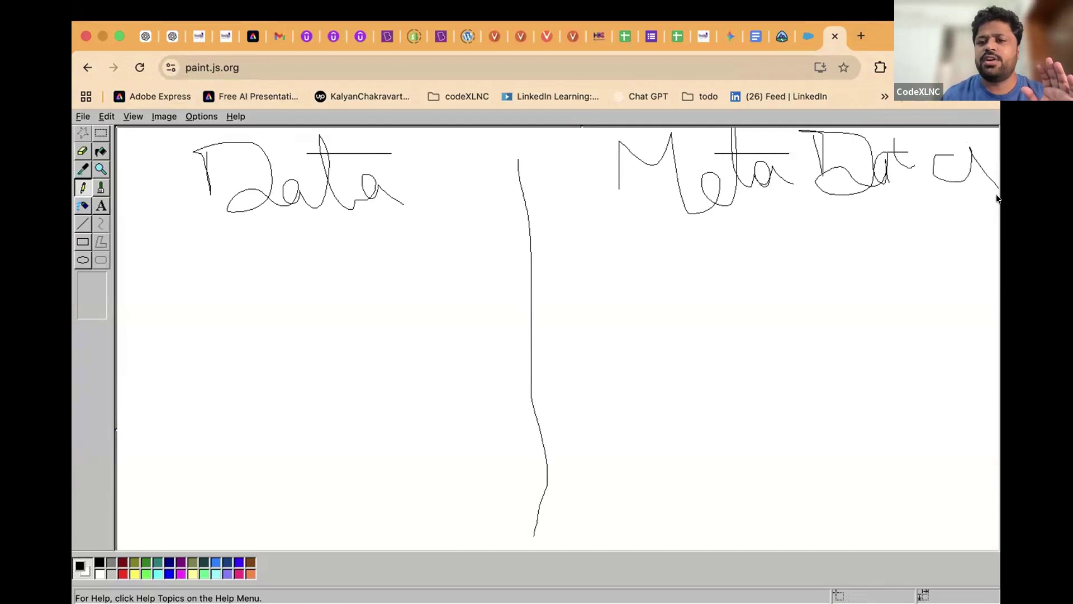
drag(893, 130, 915, 168)
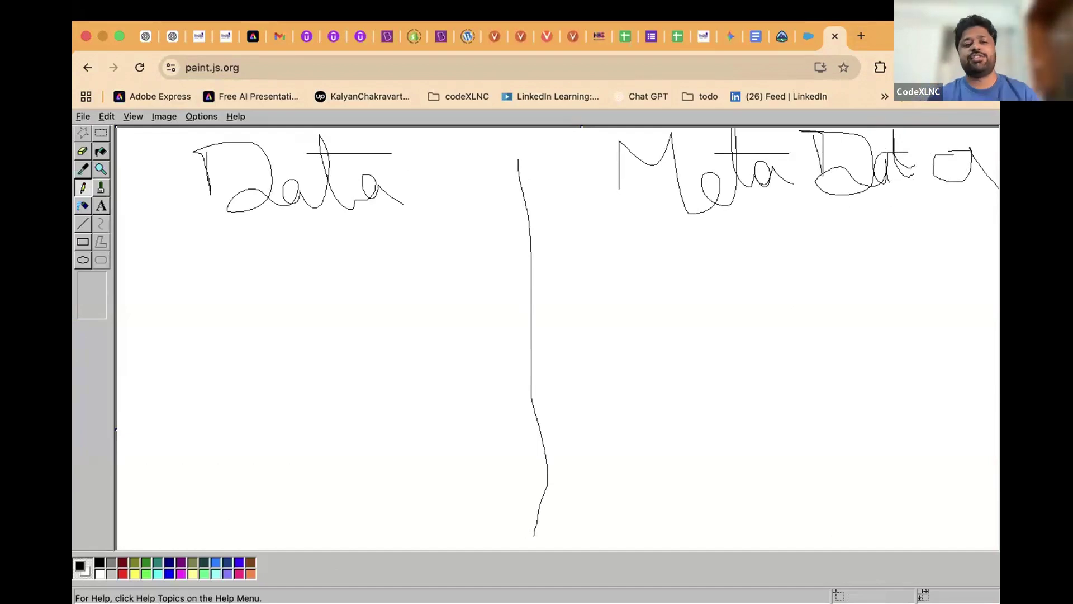
mouse_move(162, 235)
mouse_down()
mouse_move(600, 211)
mouse_move(997, 206)
mouse_up()
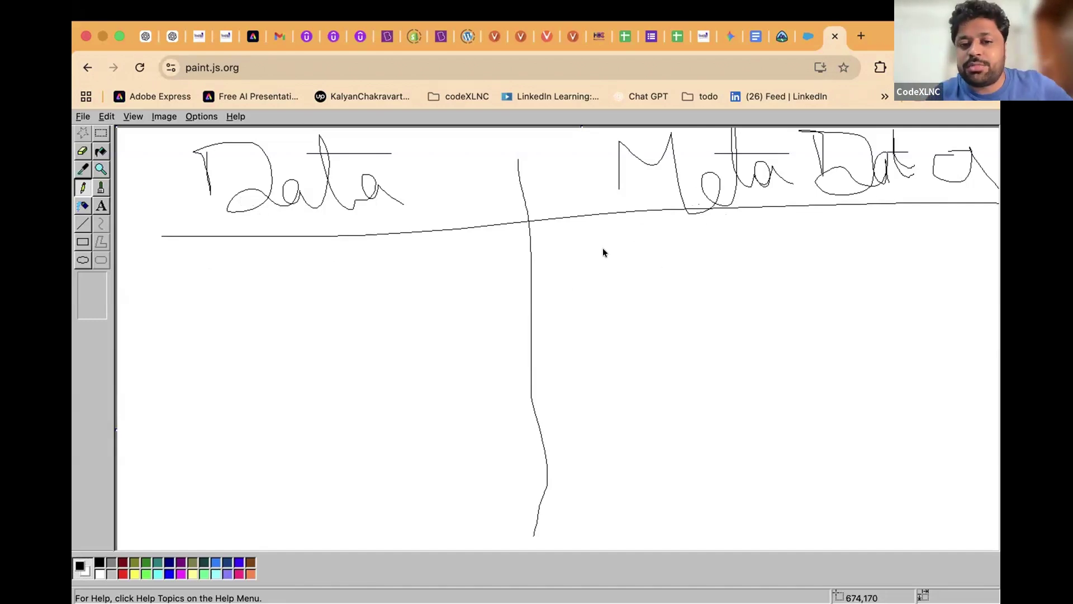
Handwrite Profiles under Meta Data and draw a dividing line below it
drag(608, 309, 582, 252)
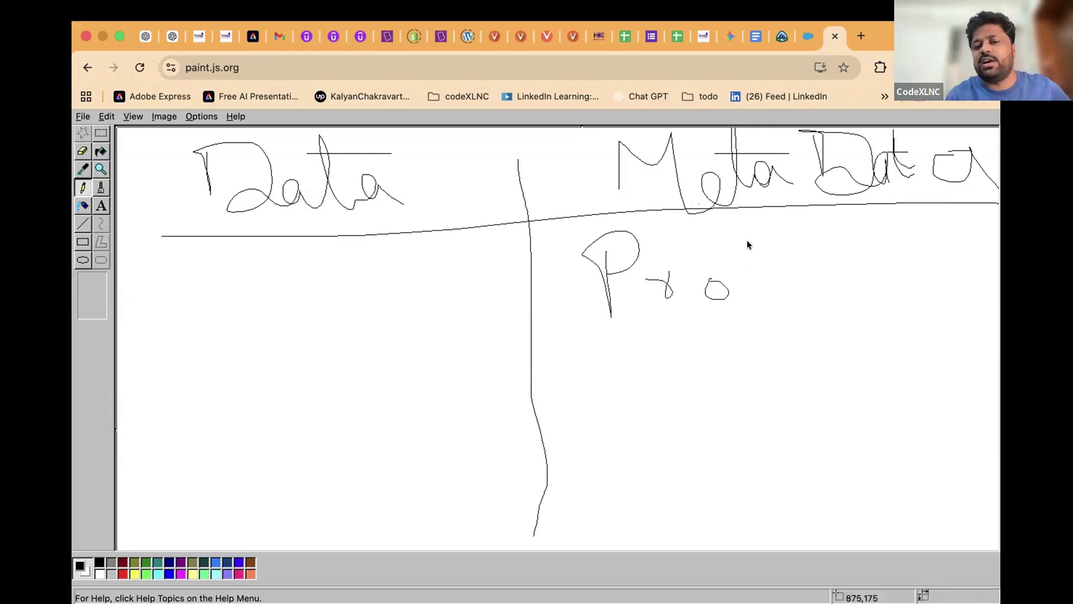
drag(740, 240, 747, 324)
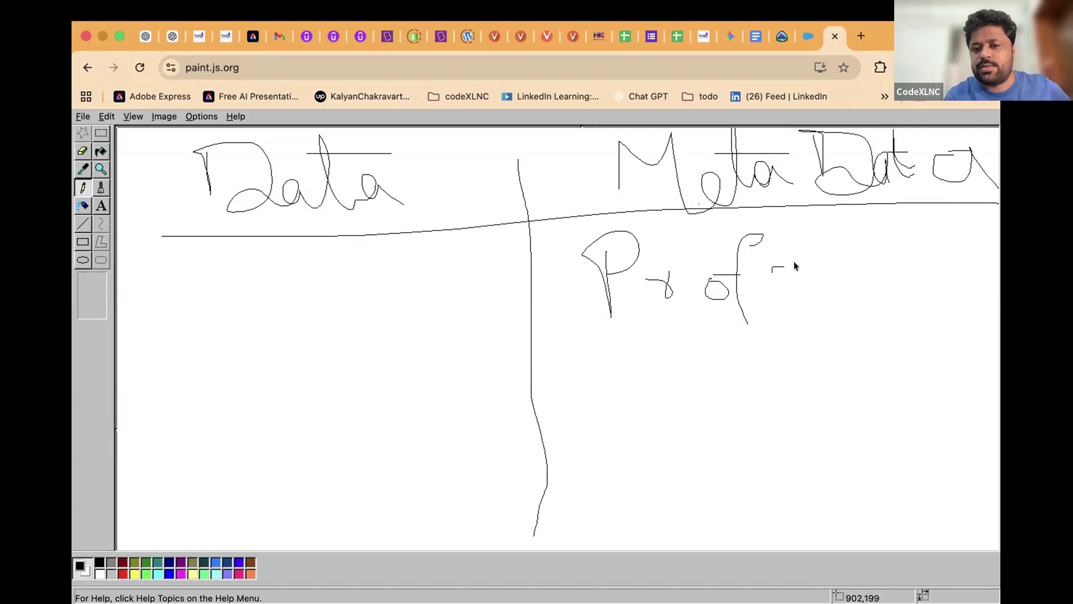
mouse_move(827, 250)
mouse_down()
mouse_move(905, 250)
mouse_move(876, 307)
mouse_up()
drag(597, 394, 952, 384)
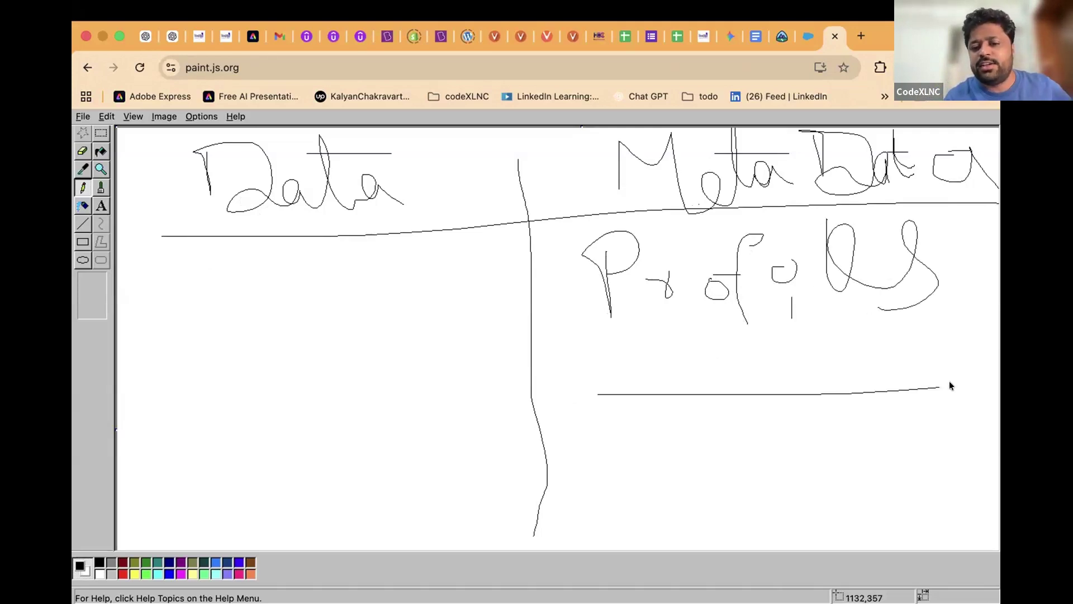
Handwrite 'permission sets' below the line, then begin writing OWD under Data
mouse_move(585, 457)
mouse_down()
mouse_move(689, 438)
mouse_move(719, 461)
mouse_move(747, 457)
mouse_move(763, 428)
mouse_move(766, 451)
mouse_move(822, 420)
mouse_move(834, 448)
mouse_move(869, 444)
mouse_move(883, 421)
mouse_move(898, 445)
mouse_move(932, 434)
mouse_up()
drag(853, 398, 851, 399)
mouse_move(742, 499)
mouse_down()
mouse_move(719, 511)
mouse_move(719, 529)
mouse_move(771, 505)
mouse_move(763, 525)
mouse_move(791, 472)
mouse_move(788, 526)
mouse_up()
drag(821, 490, 805, 532)
drag(775, 486, 798, 485)
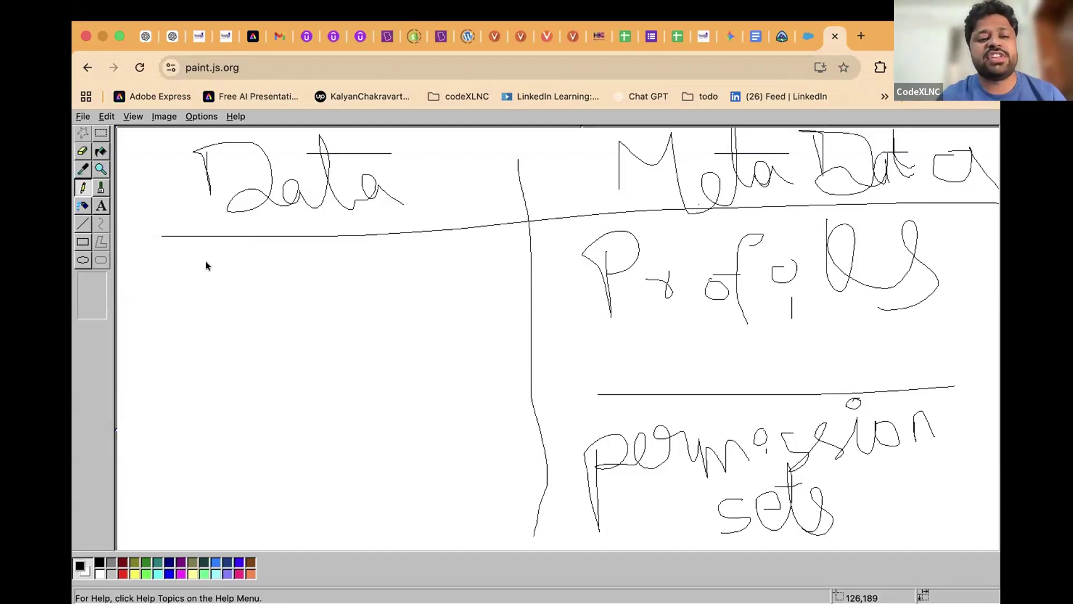
mouse_move(214, 260)
mouse_down()
mouse_move(210, 284)
mouse_move(208, 260)
mouse_move(228, 276)
mouse_move(255, 253)
mouse_move(286, 283)
mouse_up()
Finish OWD and handwrite Roles and role hierarchy down the Data column
click(279, 259)
drag(203, 331, 203, 362)
drag(251, 335, 257, 338)
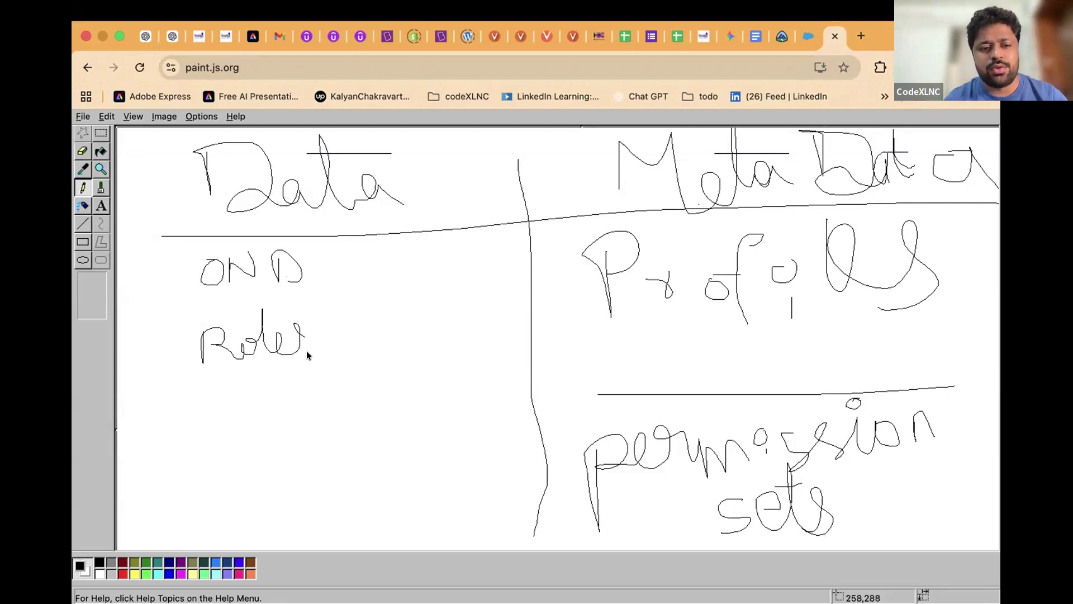
mouse_move(214, 398)
mouse_down()
mouse_move(215, 436)
mouse_move(228, 391)
mouse_up()
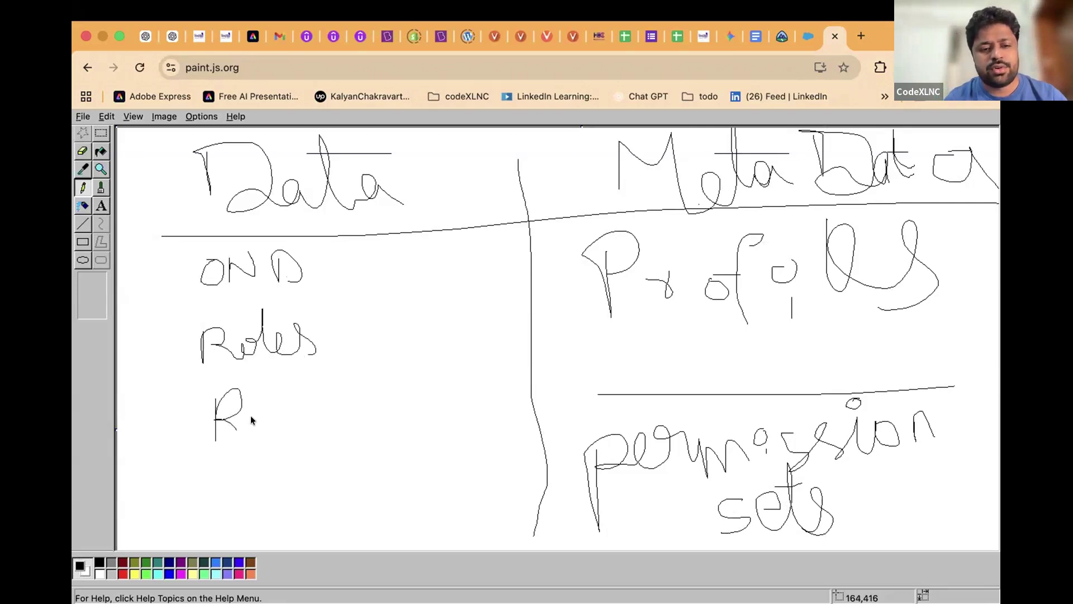
drag(320, 425, 323, 375)
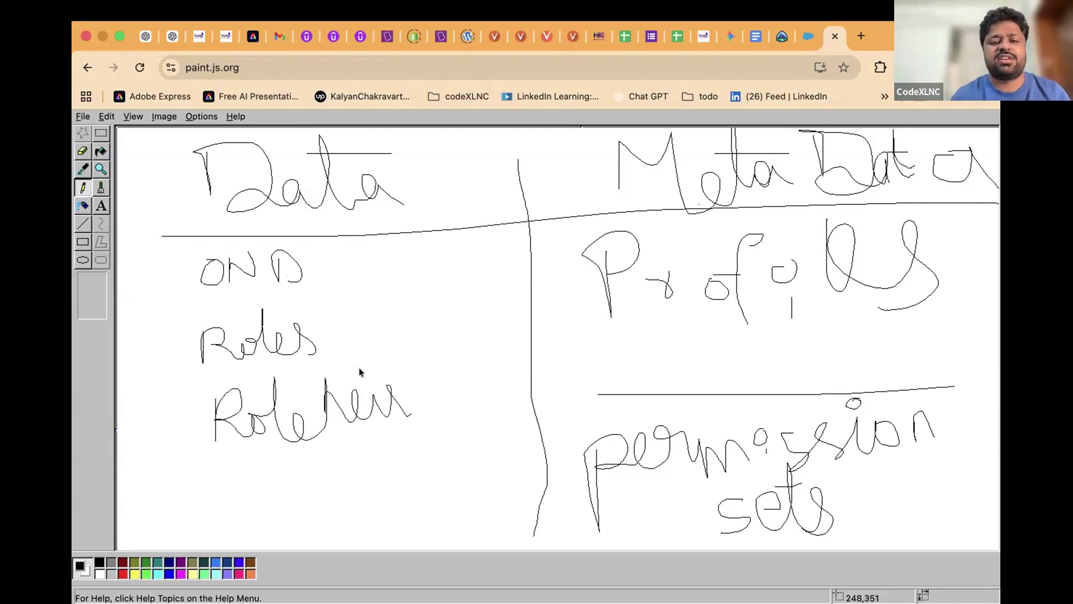
drag(372, 370, 374, 371)
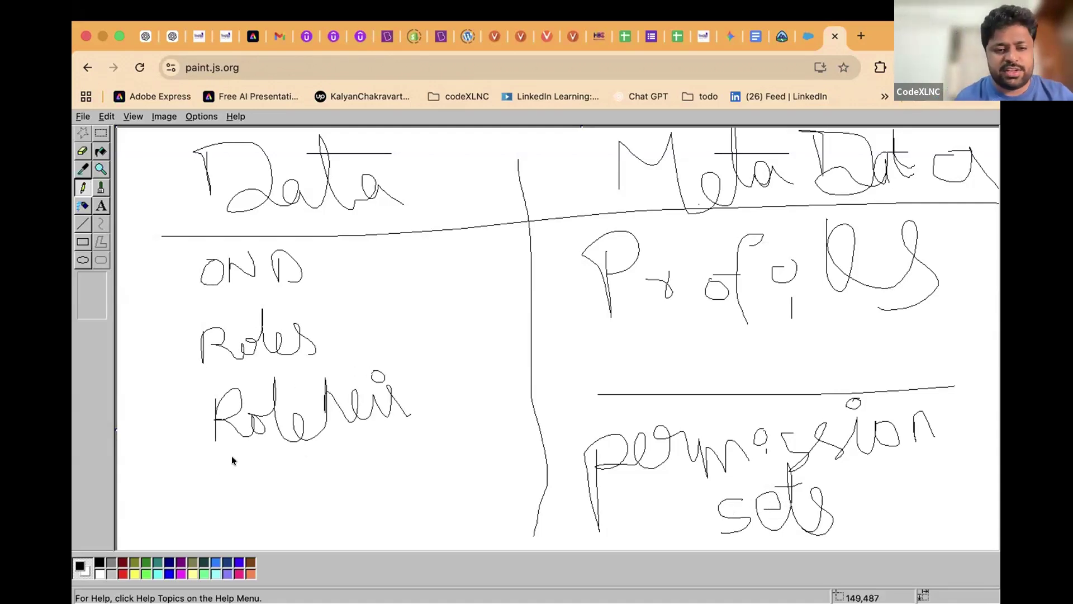
Handwrite 'sharing Rules' below role hierarchy and touch up the OWD and hierarchy lettering
drag(231, 490, 223, 489)
mouse_move(254, 450)
mouse_down()
mouse_move(254, 477)
mouse_move(307, 462)
mouse_up()
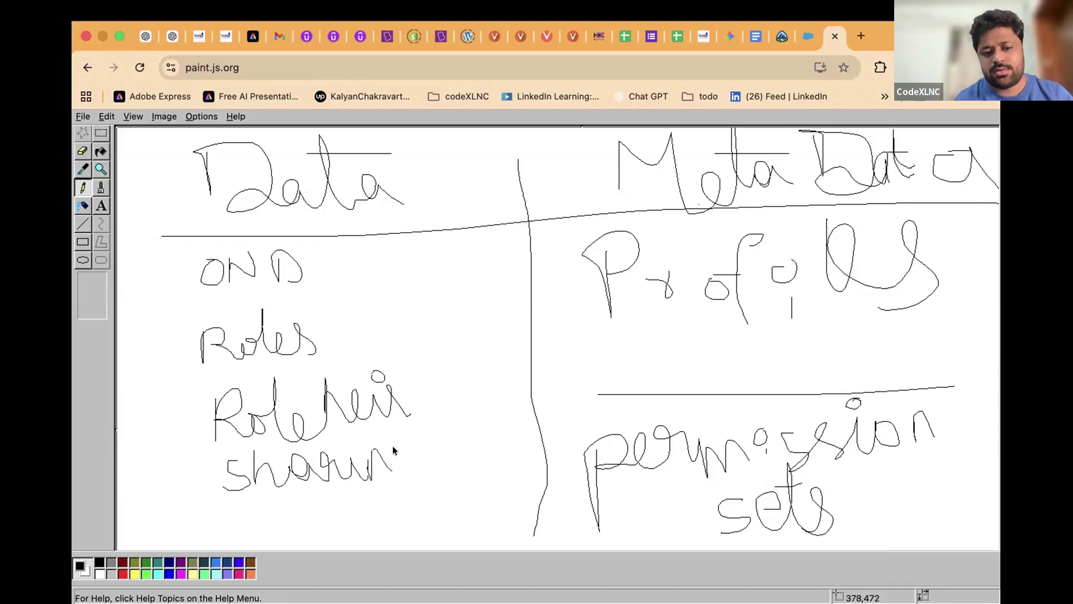
mouse_move(401, 451)
mouse_down()
mouse_move(417, 514)
mouse_move(426, 475)
mouse_up()
mouse_move(337, 424)
mouse_down()
mouse_move(347, 433)
mouse_move(340, 428)
mouse_up()
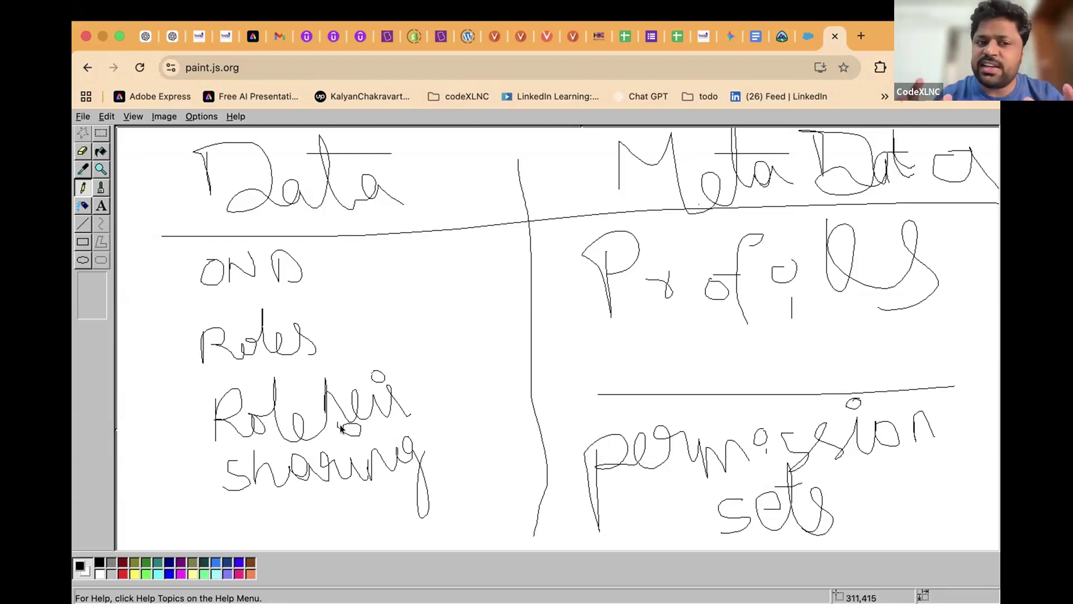
drag(228, 251, 229, 283)
drag(326, 378, 326, 414)
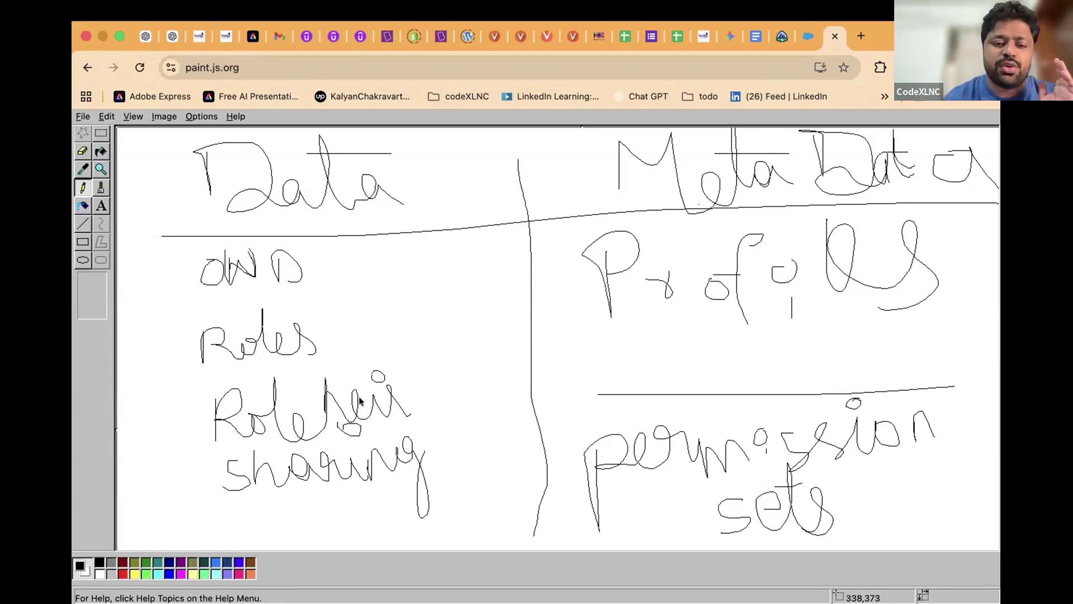
mouse_move(450, 406)
mouse_down()
mouse_move(447, 476)
mouse_move(519, 458)
mouse_move(522, 478)
mouse_up()
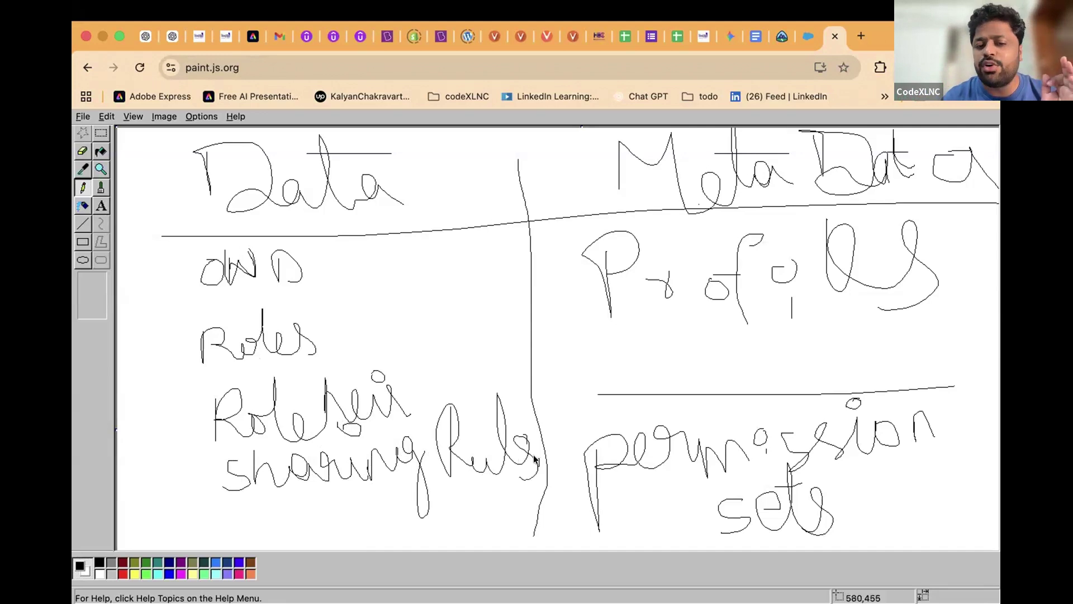
drag(517, 441, 533, 481)
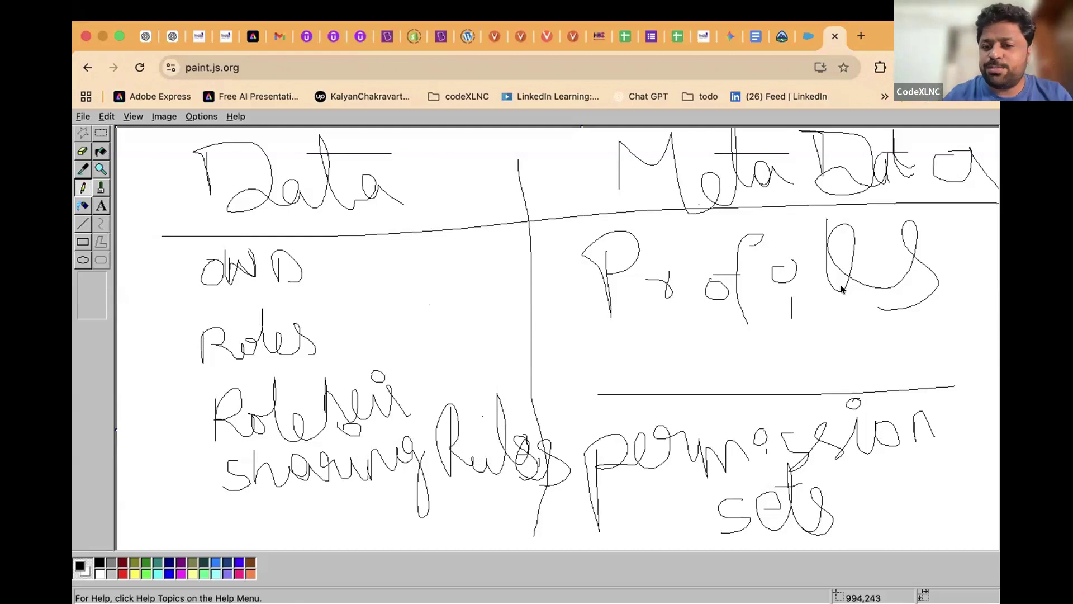
Draw a line under OWD and braces grouping Roles–sharing Rules and Profiles–permission sets
mouse_move(117, 311)
mouse_down()
mouse_move(369, 288)
mouse_move(506, 291)
mouse_move(527, 314)
mouse_up()
mouse_move(187, 335)
mouse_down()
mouse_move(176, 335)
mouse_move(179, 454)
mouse_move(192, 500)
mouse_up()
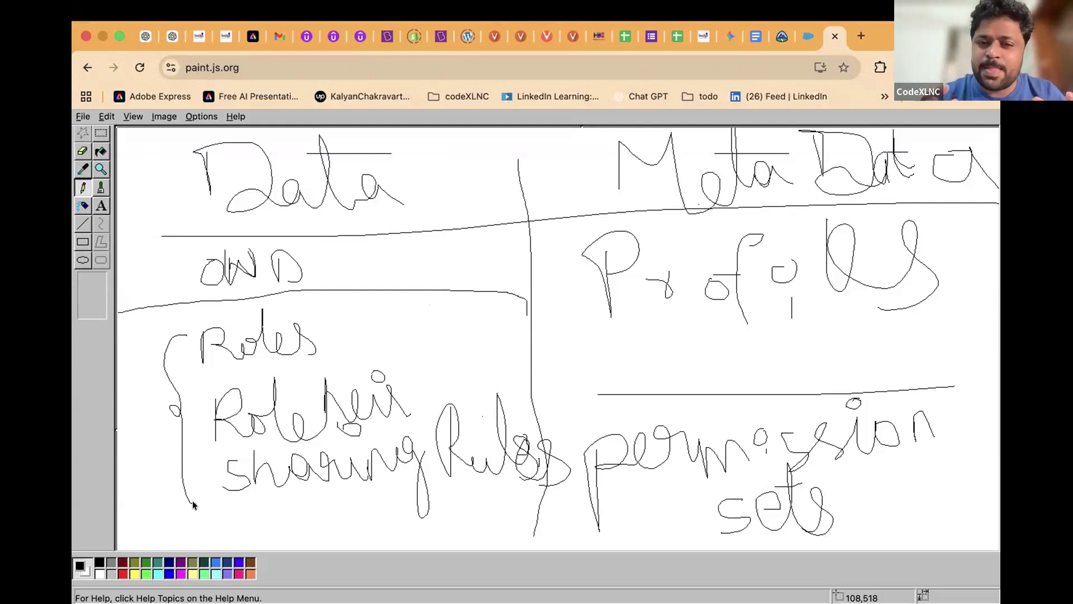
mouse_move(935, 208)
mouse_down()
mouse_move(988, 275)
mouse_move(962, 470)
mouse_up()
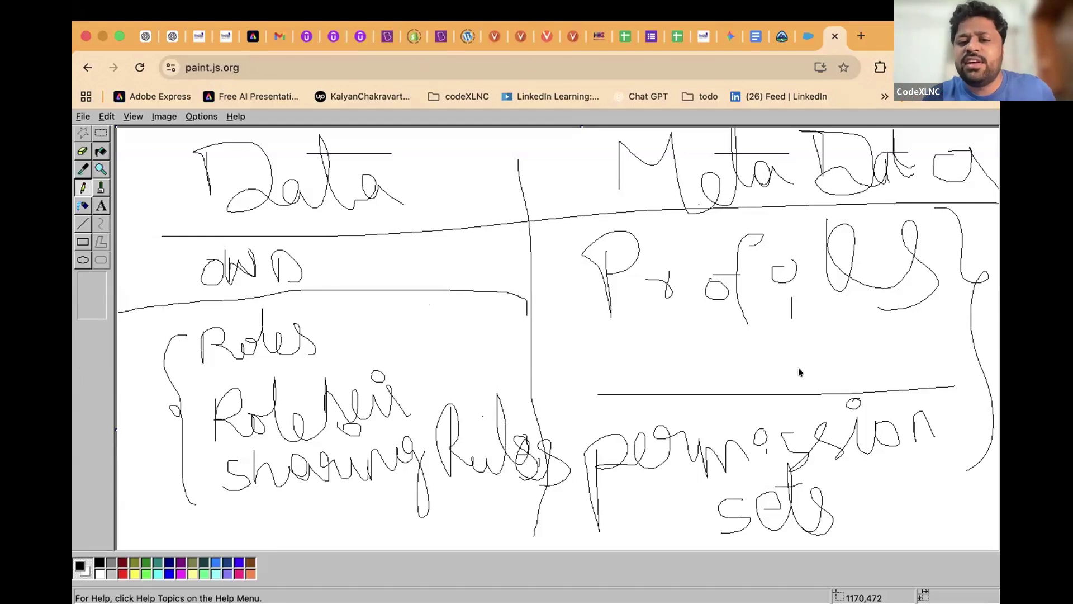
drag(601, 361, 882, 332)
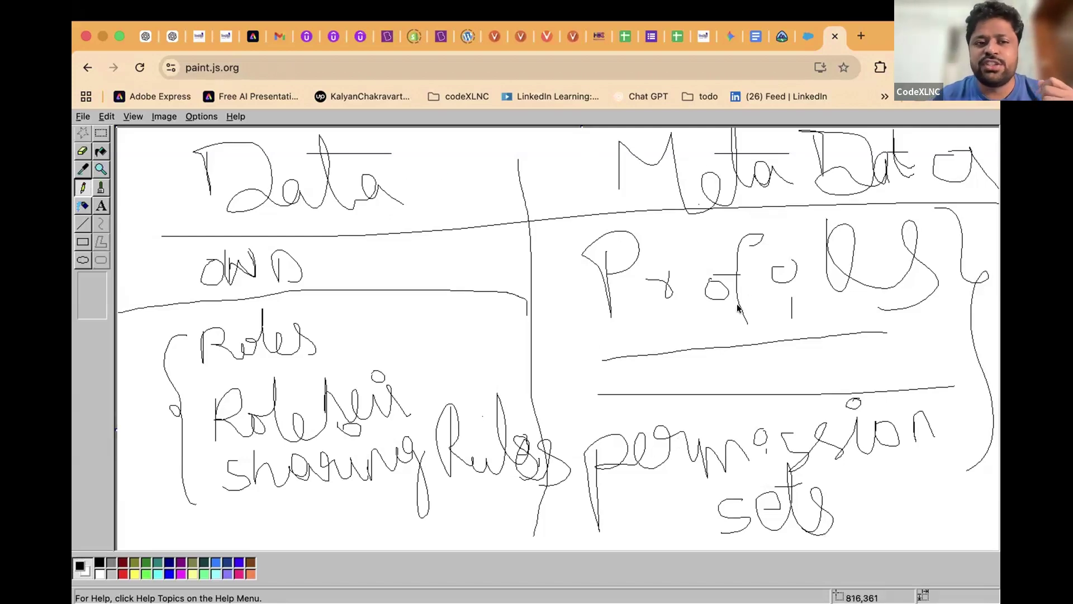
Return to the Salesforce tab and open Setup Home in a new tab from the gear menu
click(808, 39)
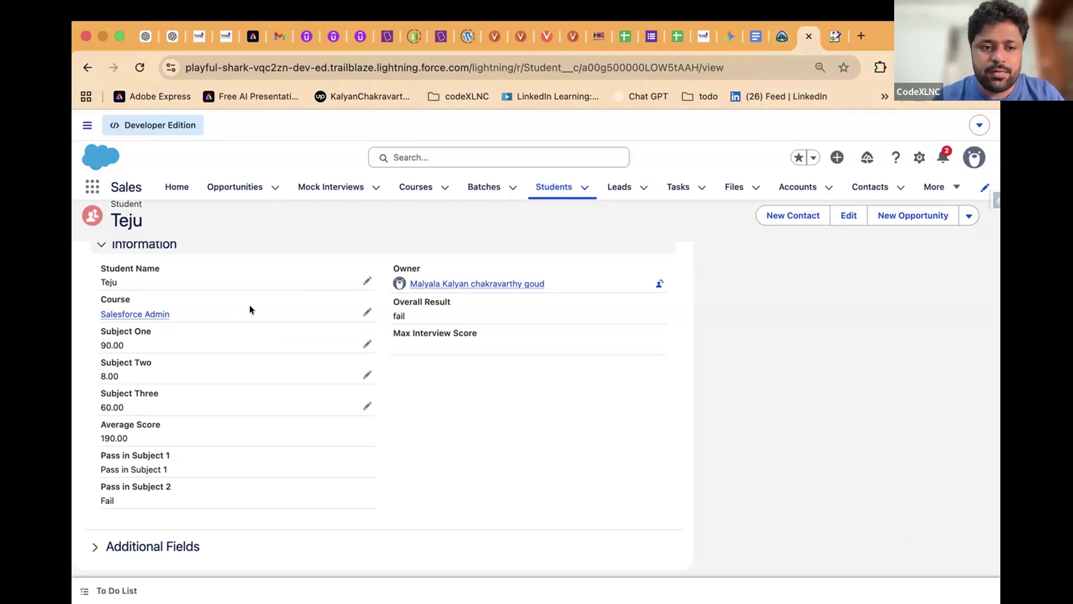
click(919, 157)
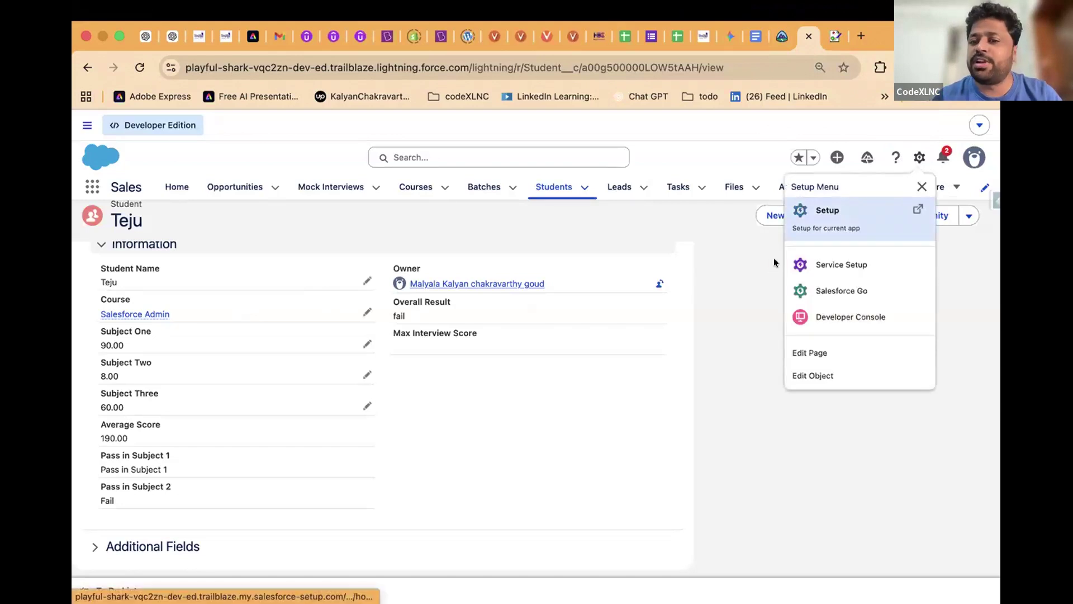
click(845, 216)
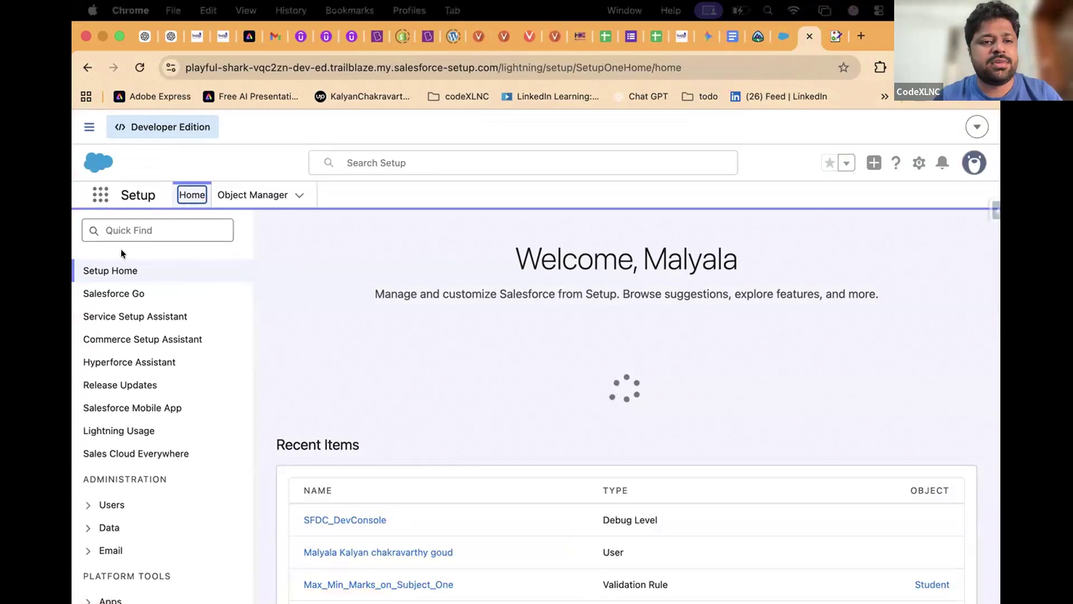
Search Setup for 'user', open the Users list, dismiss the list-view tip, and start a new user
click(170, 219)
text(user)
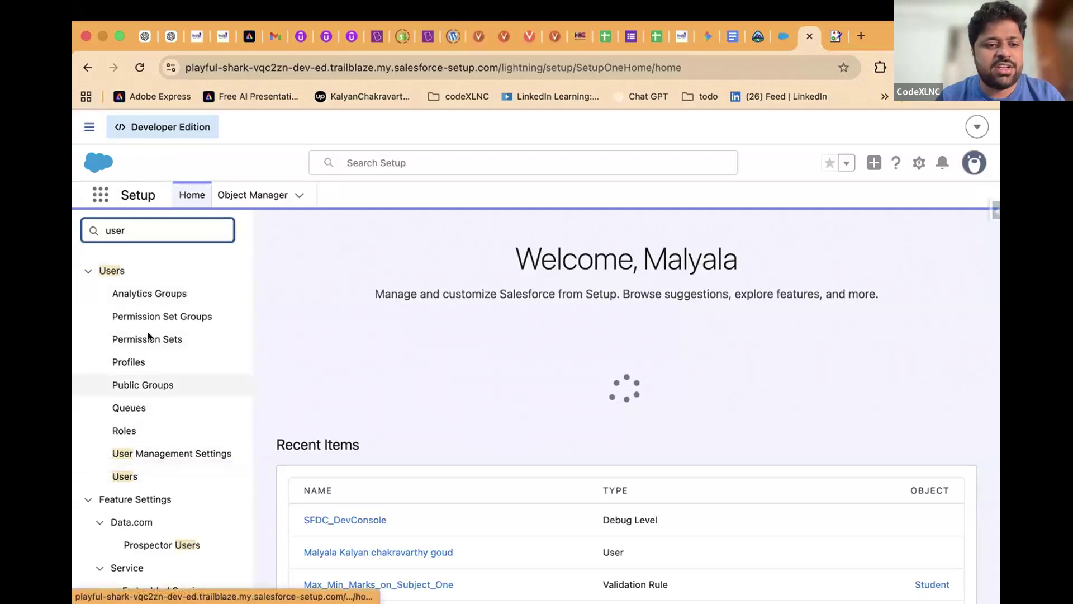
click(121, 476)
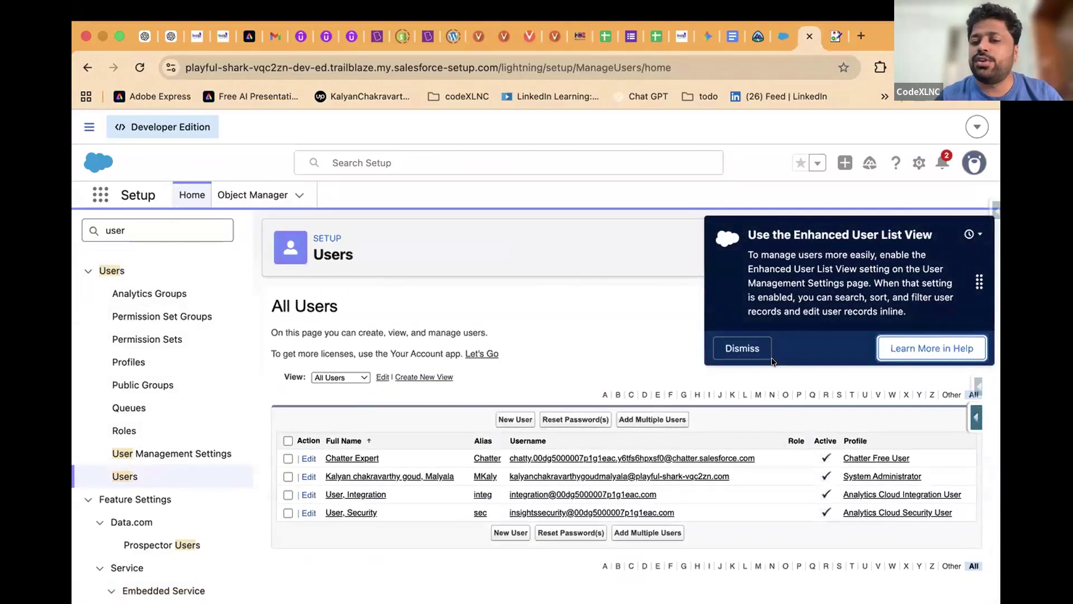
click(743, 347)
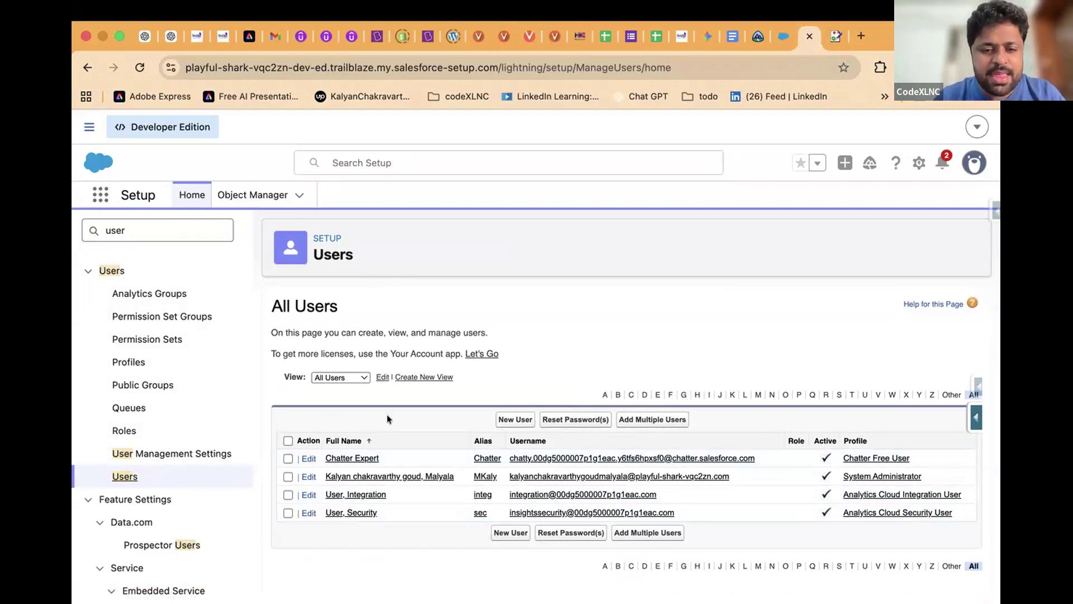
click(503, 420)
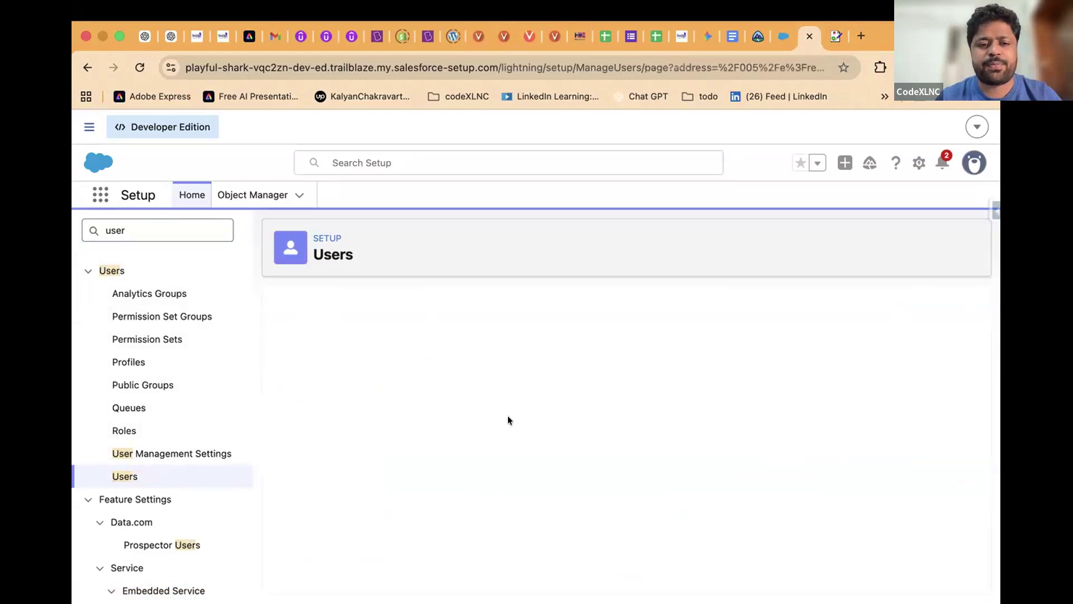
Enter the new user's first name and last name on the New User form
click(422, 408)
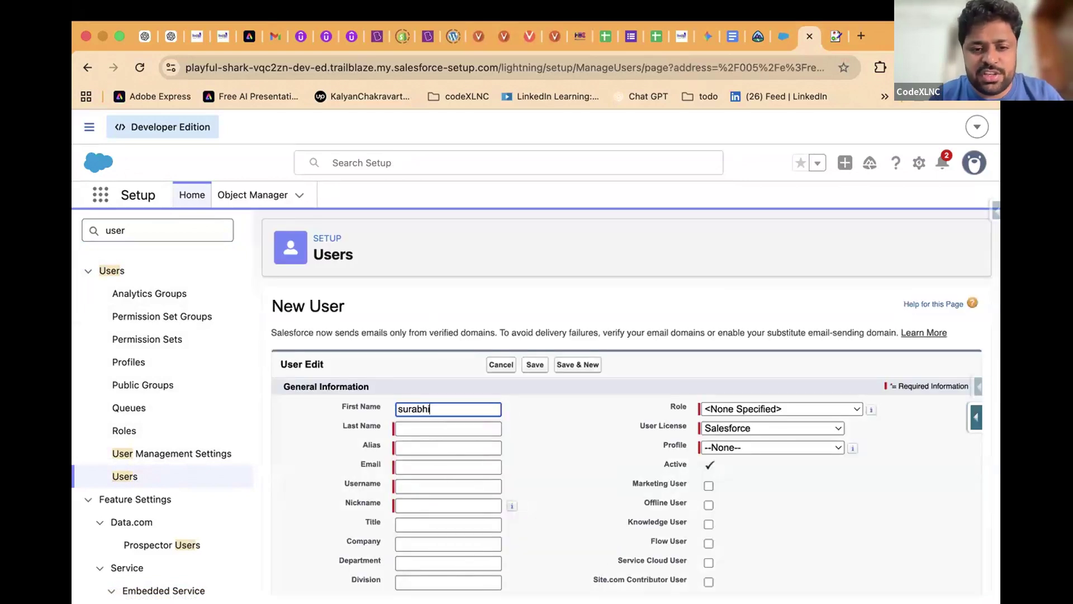
click(399, 409)
key(Delete)
text(S)
click(418, 427)
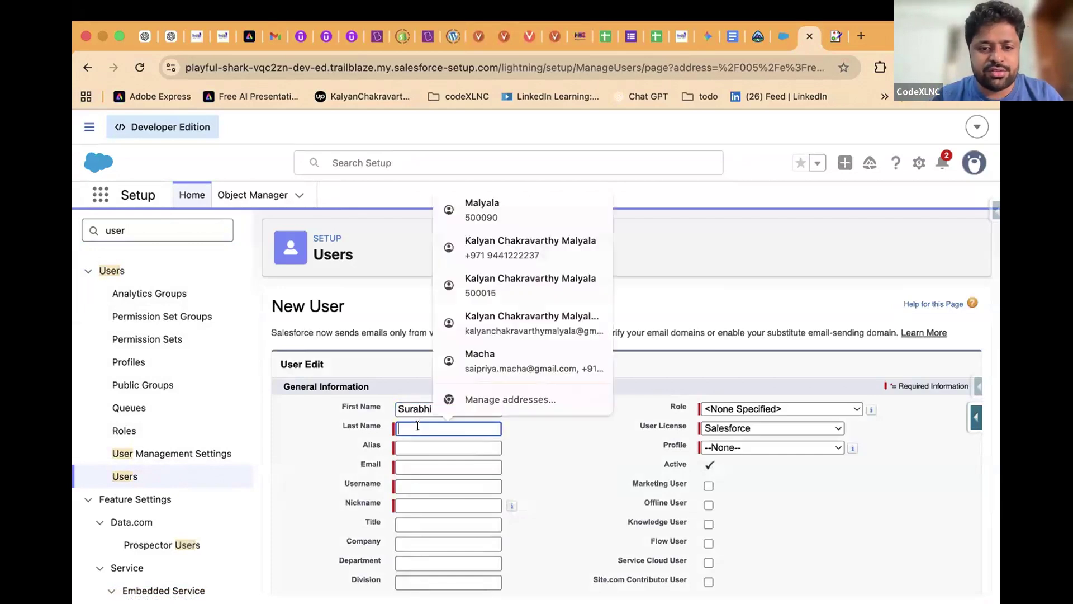
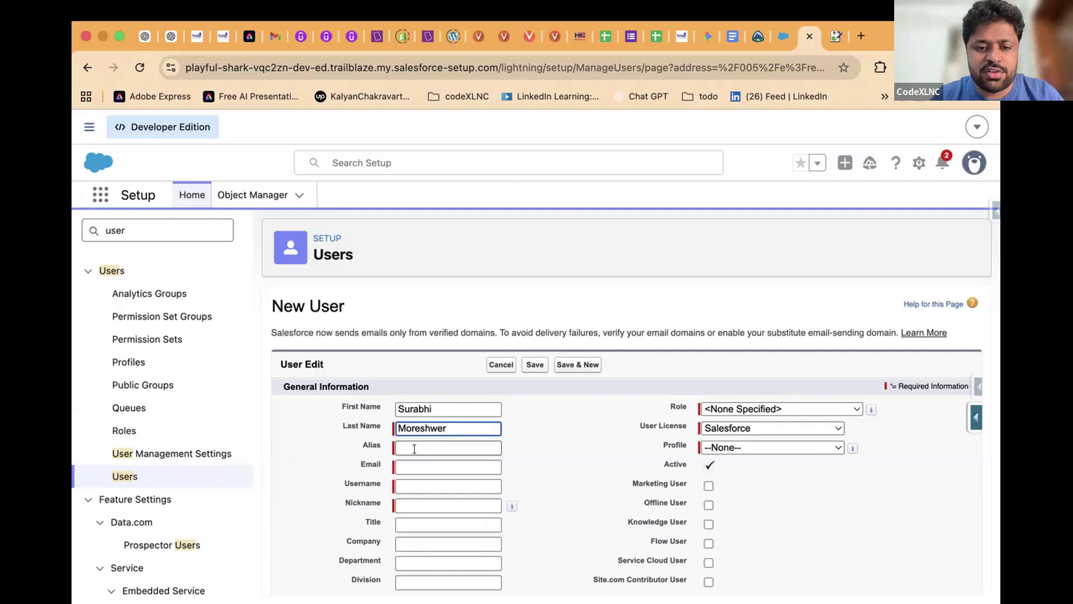
Enter the user's gmail.com email address so alias, username and nickname auto-fill
click(412, 447)
click(417, 468)
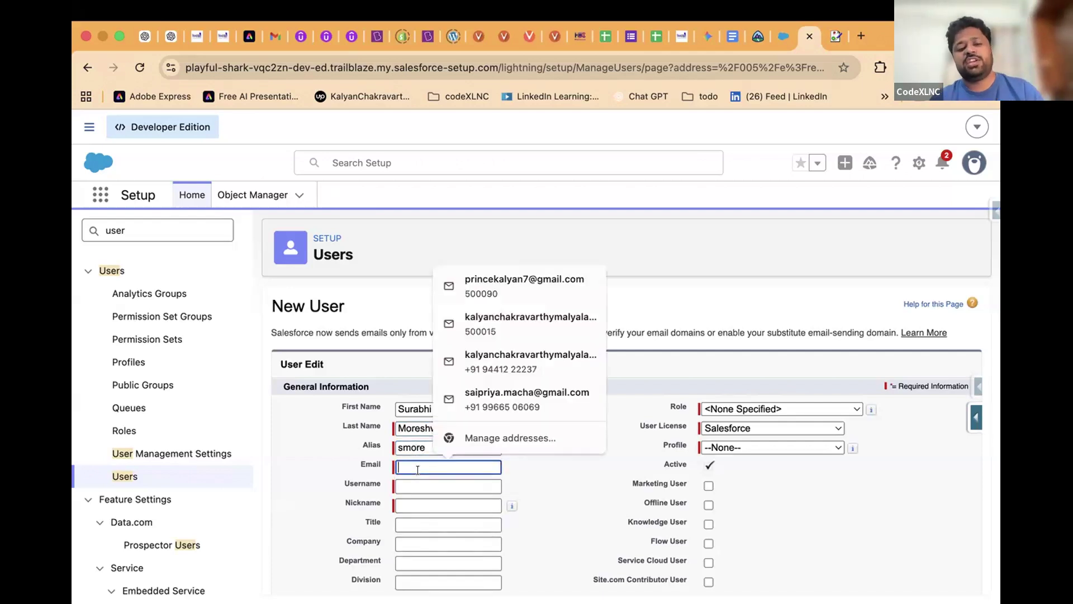
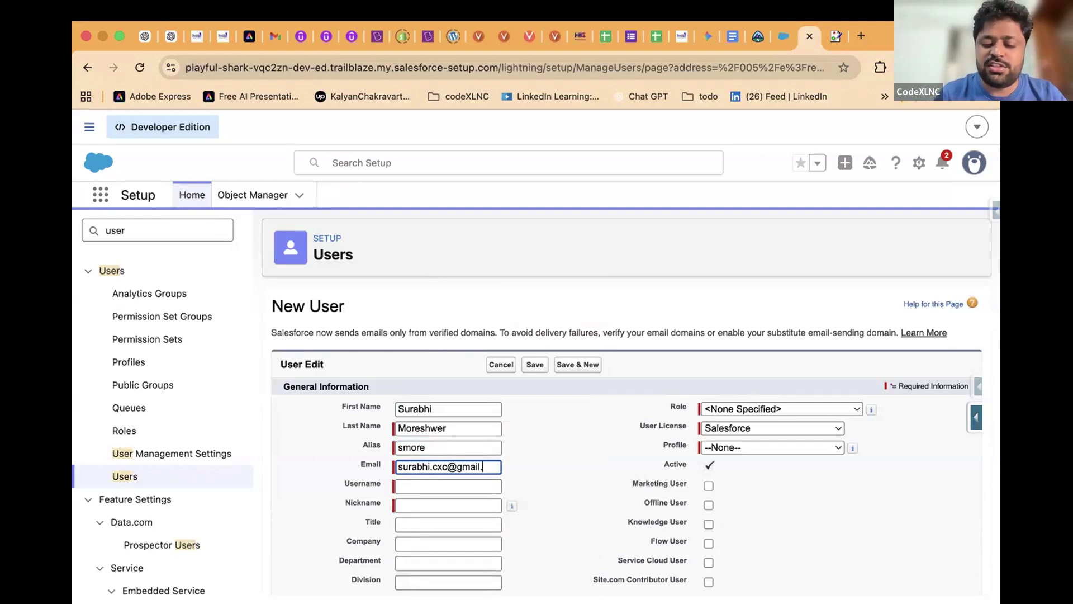
click(422, 492)
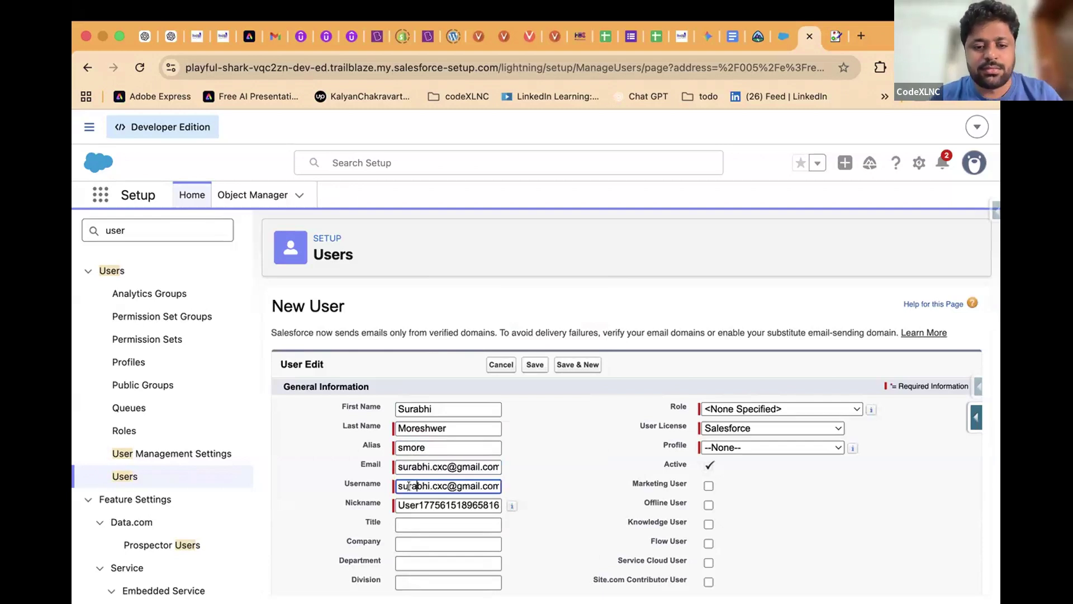
scroll(466, 482, down, 3)
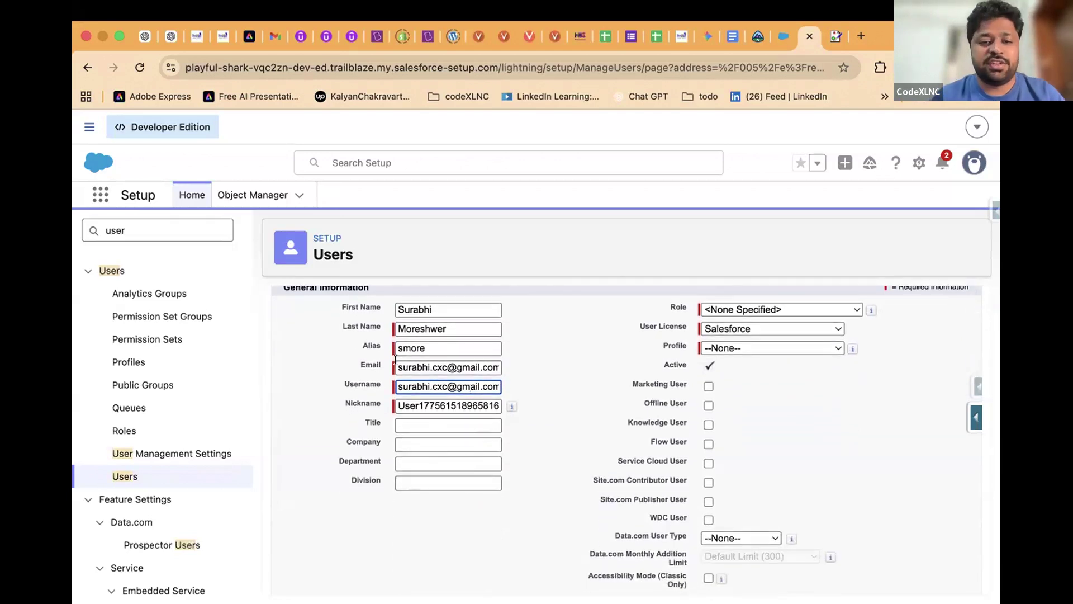
drag(398, 367, 497, 365)
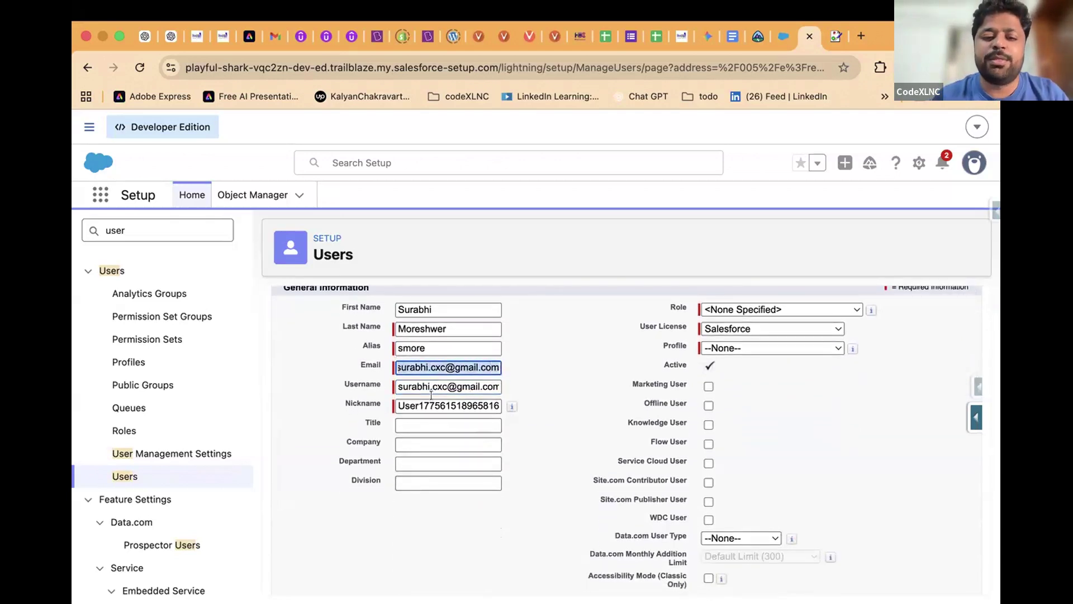
double_click(414, 386)
drag(398, 385, 499, 385)
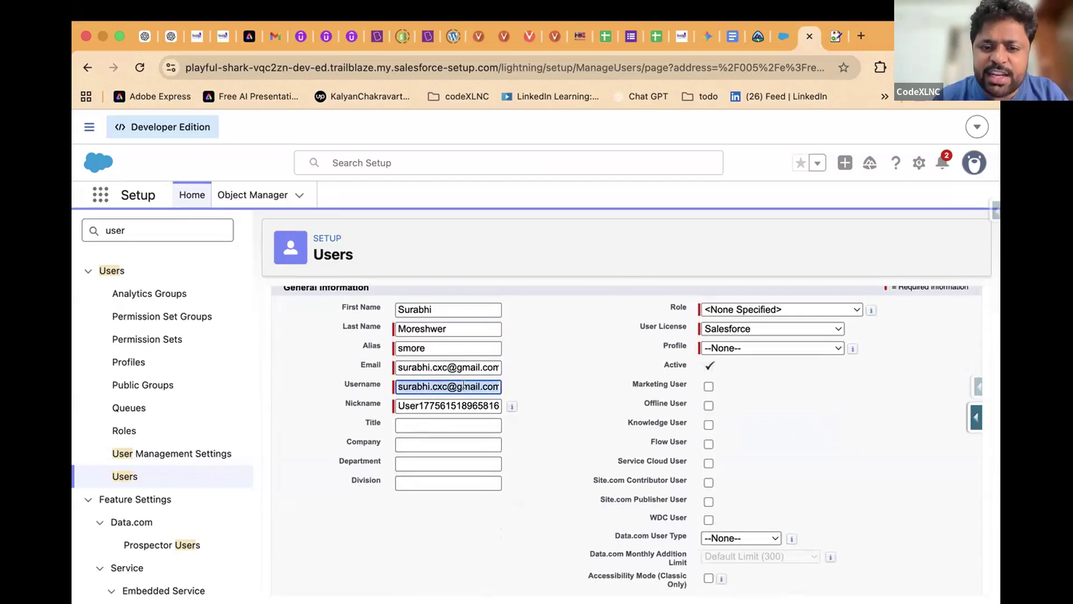
double_click(464, 386)
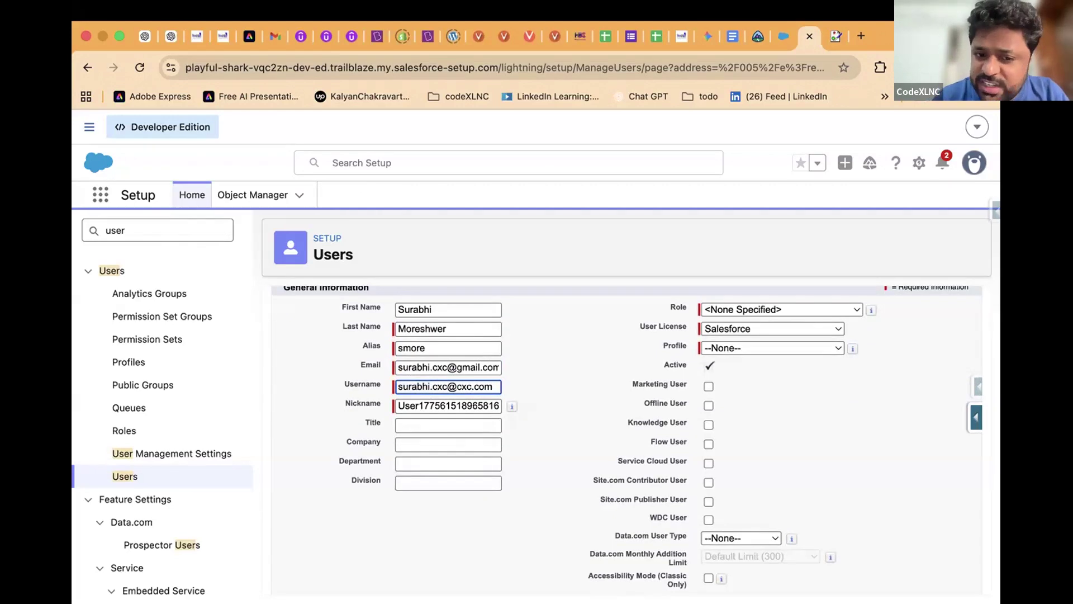
drag(448, 385, 495, 381)
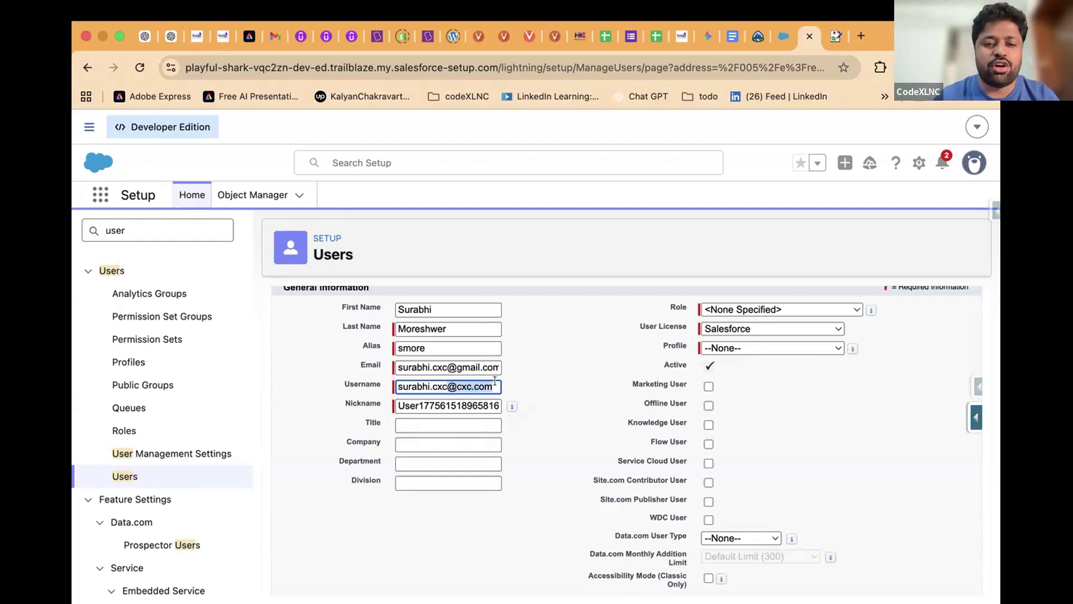
double_click(461, 388)
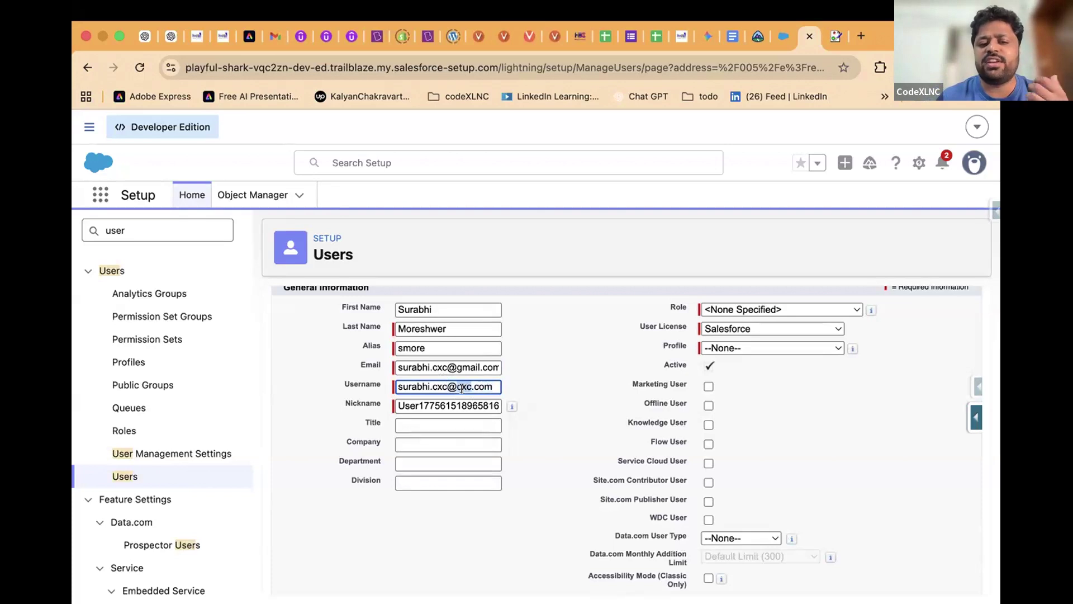
drag(447, 386, 491, 388)
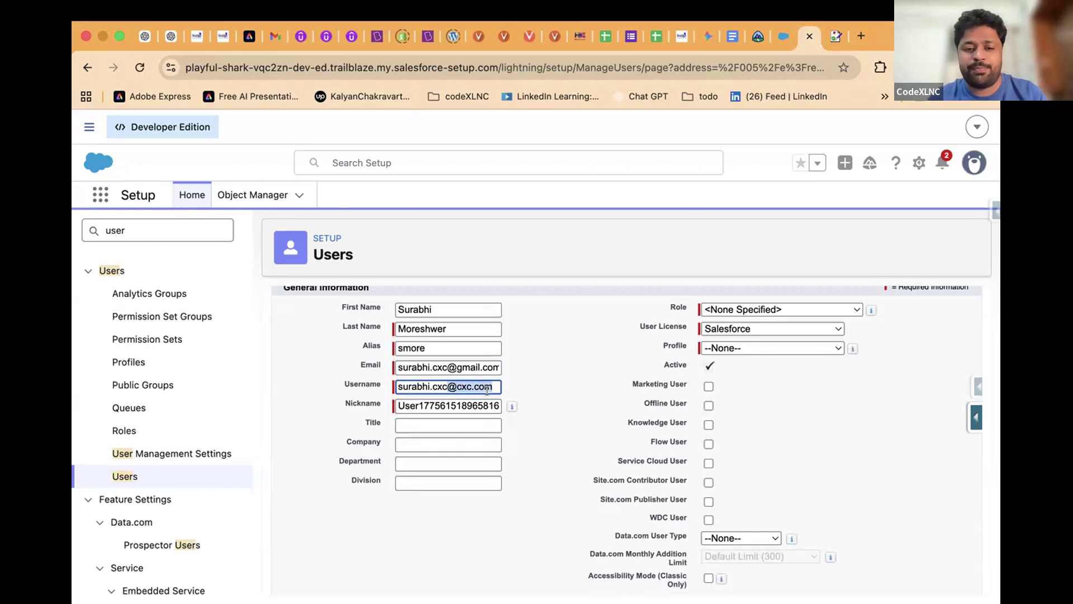
Set Title to System Admin, Company to CodeXLNC and Department to Development
click(422, 421)
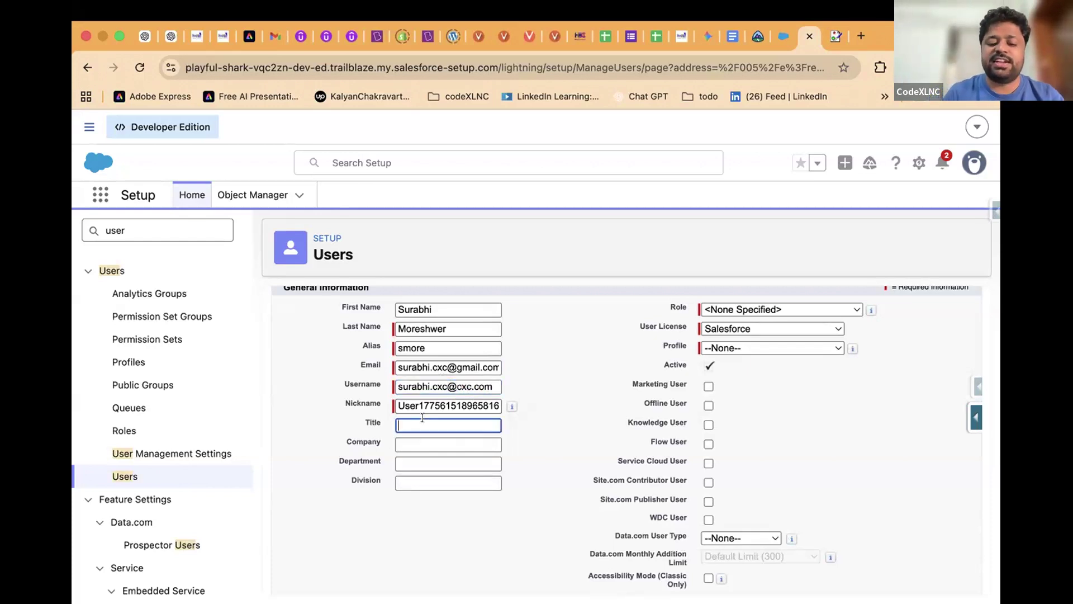
text(System Admin)
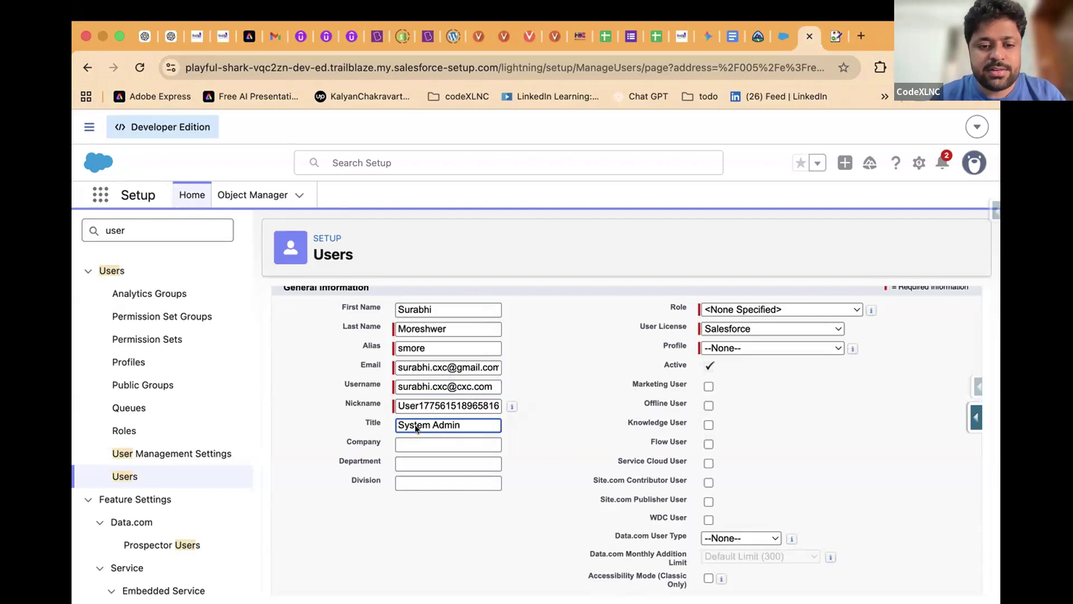
click(425, 439)
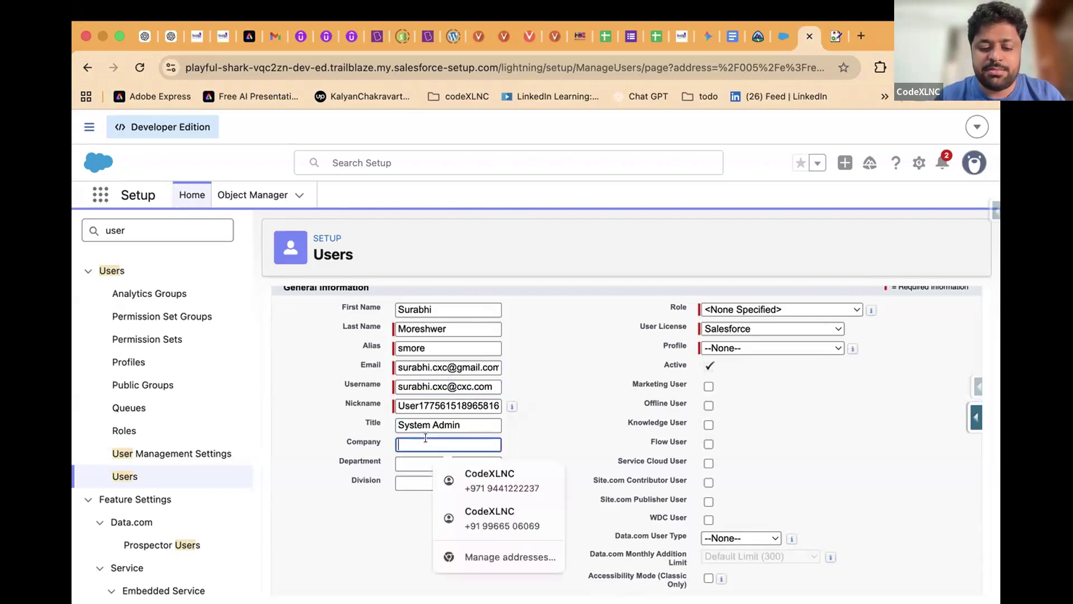
click(487, 478)
click(431, 459)
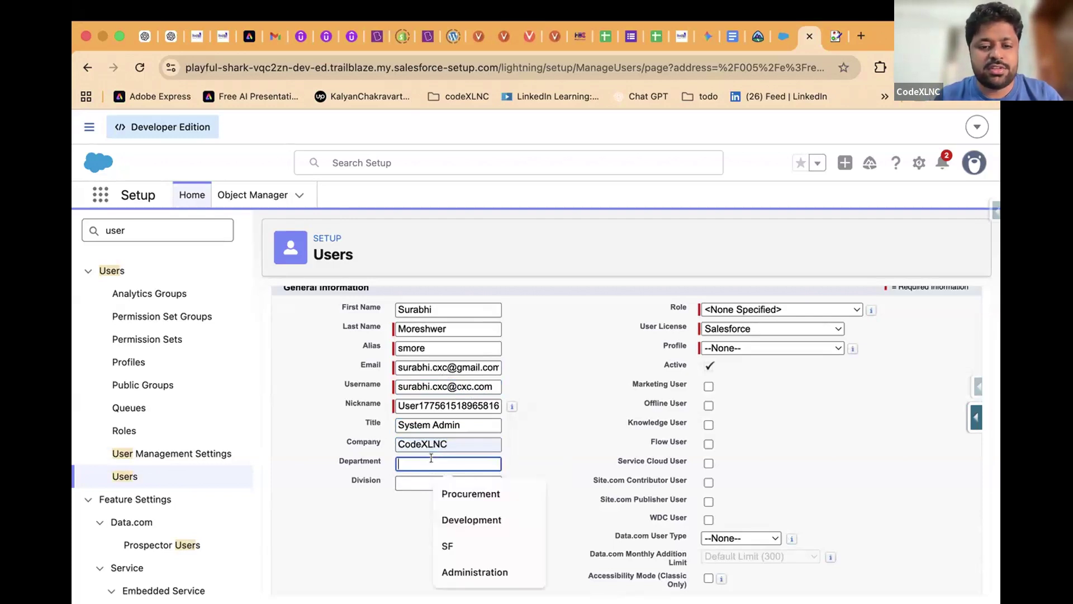
click(464, 510)
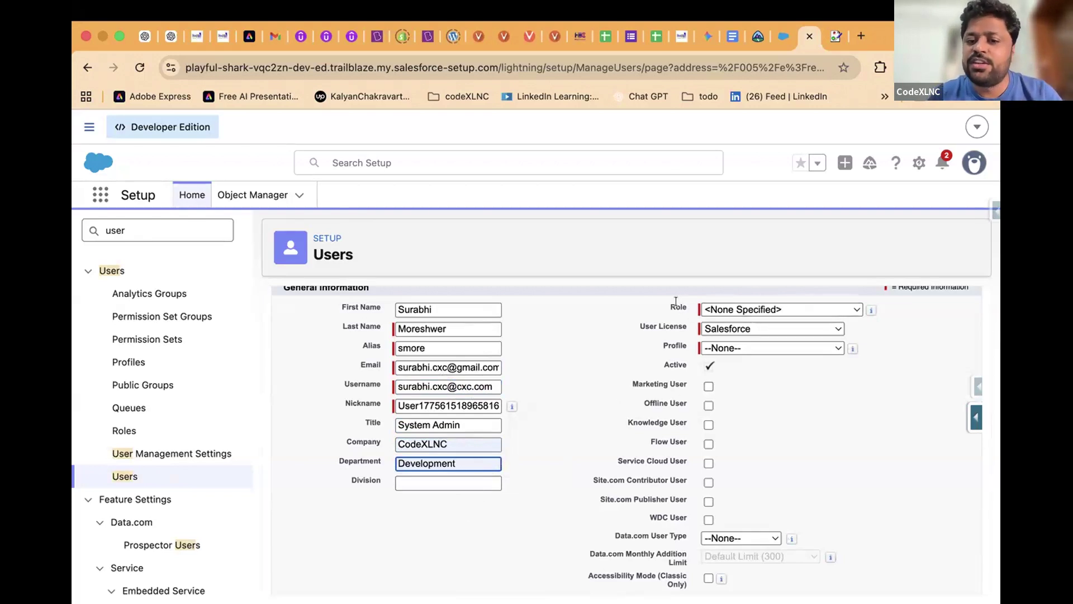
Review the Role options, leaving the role unspecified
click(727, 312)
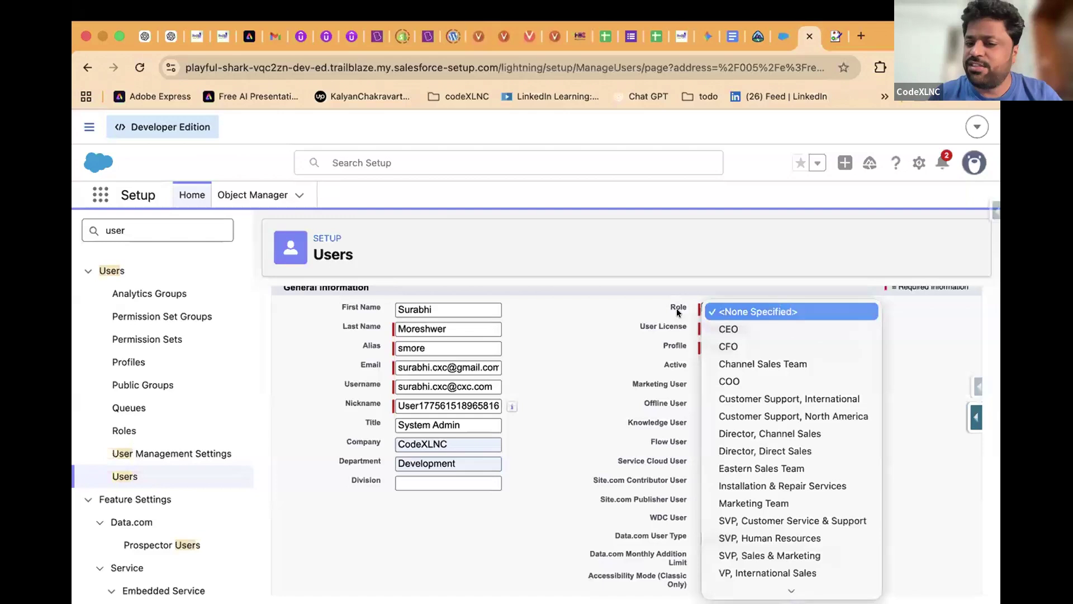
click(655, 305)
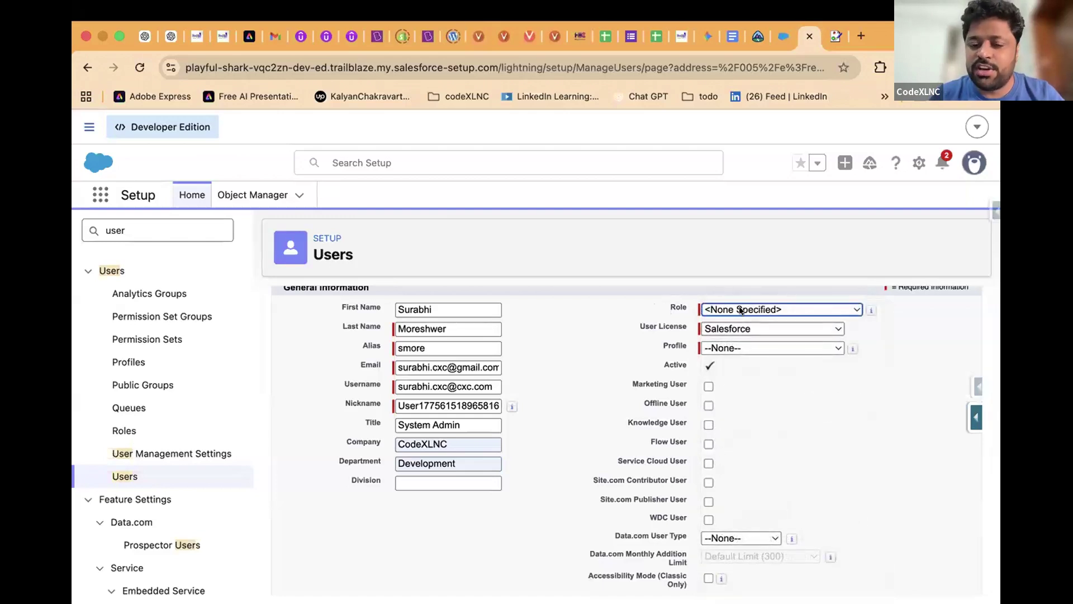
click(723, 327)
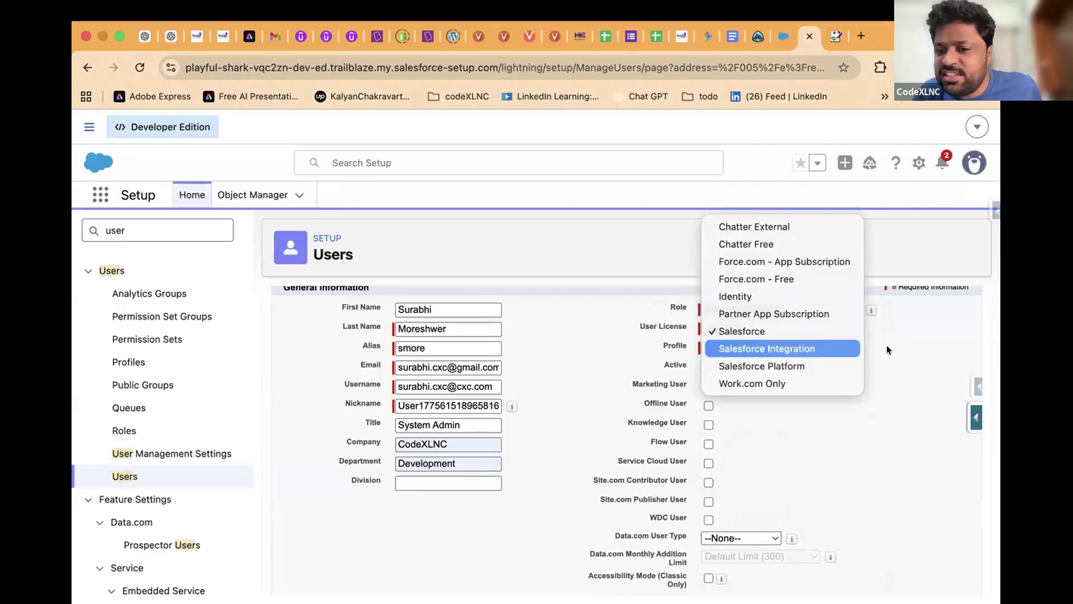
Review the user licenses, keep Salesforce, and show the available profiles
click(905, 357)
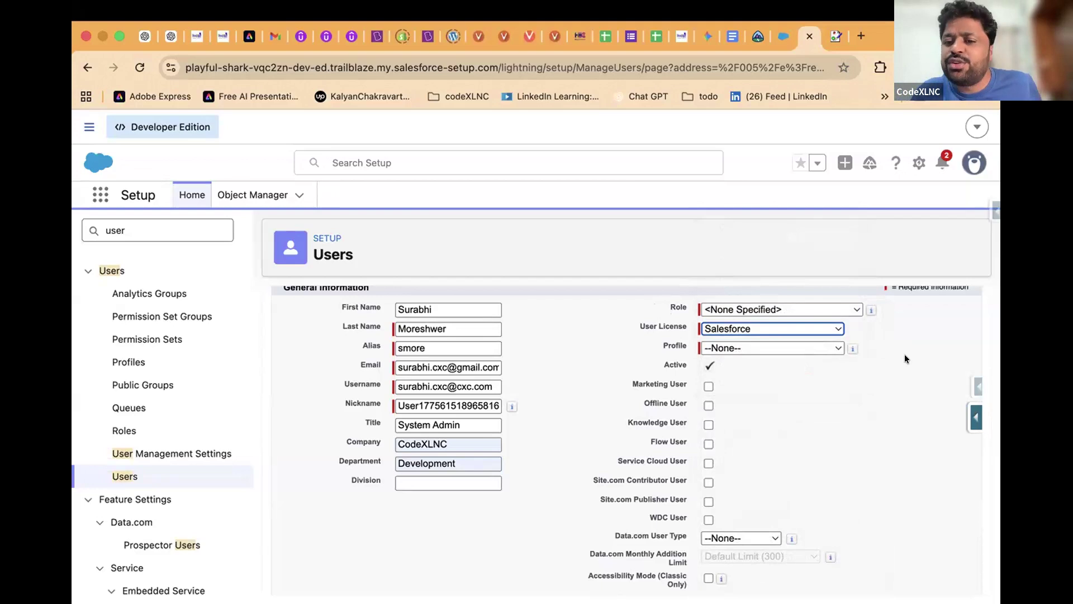
click(822, 328)
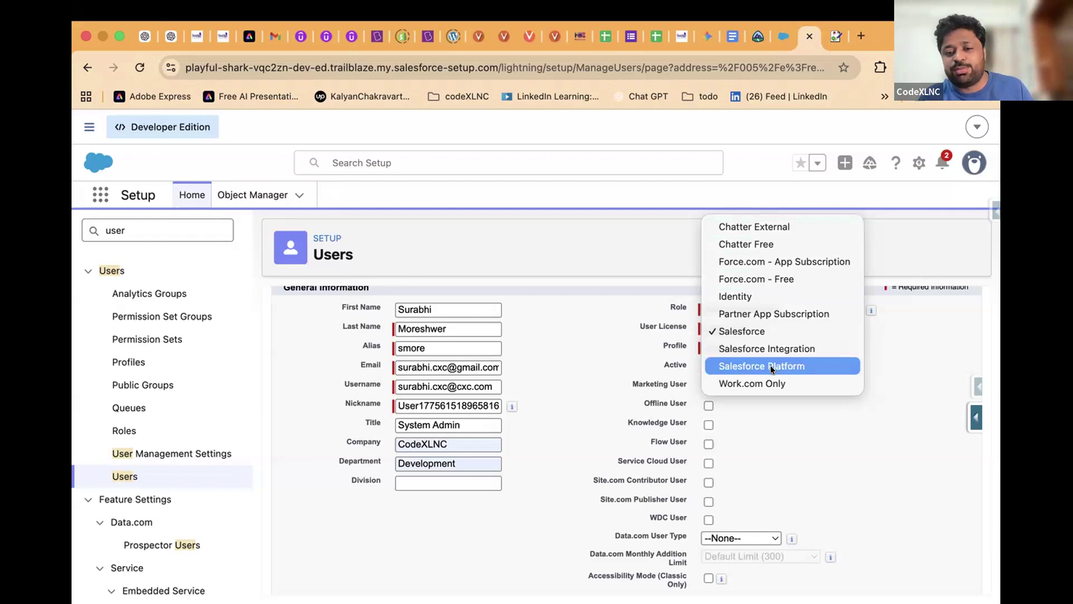
click(613, 303)
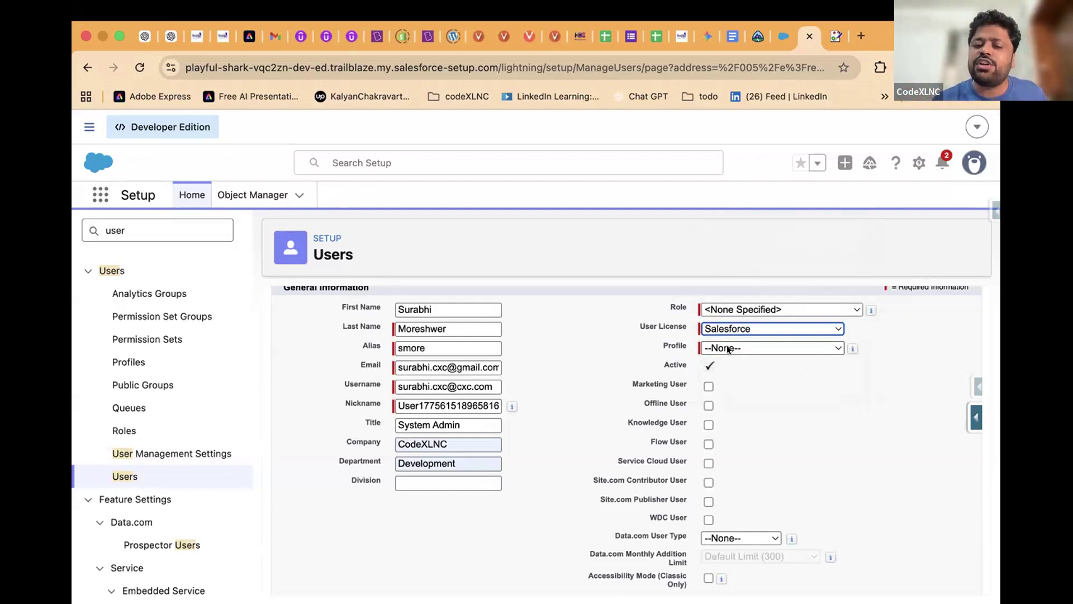
click(726, 348)
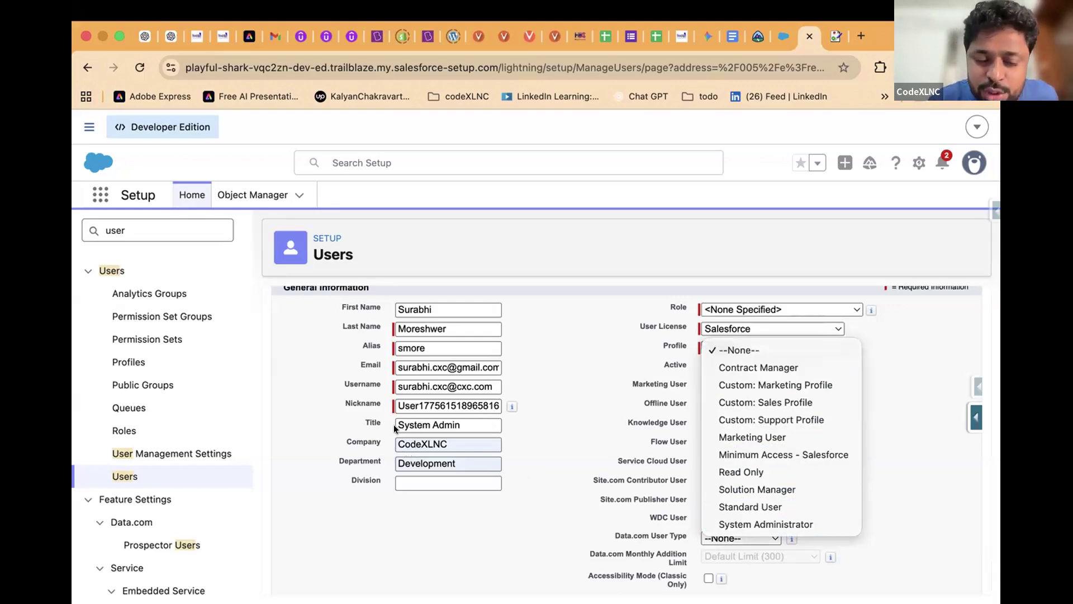
Assign the System Administrator profile and scroll down to the Save button
click(734, 525)
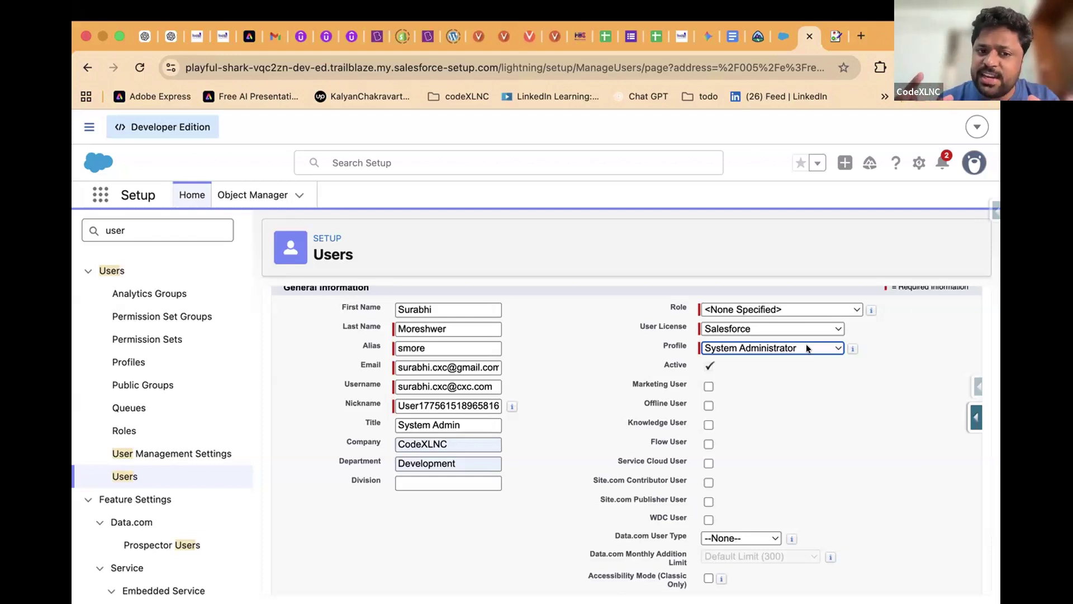
double_click(421, 306)
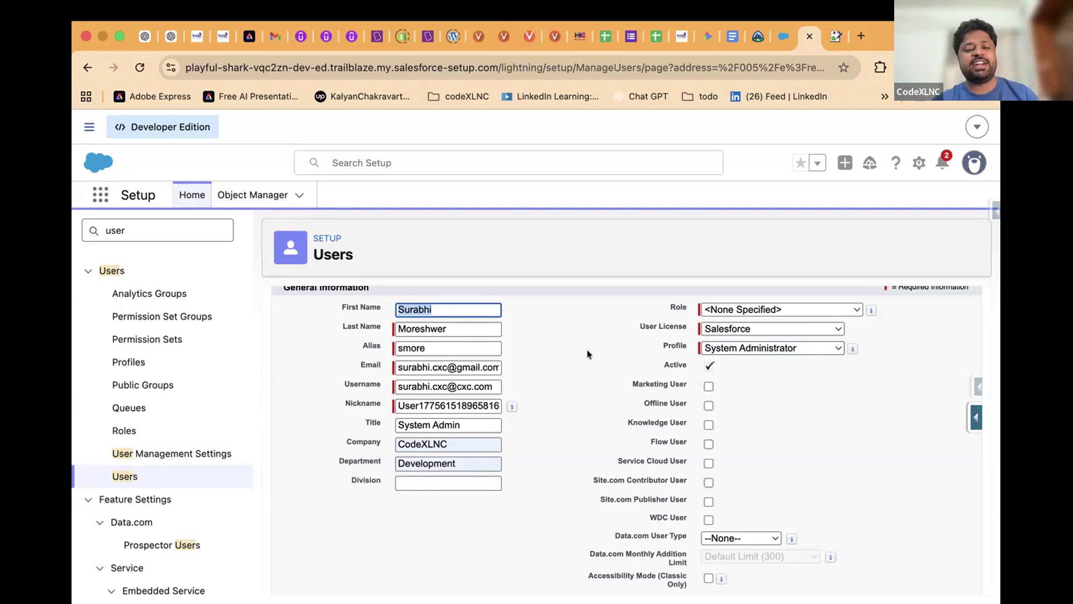
scroll(150, 369, down, 2)
scroll(151, 369, up, 2)
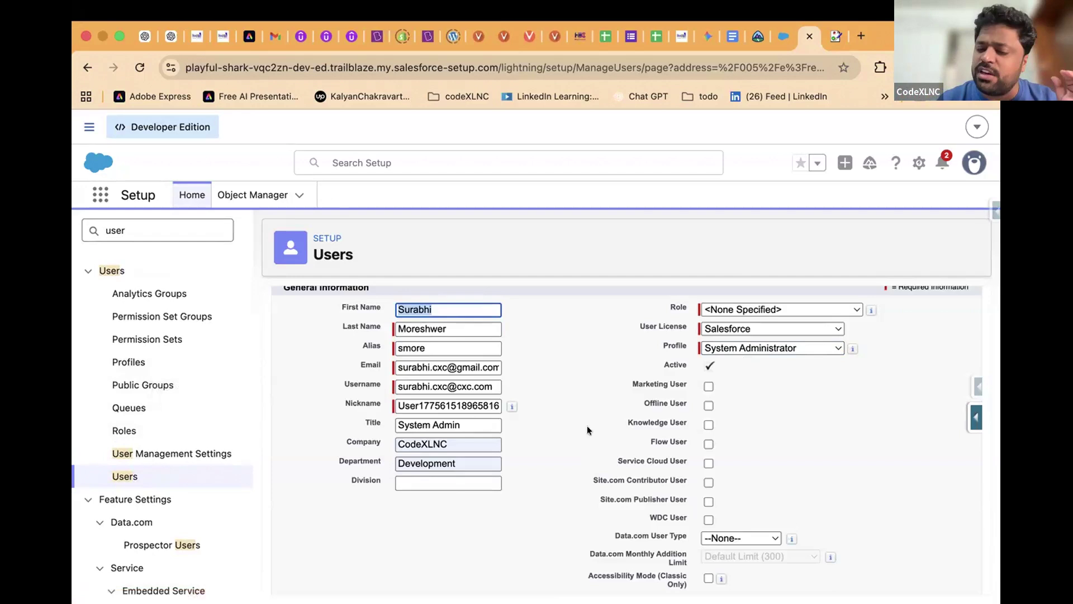
scroll(588, 429, down, 4)
scroll(587, 429, up, 6)
scroll(587, 429, down, 2)
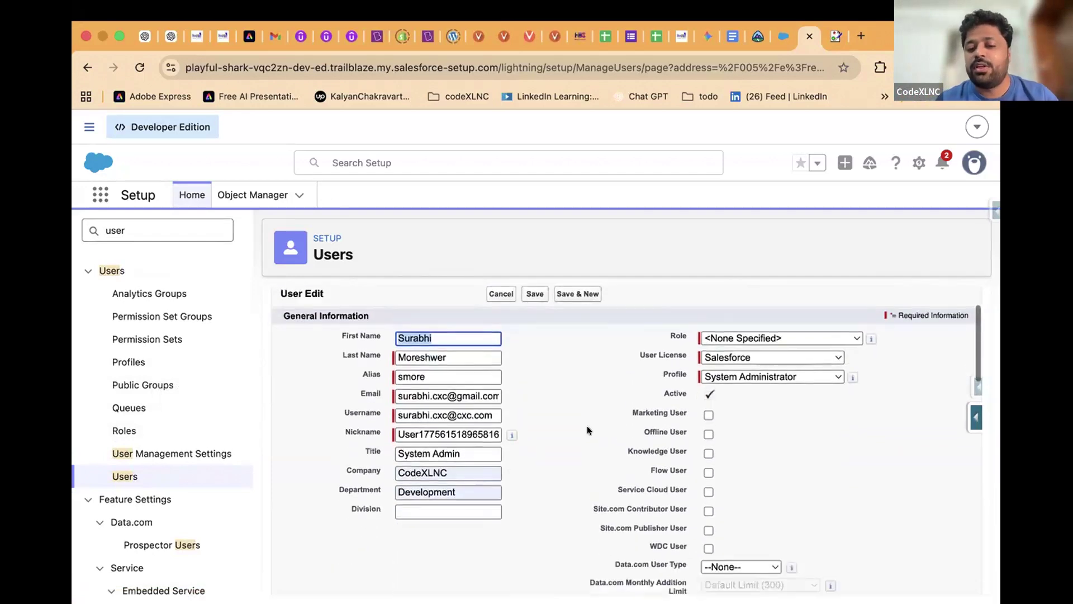
scroll(587, 429, down, 10)
scroll(587, 429, up, 2)
scroll(587, 429, down, 8)
scroll(587, 424, down, 3)
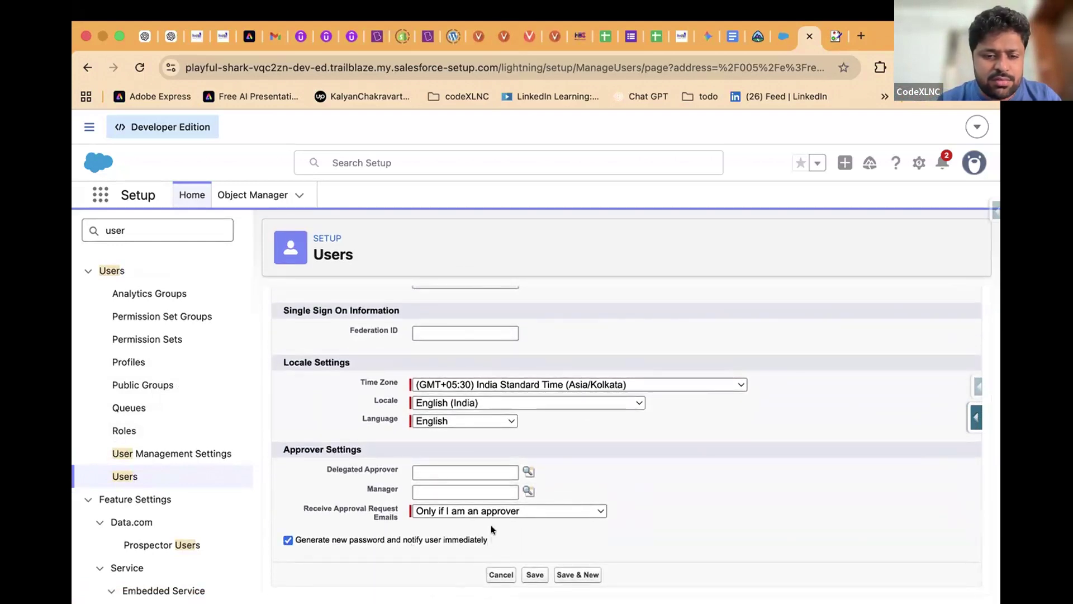
Save the new user, letting Chrome store the address, and review the detail page
click(535, 577)
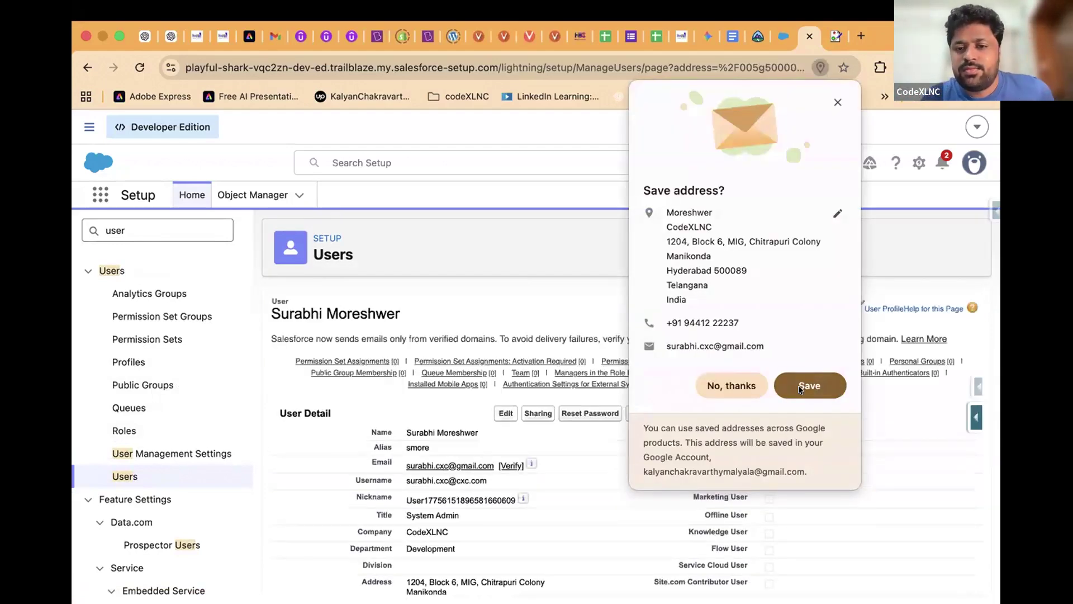
click(799, 385)
scroll(621, 396, down, 10)
scroll(621, 398, up, 10)
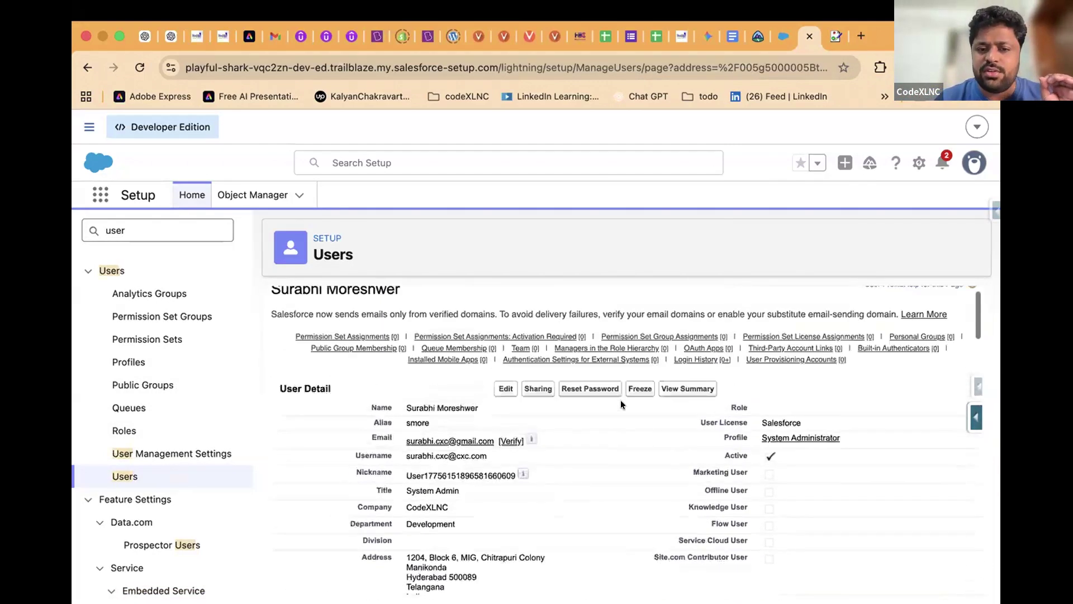
scroll(620, 400, up, 1)
triple_click(312, 313)
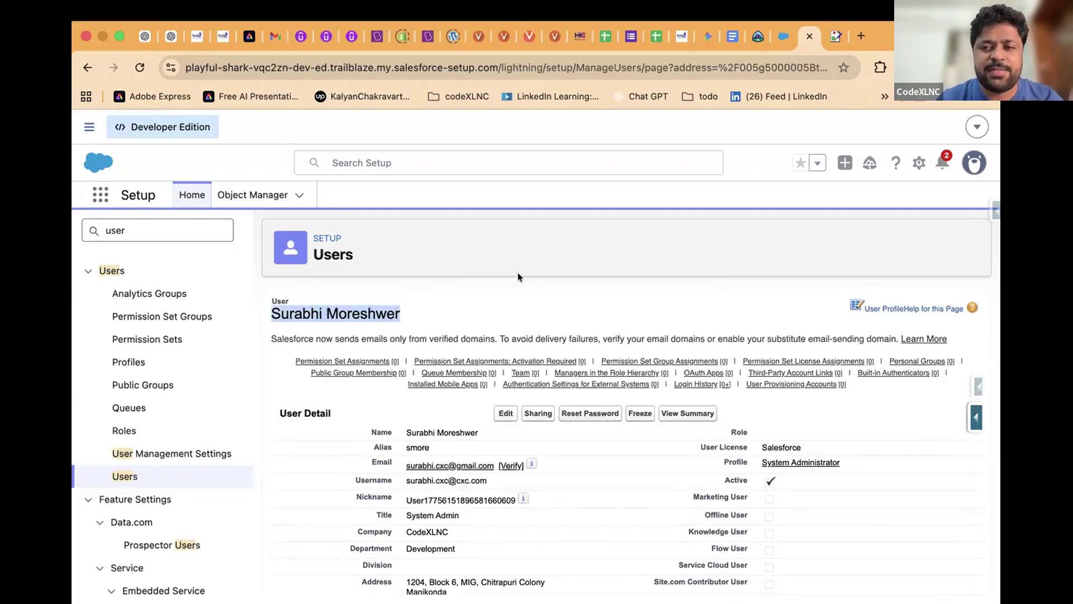
scroll(498, 303, down, 4)
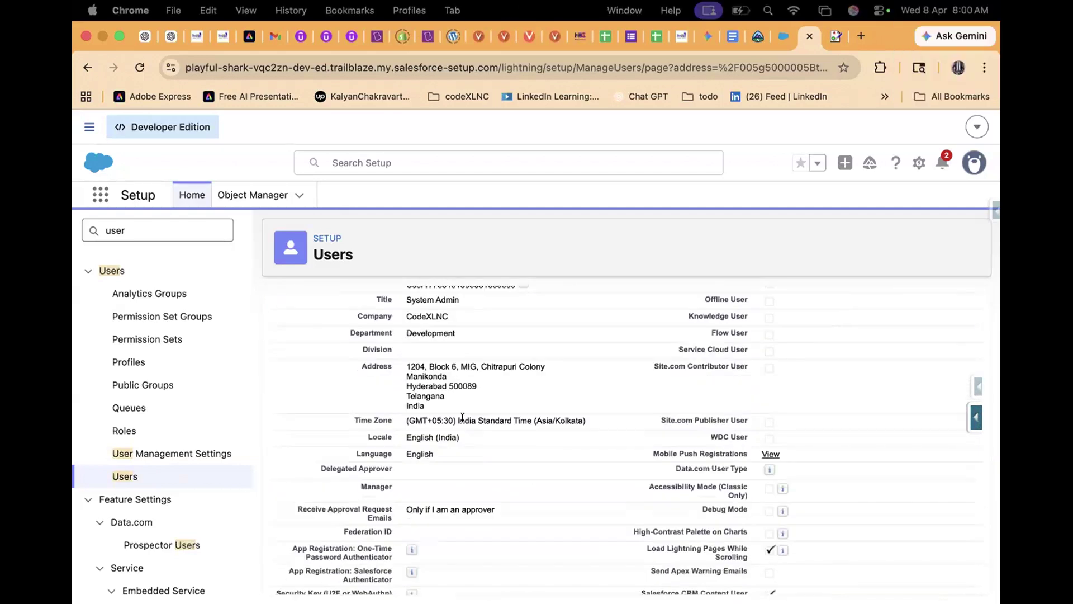
scroll(463, 417, up, 2)
scroll(462, 417, up, 2)
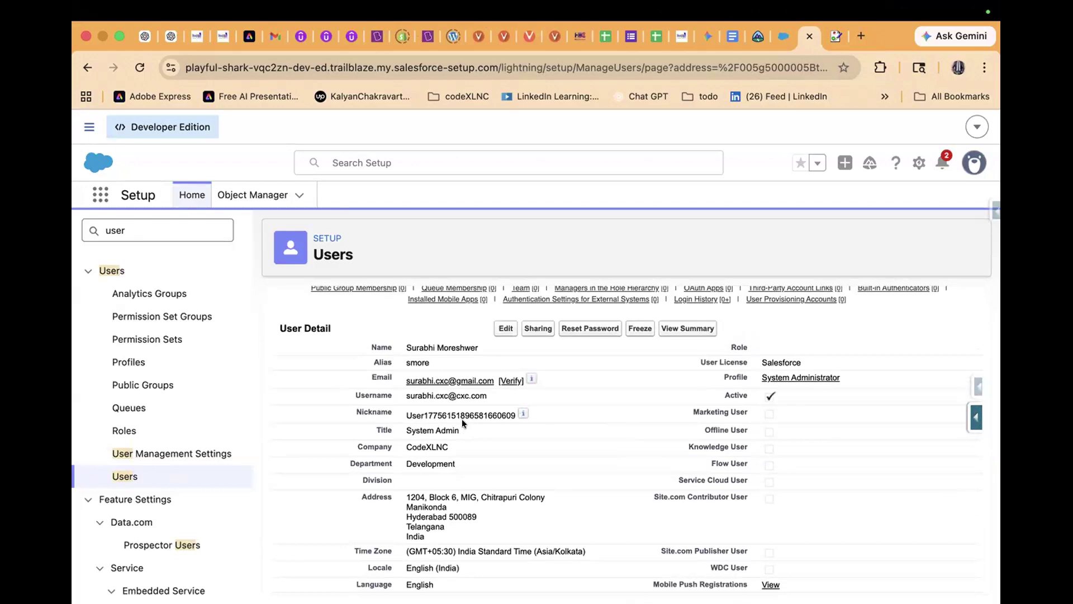
scroll(462, 418, up, 1)
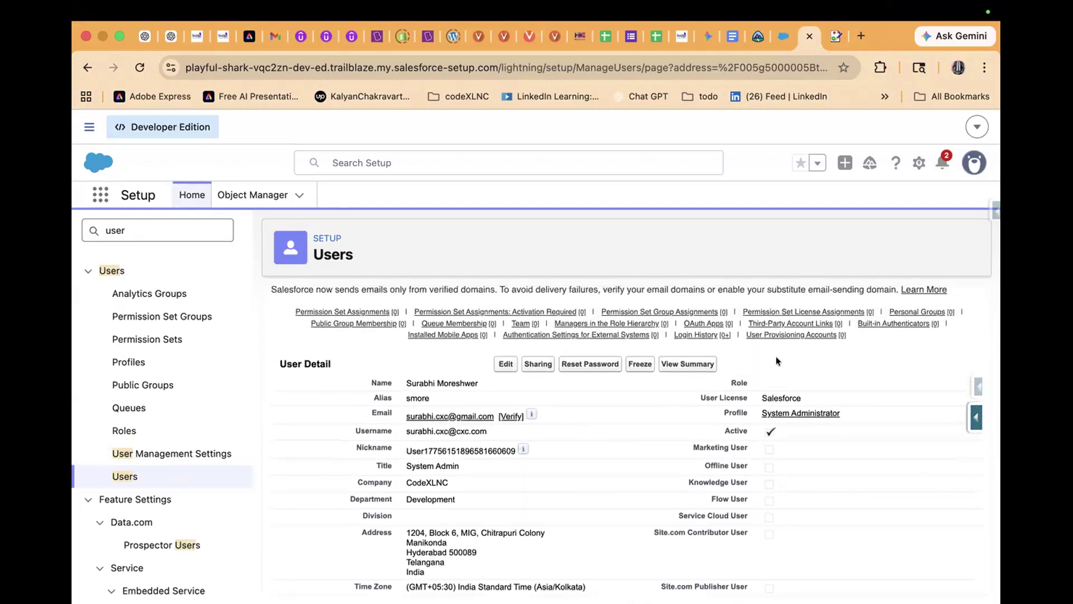
scroll(776, 360, down, 1)
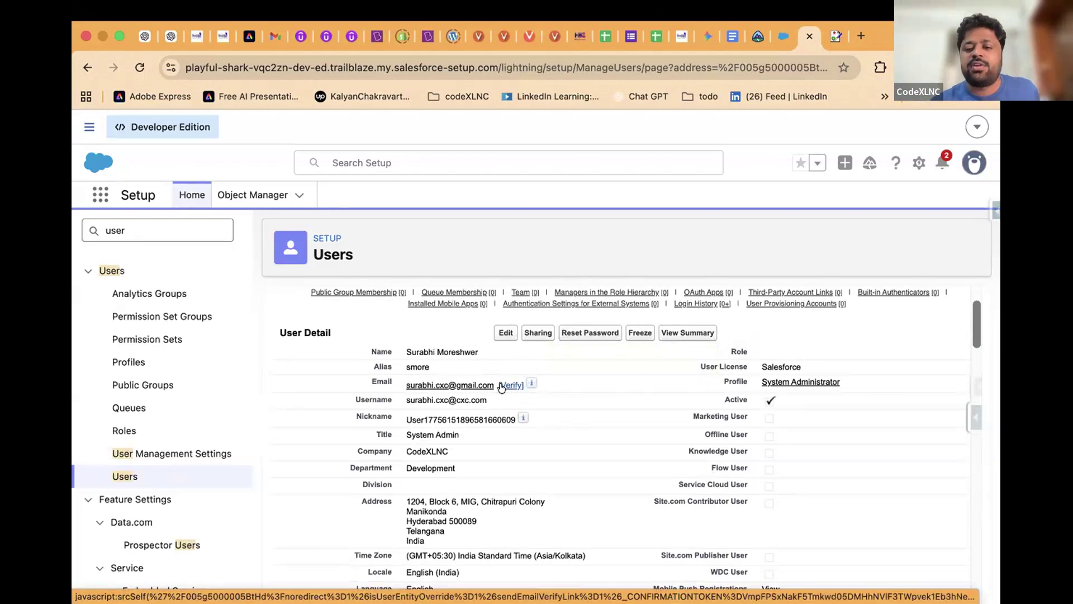
scroll(501, 385, down, 3)
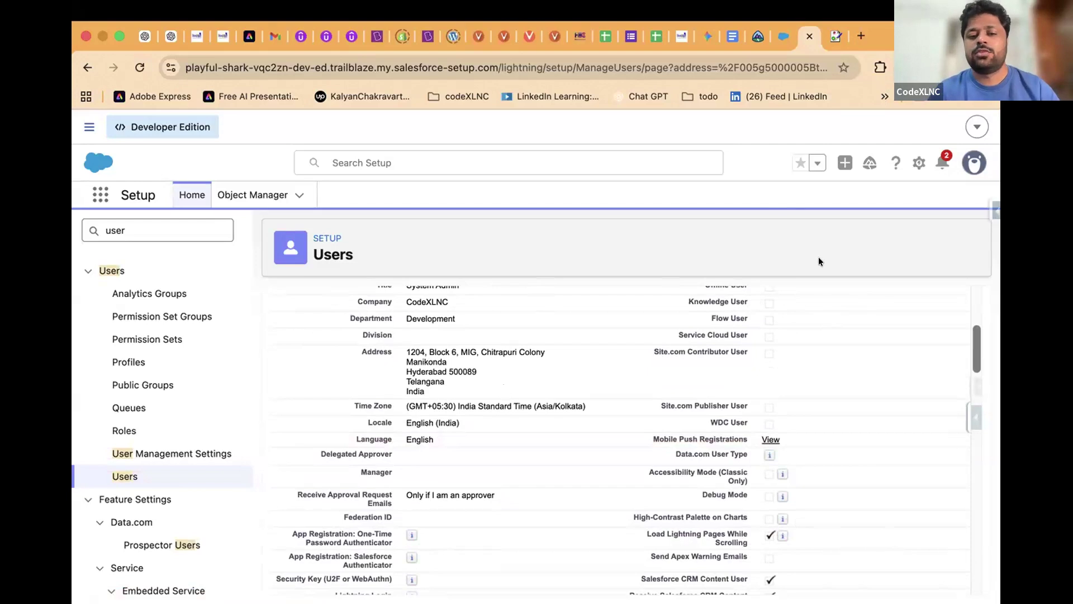
scroll(470, 357, up, 4)
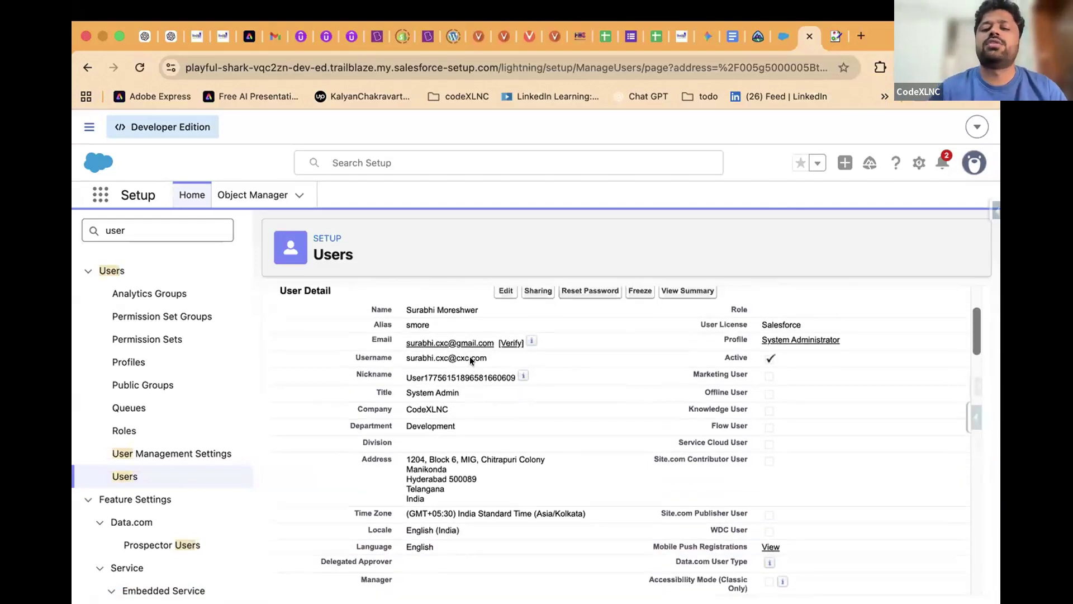
scroll(470, 360, up, 2)
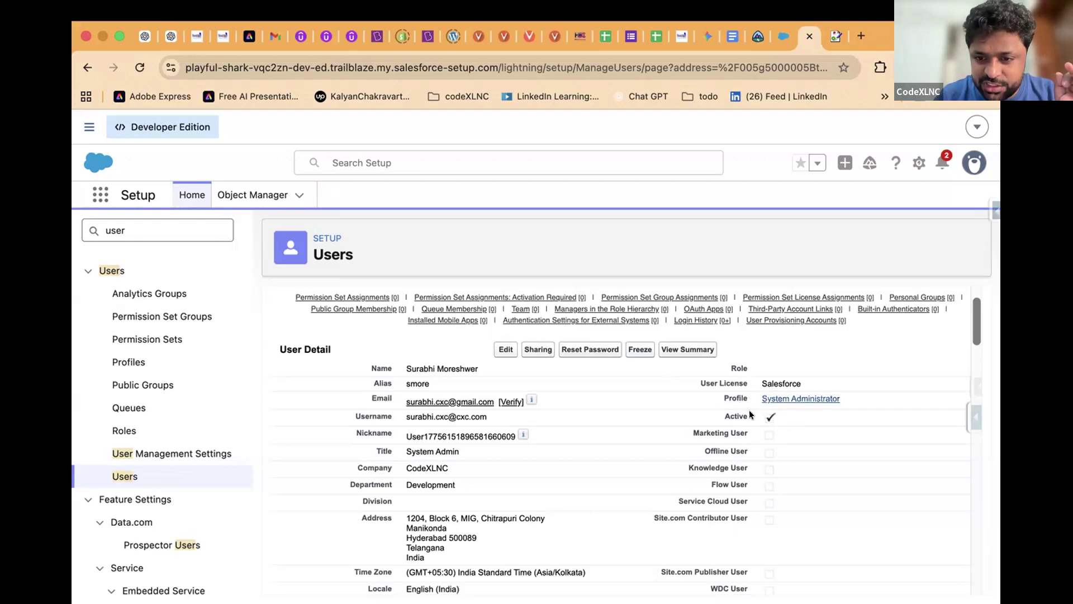
scroll(760, 401, up, 5)
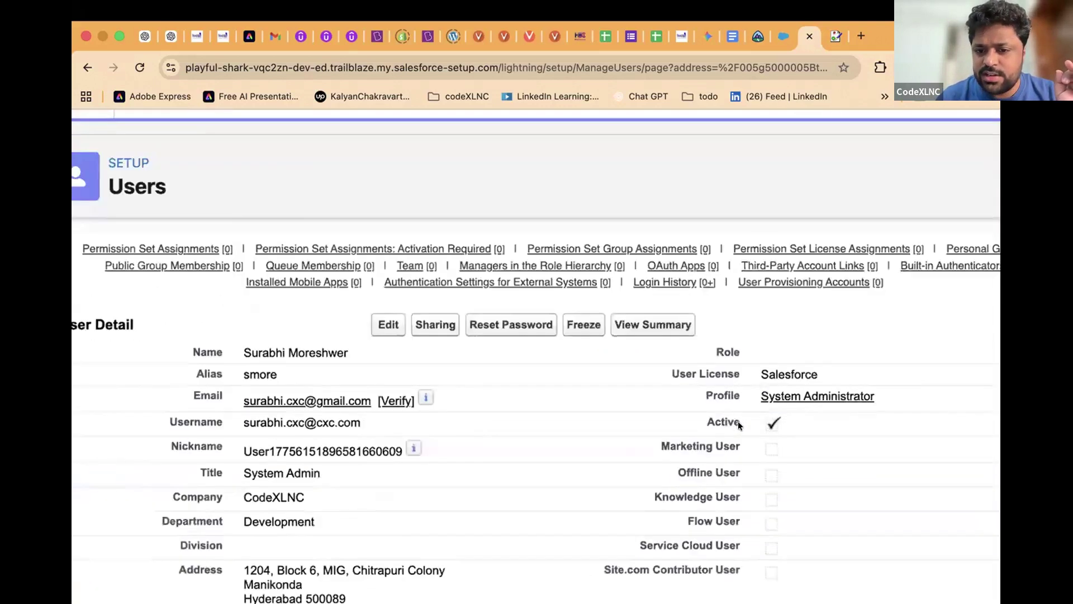
scroll(736, 427, up, 3)
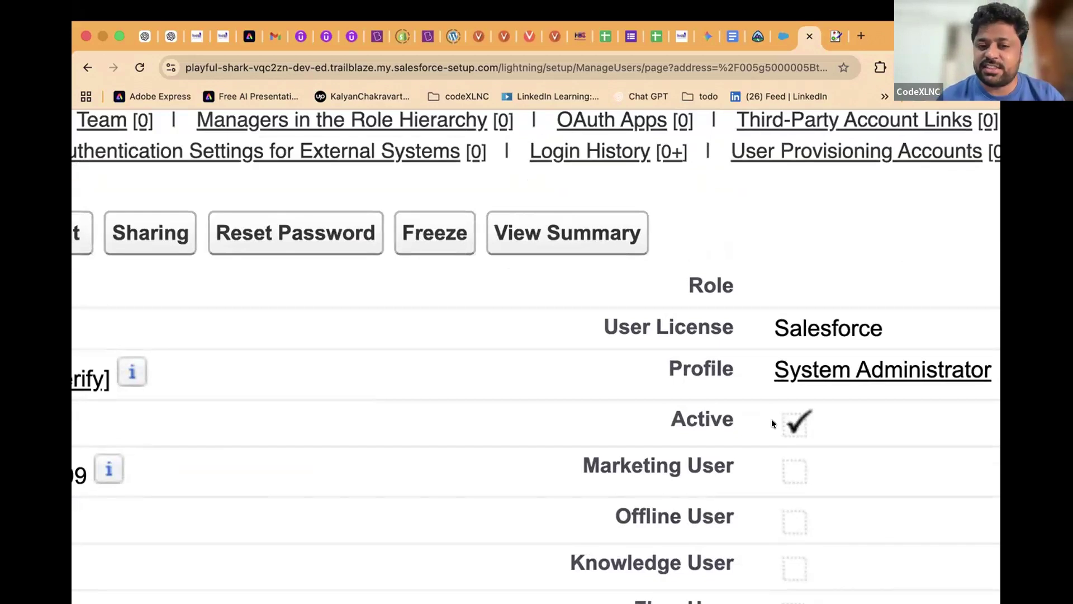
scroll(772, 423, down, 8)
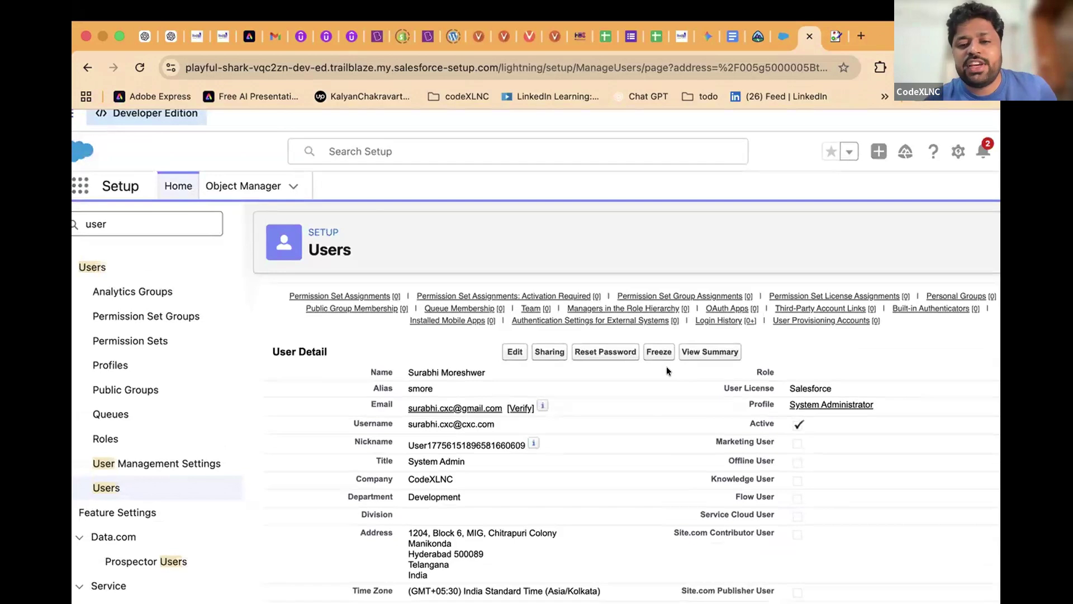
scroll(666, 366, down, 1)
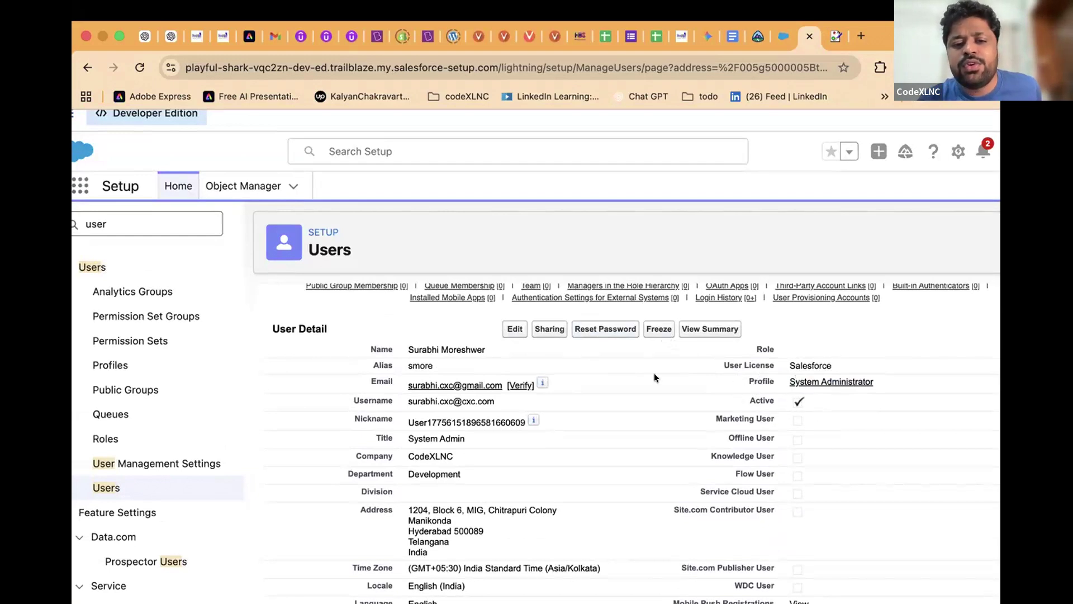
Reopen the saved user record in the User Edit form
click(513, 329)
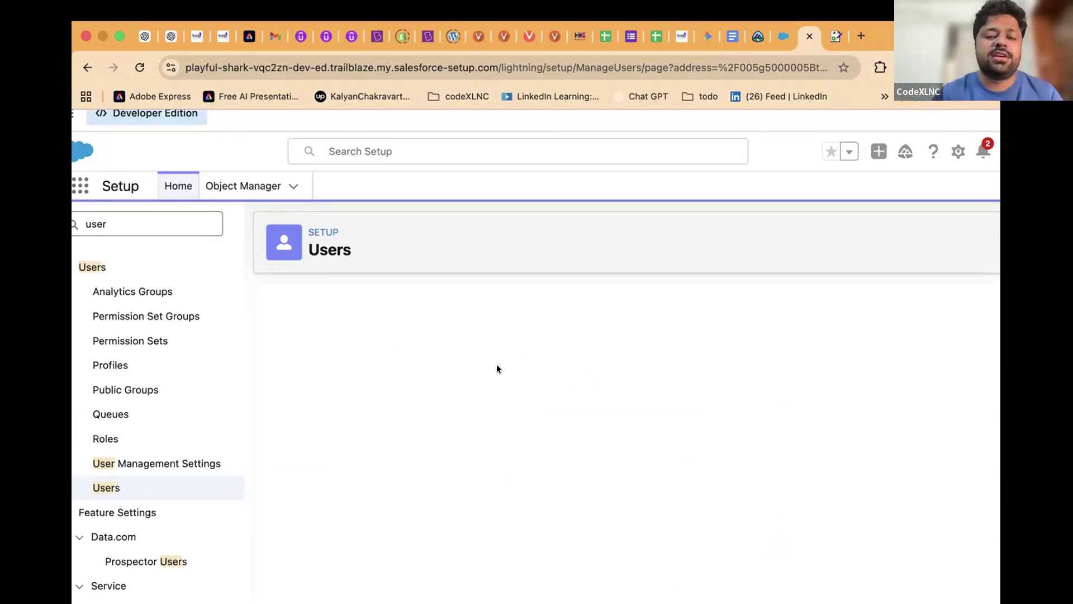
scroll(496, 364, down, 1)
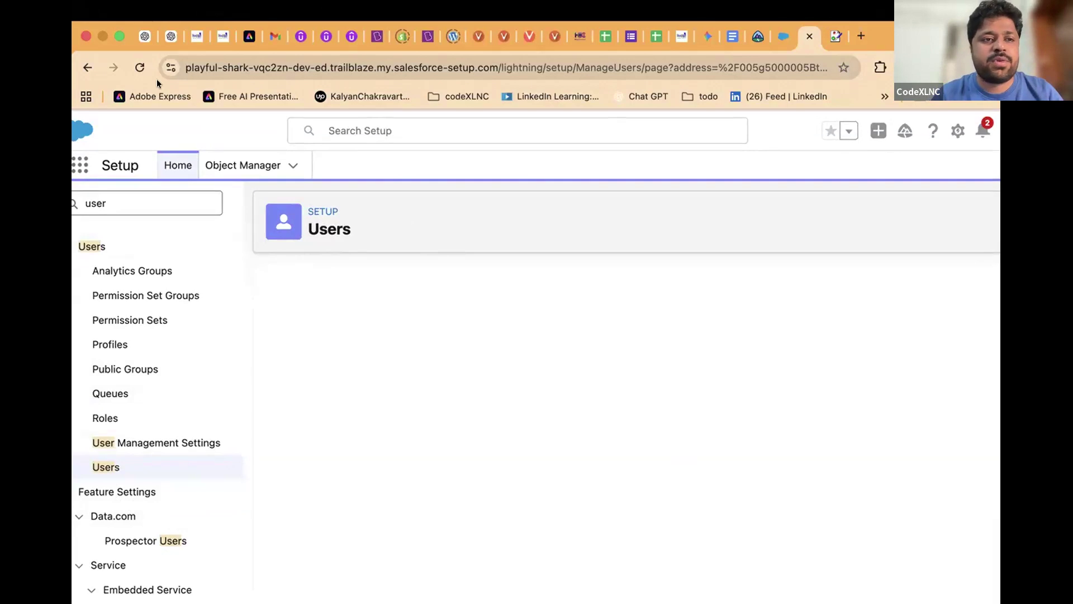
click(139, 67)
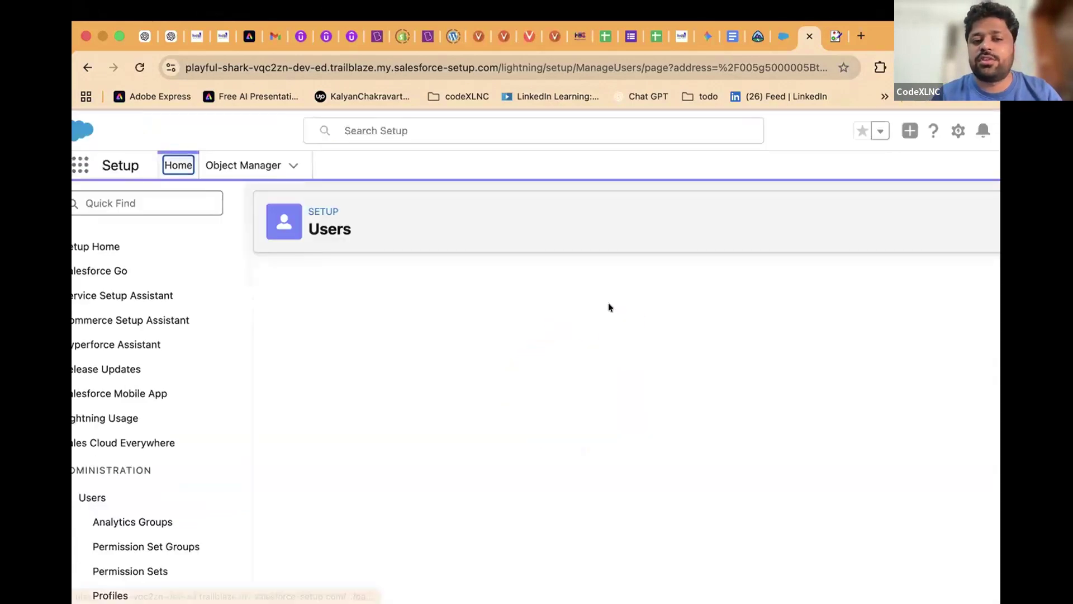
scroll(600, 451, down, 3)
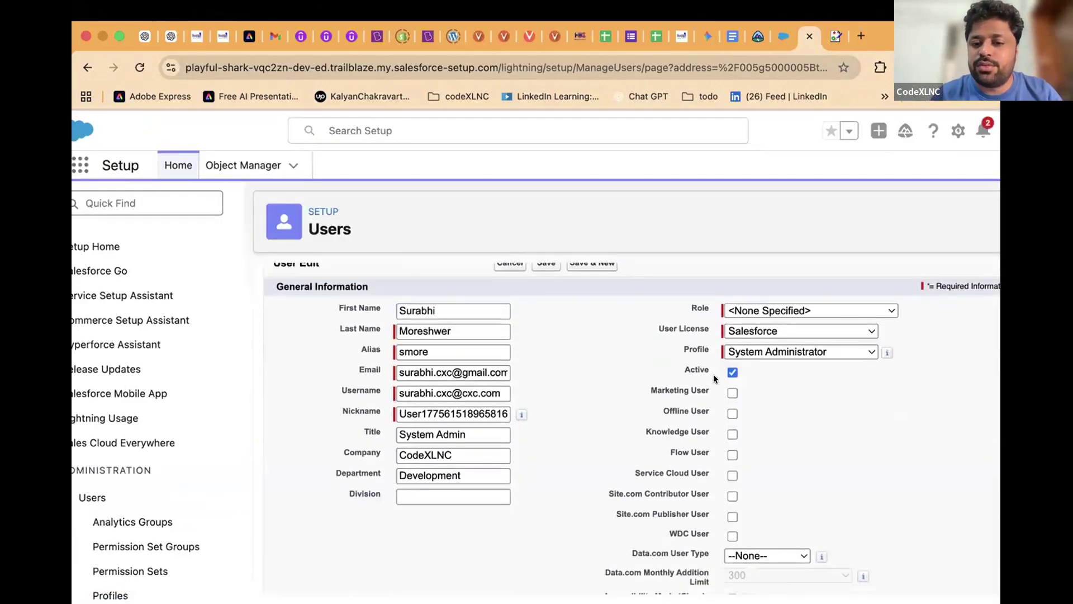
Try deactivating the user, then cancel the edit without saving
click(730, 372)
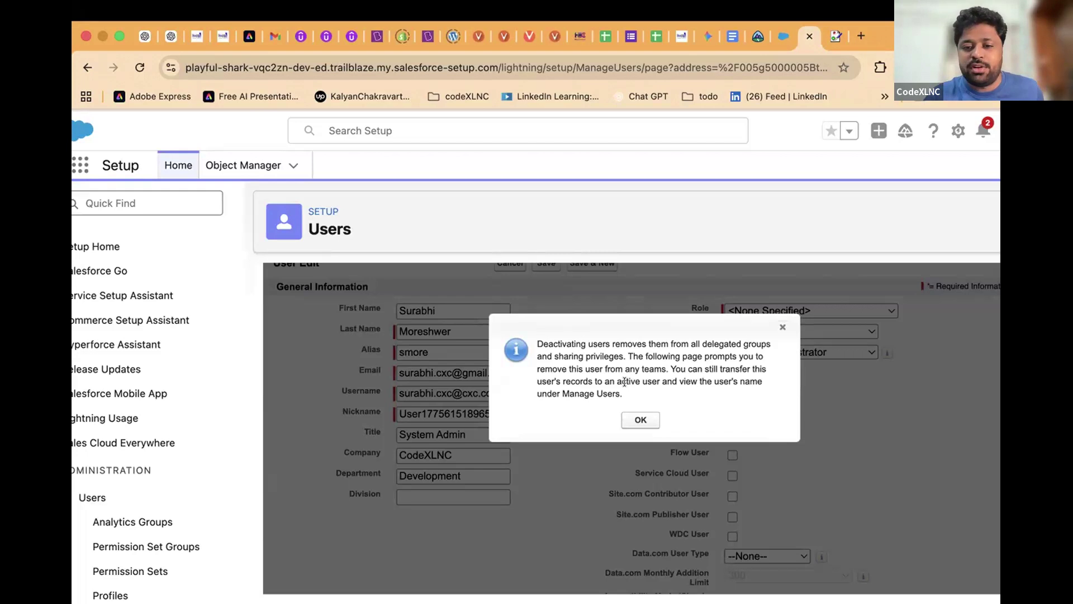
click(634, 422)
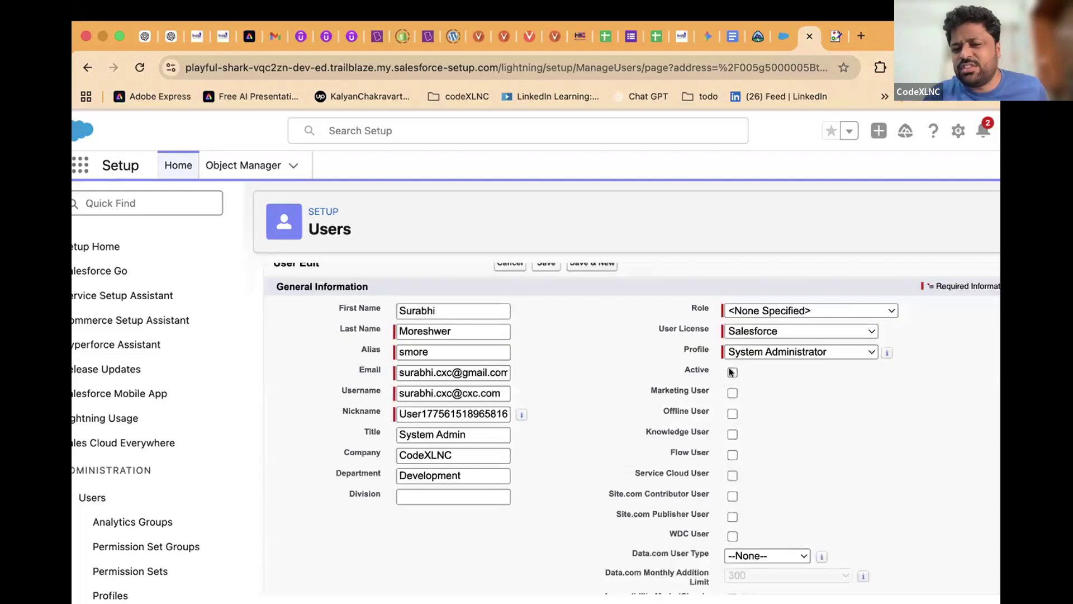
scroll(634, 380, up, 2)
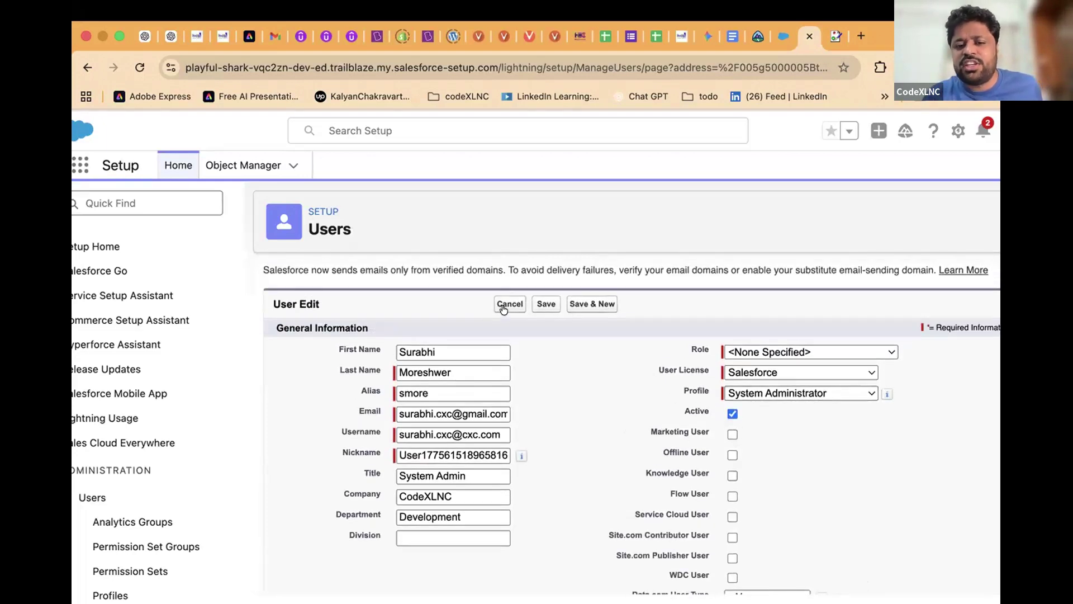
click(505, 305)
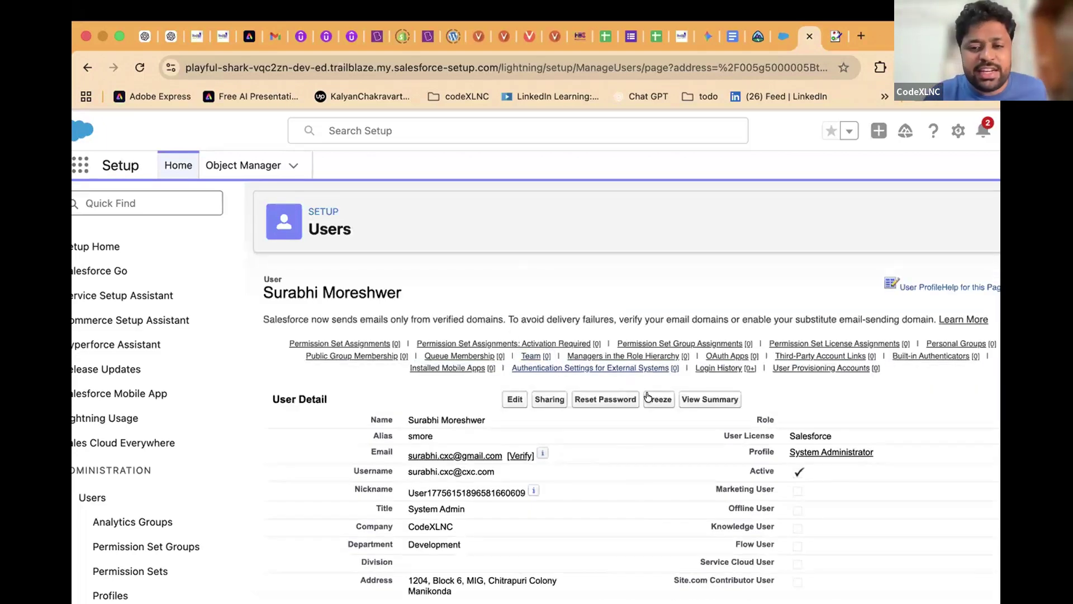
scroll(654, 397, down, 1)
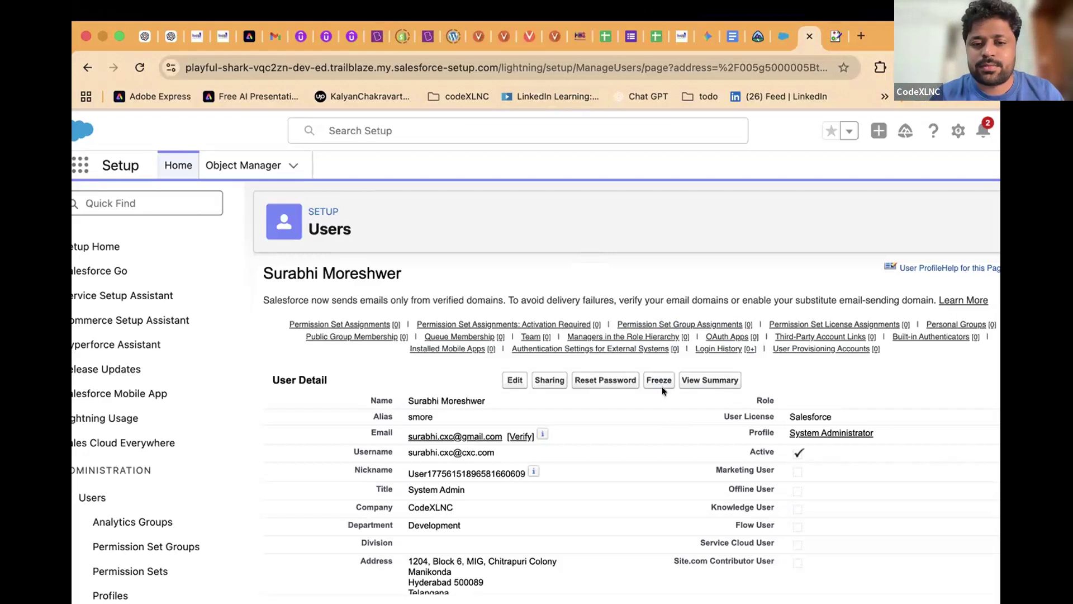
scroll(652, 383, down, 1)
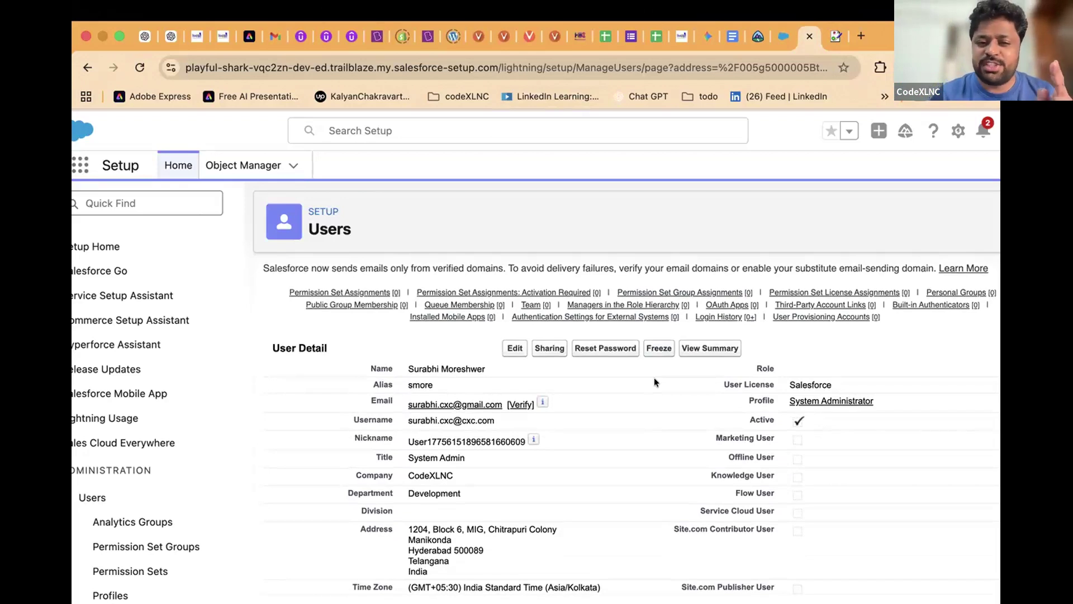
scroll(654, 377, down, 2)
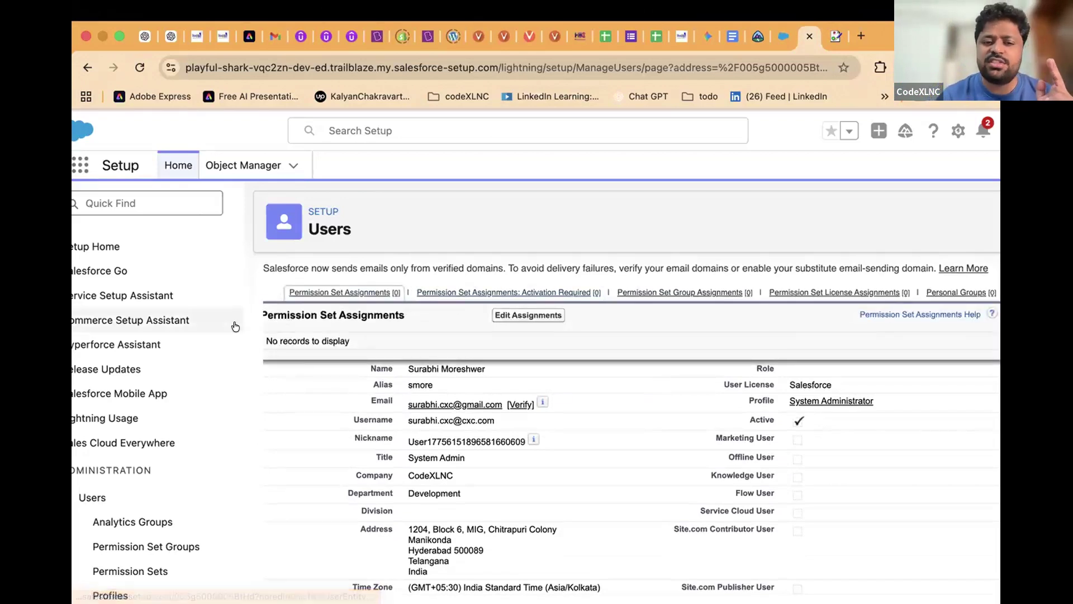
Find 'users' in Quick Find, open the All Users list, and bring up the App Launcher
scroll(211, 330, up, 1)
click(165, 218)
text(users)
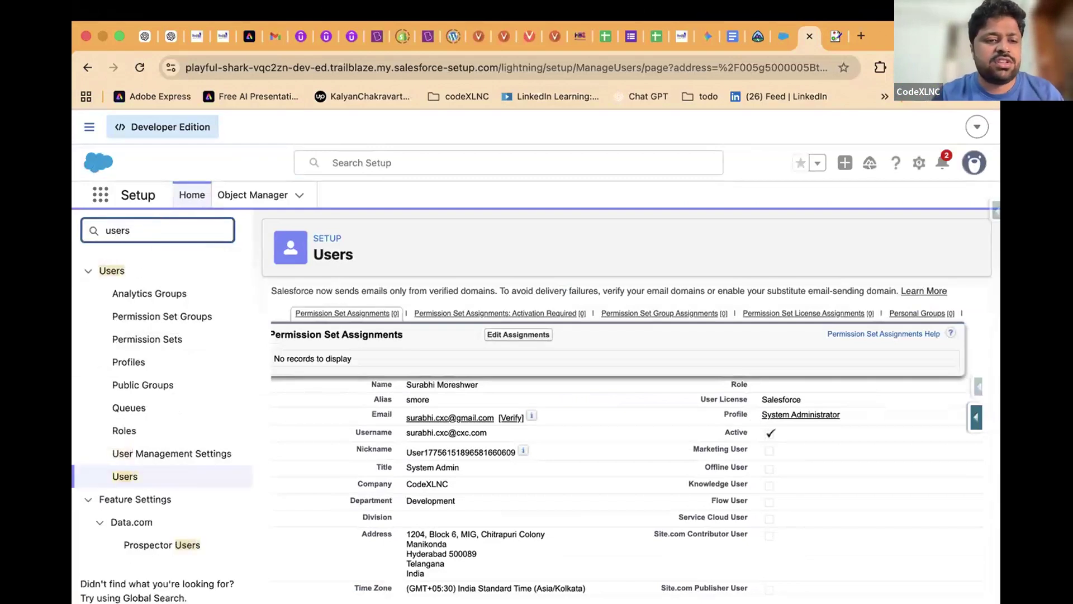
click(127, 476)
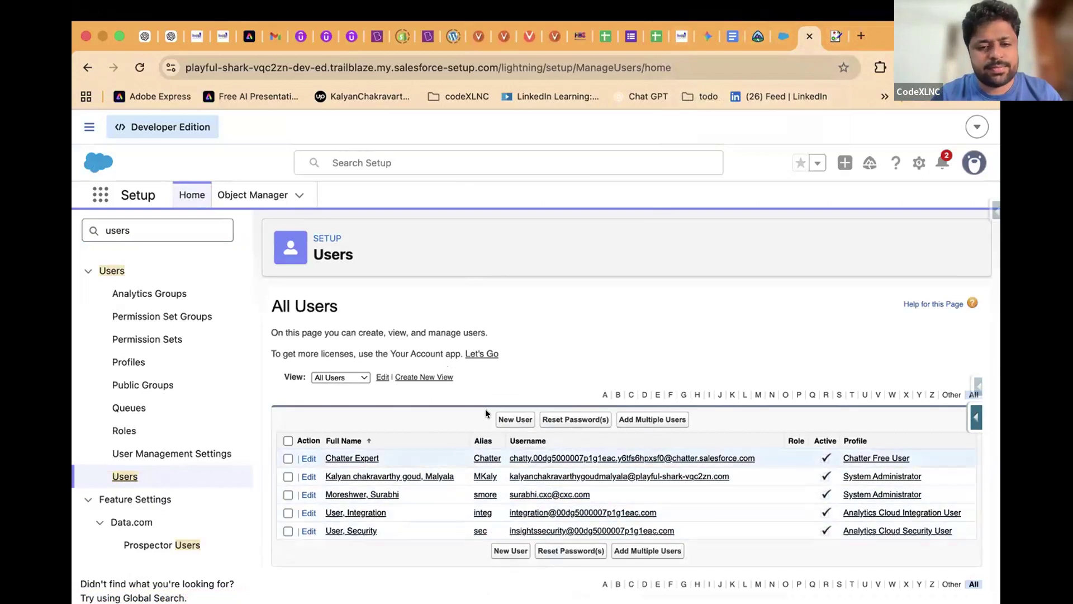
click(101, 194)
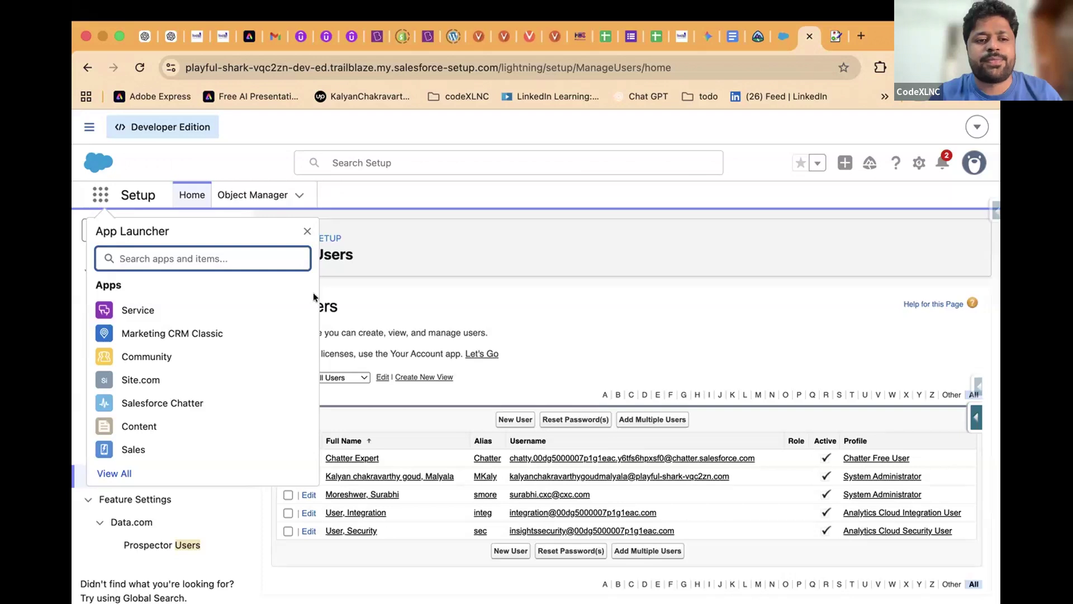
Close the App Launcher panel
click(307, 231)
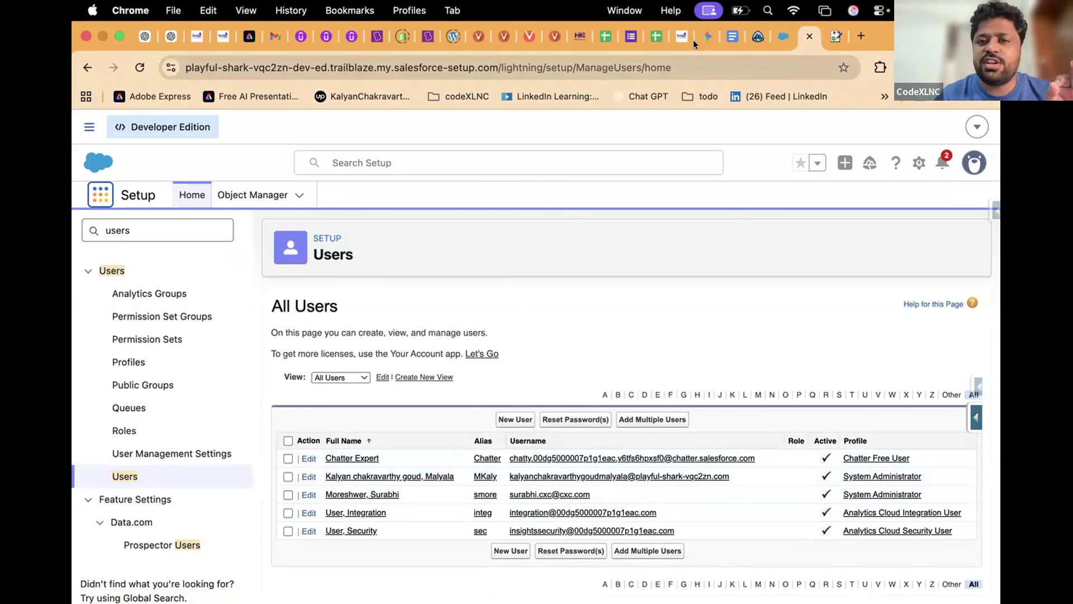
mouse_move(269, 391)
mouse_down()
mouse_move(388, 217)
mouse_move(855, 199)
mouse_move(810, 473)
mouse_move(198, 537)
mouse_up()
drag(186, 461, 270, 367)
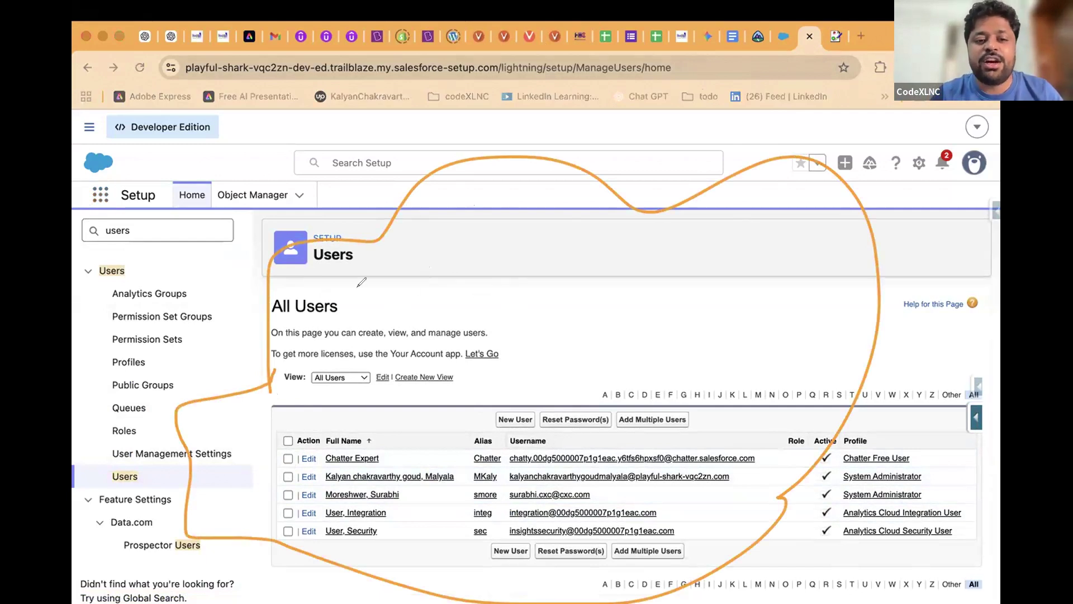
mouse_move(353, 300)
mouse_down()
mouse_move(355, 358)
mouse_move(397, 270)
mouse_up()
mouse_move(406, 346)
mouse_down()
mouse_move(385, 363)
mouse_move(453, 268)
mouse_move(492, 335)
mouse_move(461, 357)
mouse_up()
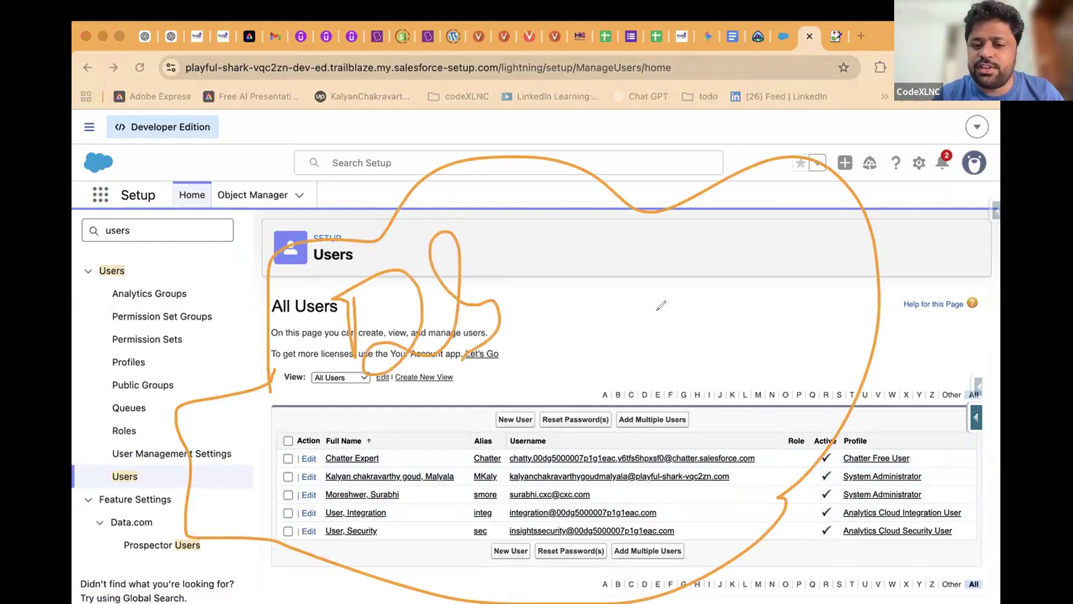
mouse_move(218, 163)
mouse_down()
mouse_move(298, 165)
mouse_move(413, 238)
mouse_move(355, 225)
mouse_move(412, 162)
mouse_up()
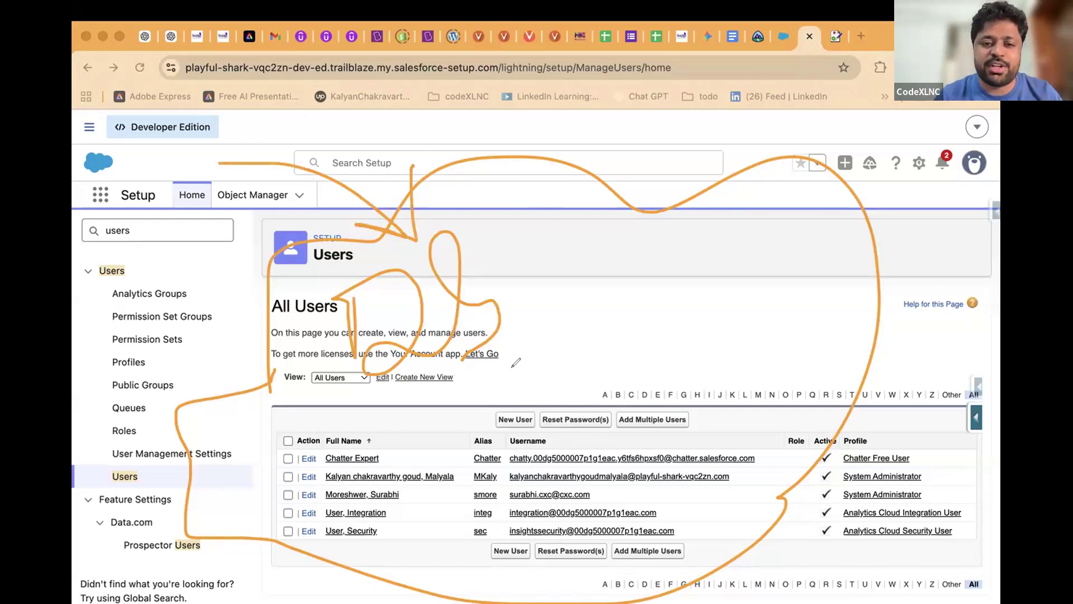
mouse_move(685, 128)
mouse_down()
mouse_move(644, 242)
mouse_move(687, 235)
mouse_up()
drag(893, 250, 983, 220)
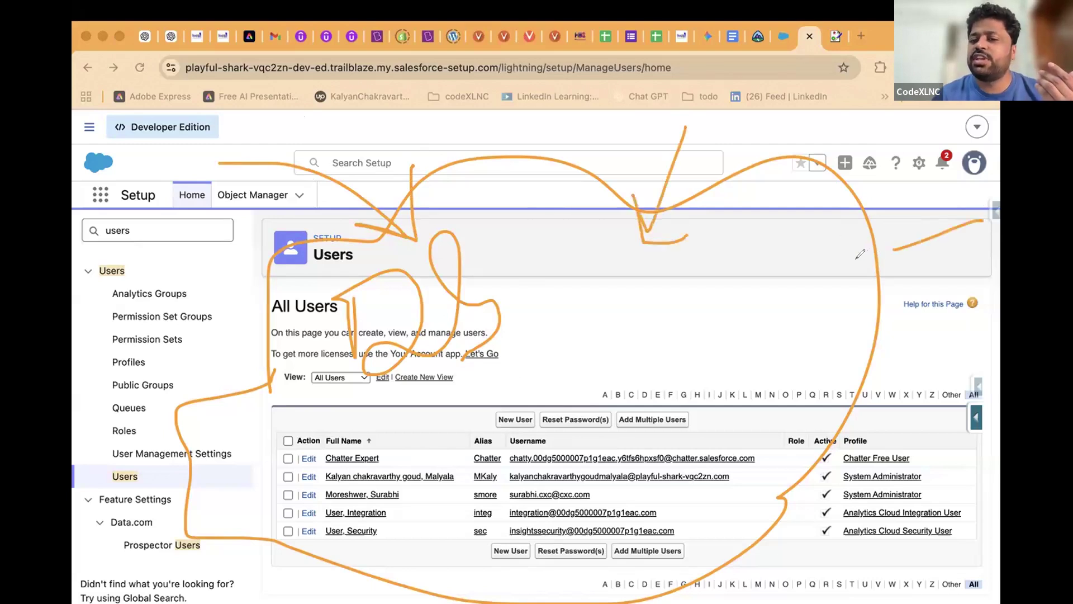
drag(886, 227, 858, 266)
drag(858, 266, 905, 293)
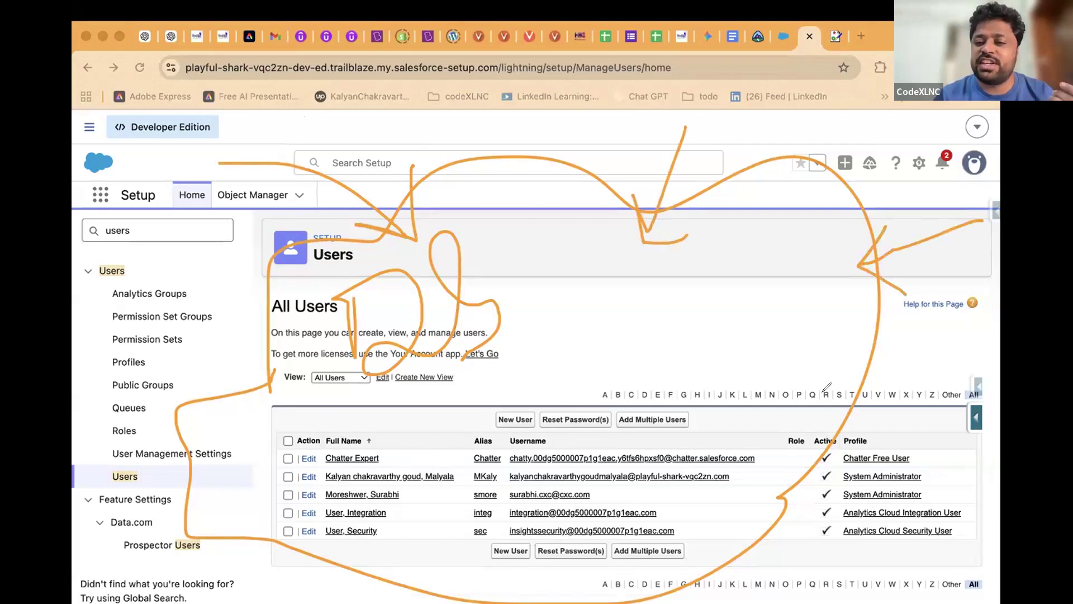
mouse_move(820, 412)
mouse_down()
mouse_move(931, 457)
mouse_move(813, 412)
mouse_move(838, 450)
mouse_move(864, 404)
mouse_up()
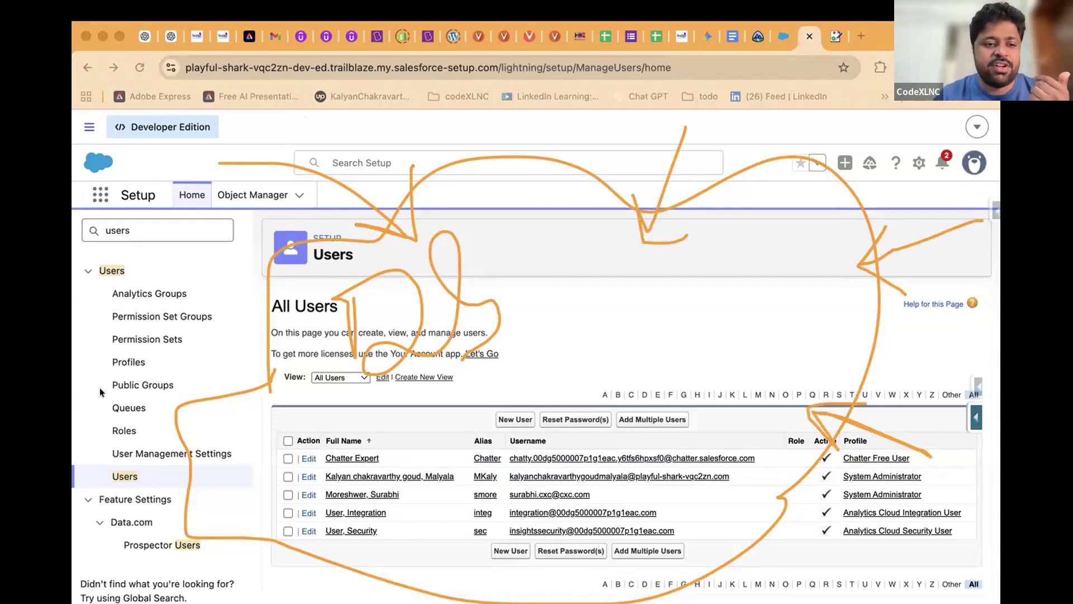
key(Escape)
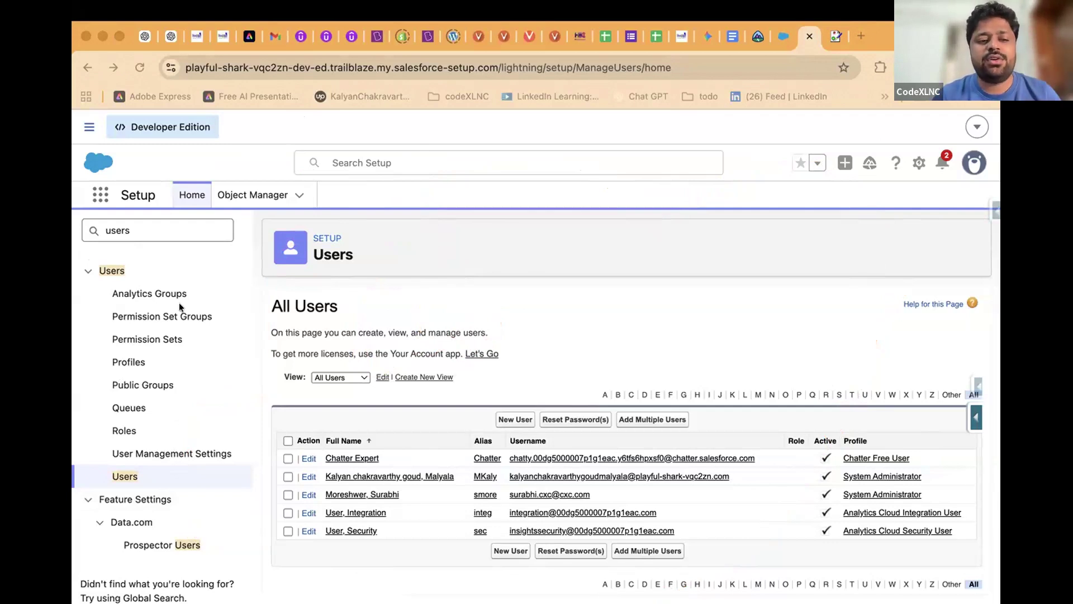
Open Profiles via 'profi', filter to S profiles, and open Standard Platform User
double_click(170, 227)
text(profi)
click(128, 294)
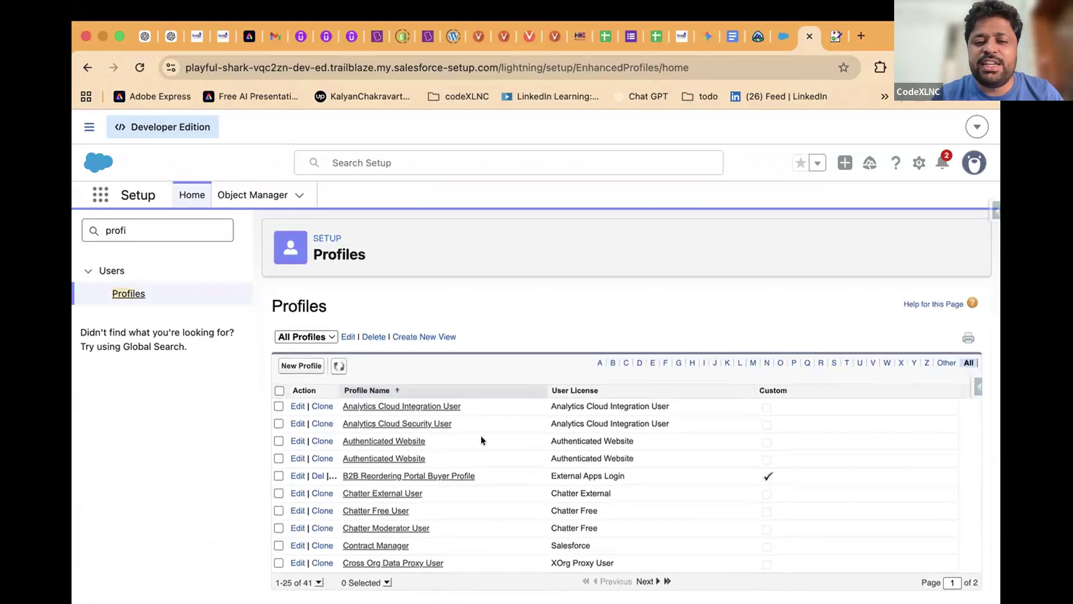
scroll(482, 445, down, 10)
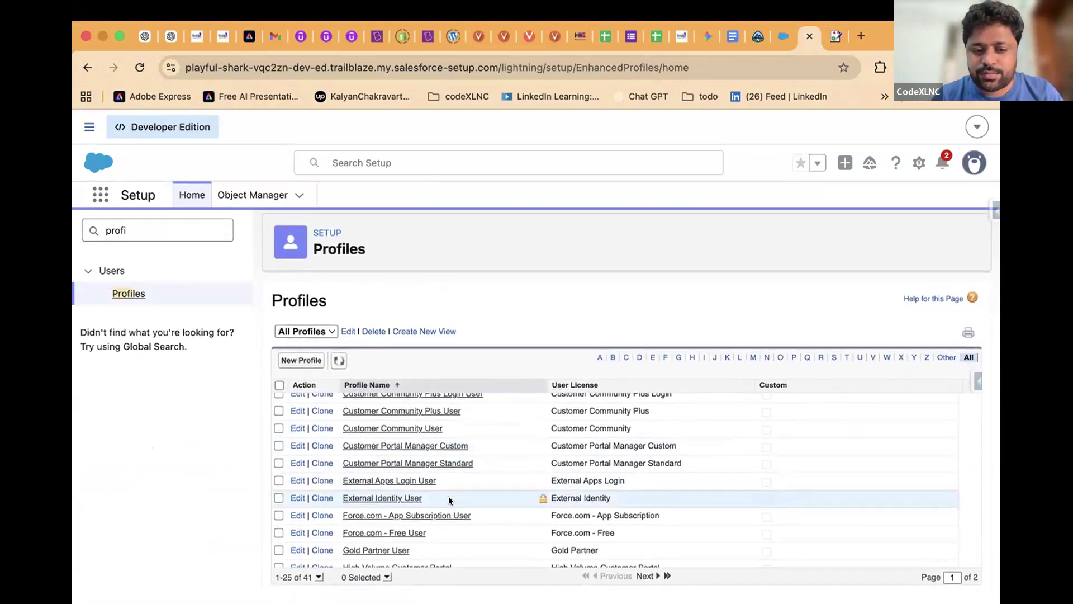
click(834, 363)
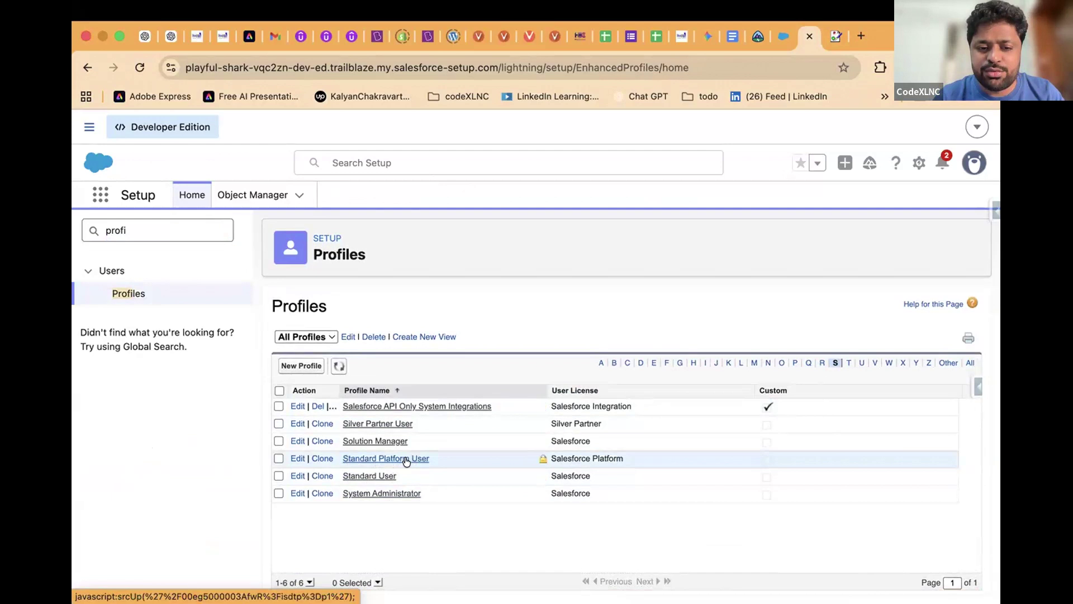
click(317, 458)
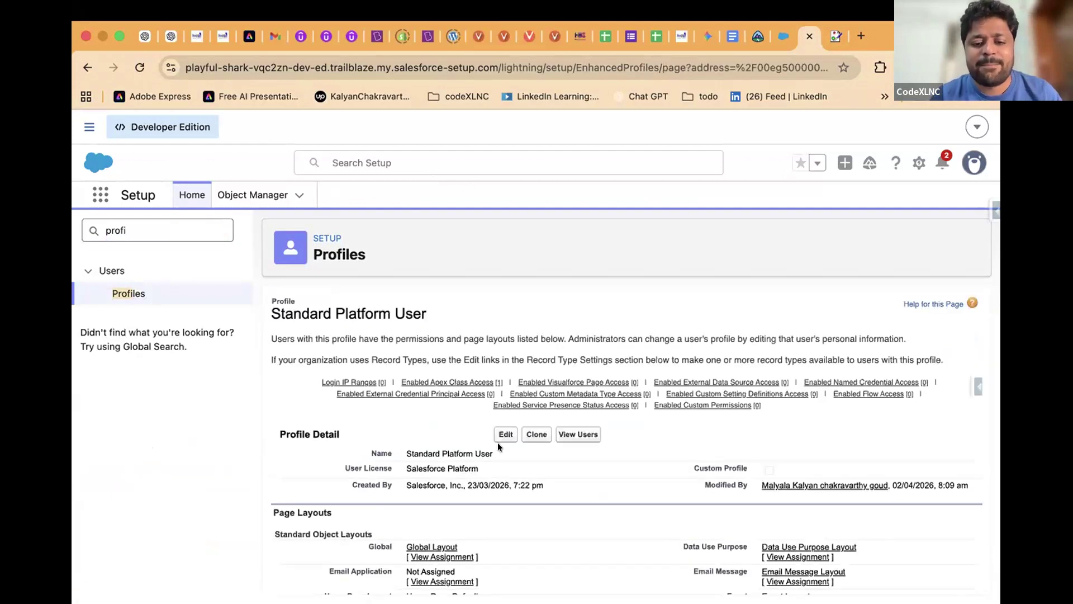
On the Standard Platform User profile, scroll to Standard Object Permissions and highlight the Accounts row
scroll(498, 445, down, 15)
scroll(498, 446, down, 15)
scroll(498, 446, down, 15)
scroll(498, 447, down, 15)
scroll(498, 447, up, 10)
scroll(498, 446, down, 1)
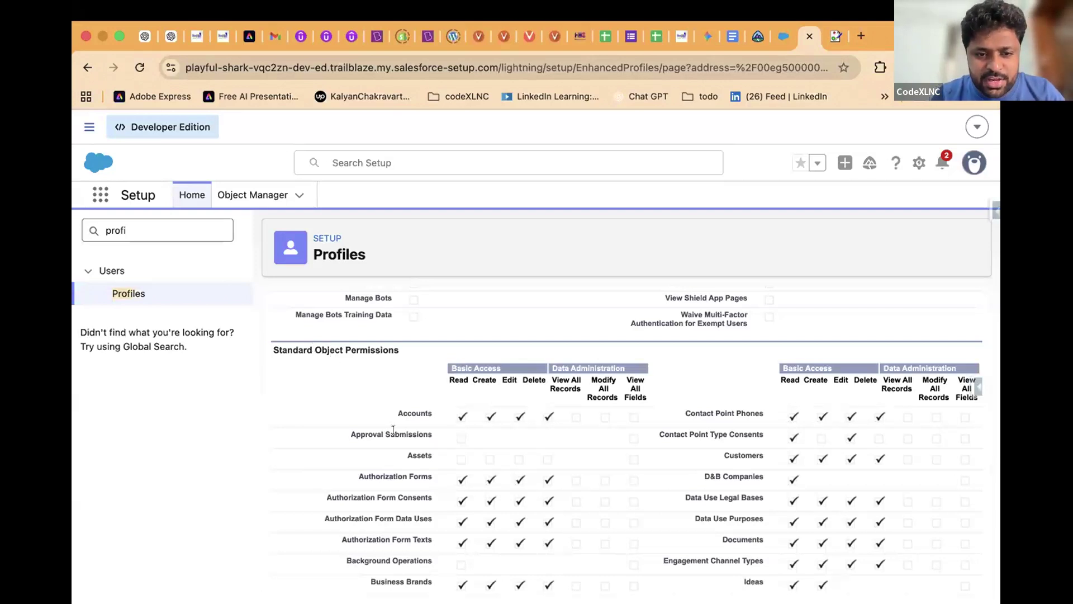
drag(394, 413, 434, 414)
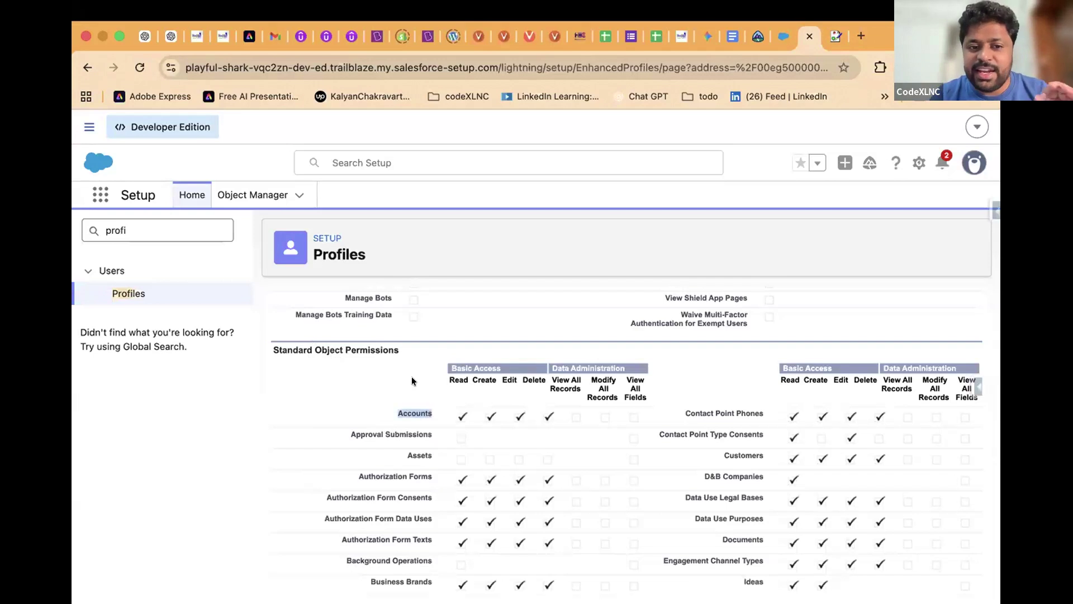
scroll(375, 364, down, 20)
scroll(376, 363, up, 20)
Compare Accounts (Read, Create, Edit, Delete) with custom objects like Students, which have no access
drag(269, 307, 448, 321)
scroll(461, 425, down, 10)
scroll(462, 441, down, 15)
scroll(462, 441, down, 15)
scroll(462, 441, down, 15)
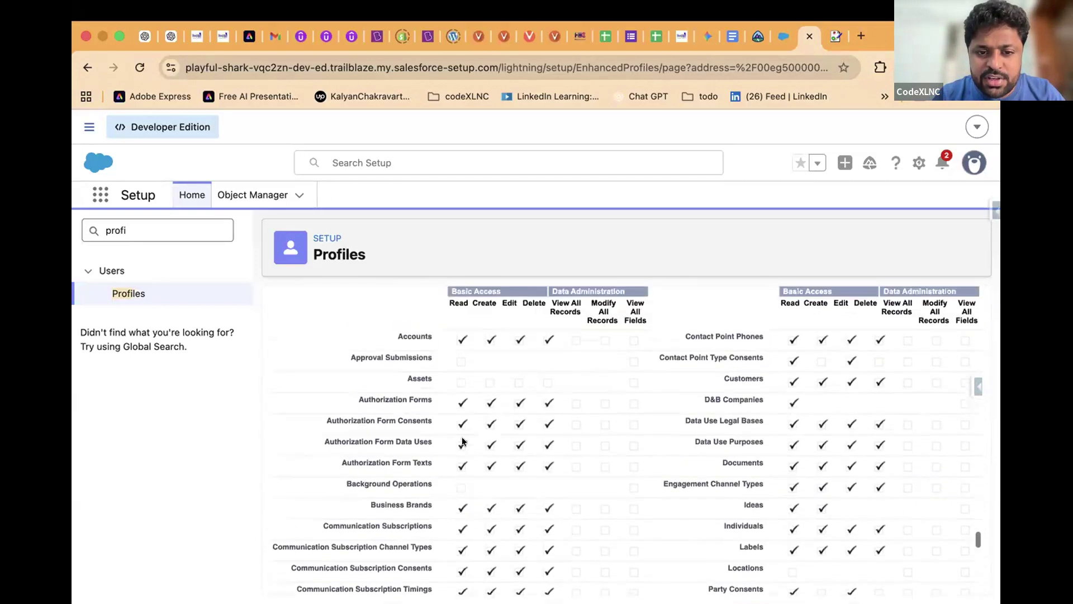
scroll(462, 402, up, 1)
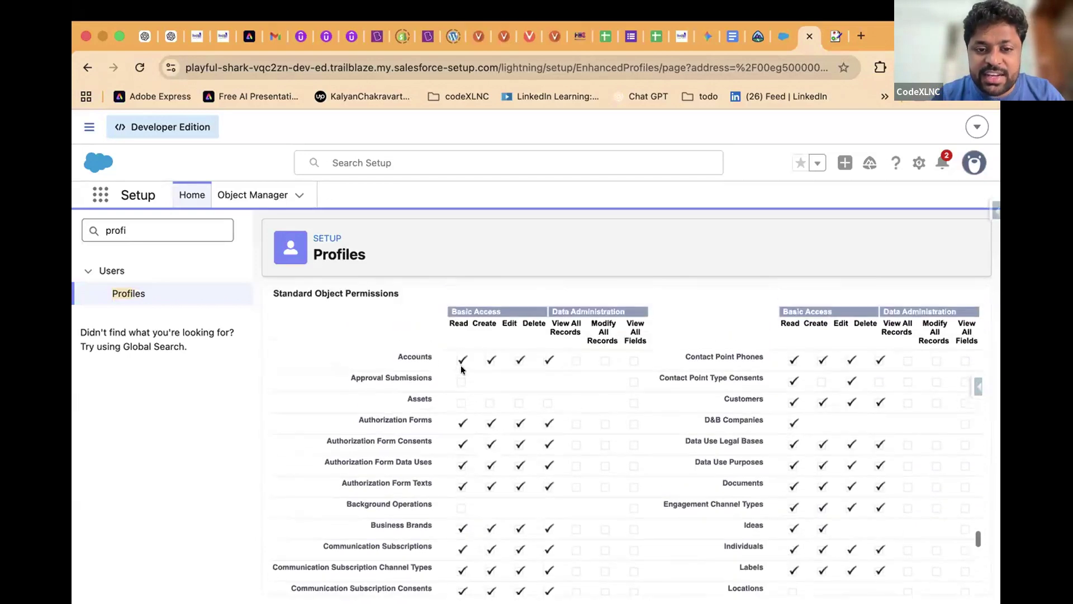
double_click(417, 356)
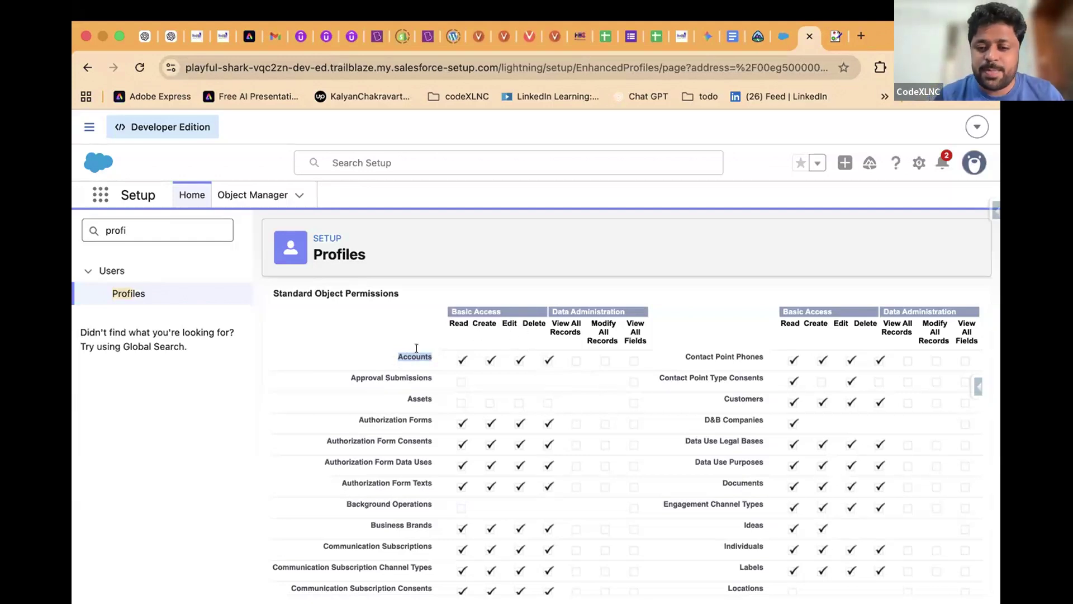
scroll(417, 348, down, 15)
scroll(368, 396, up, 3)
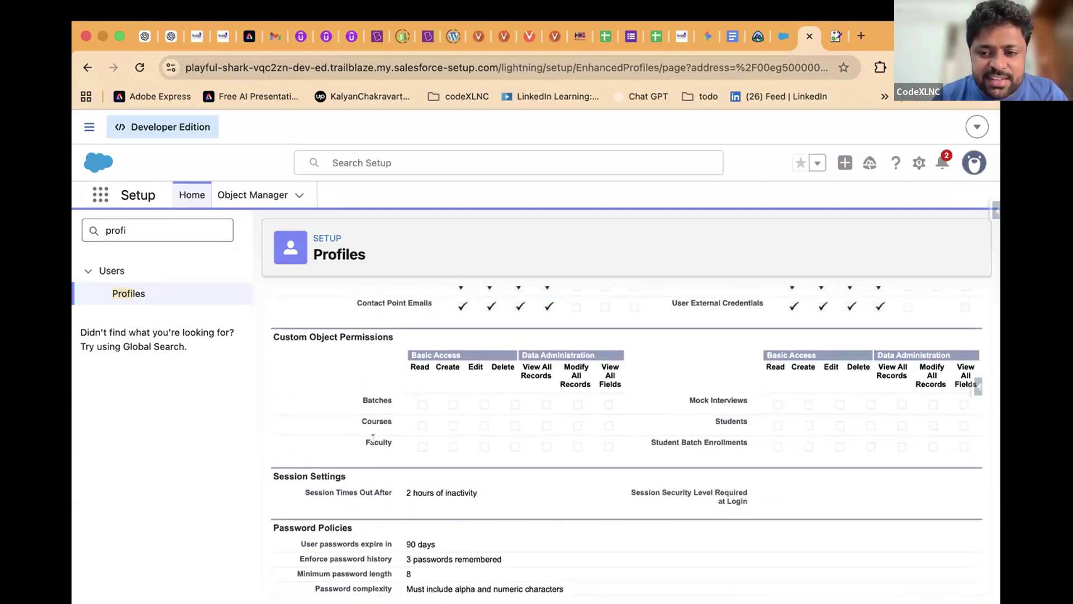
triple_click(693, 440)
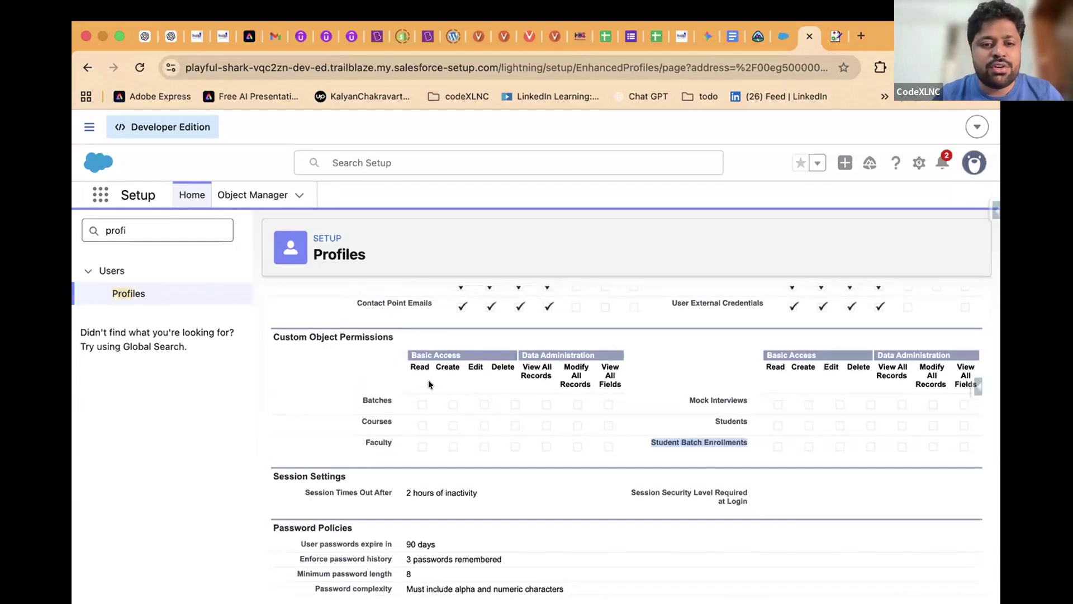
scroll(428, 384, down, 15)
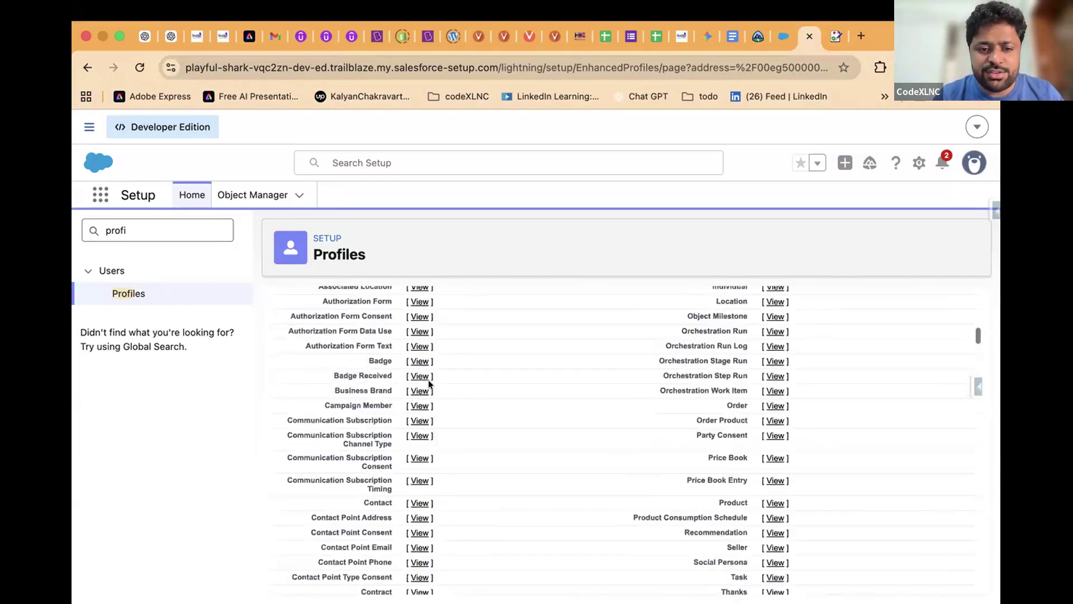
scroll(428, 380, up, 15)
double_click(294, 313)
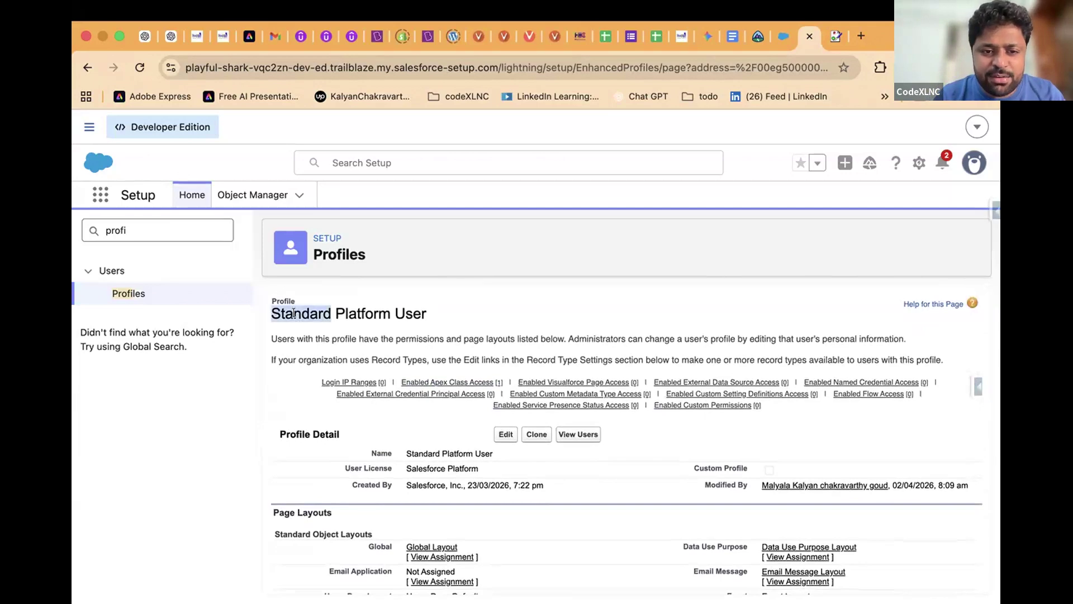
triple_click(293, 313)
scroll(452, 429, down, 15)
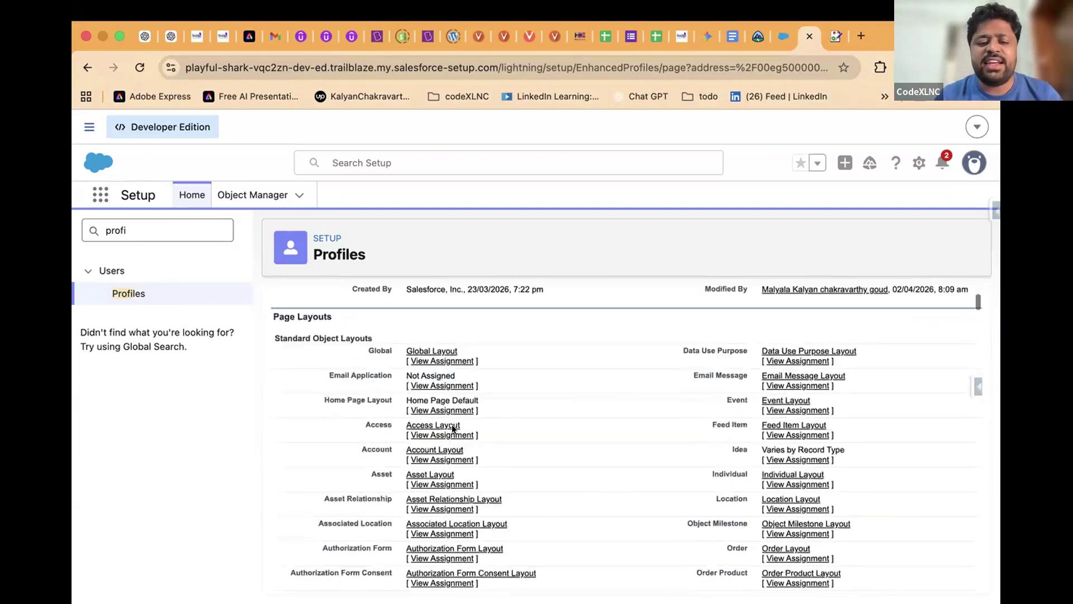
scroll(452, 429, down, 20)
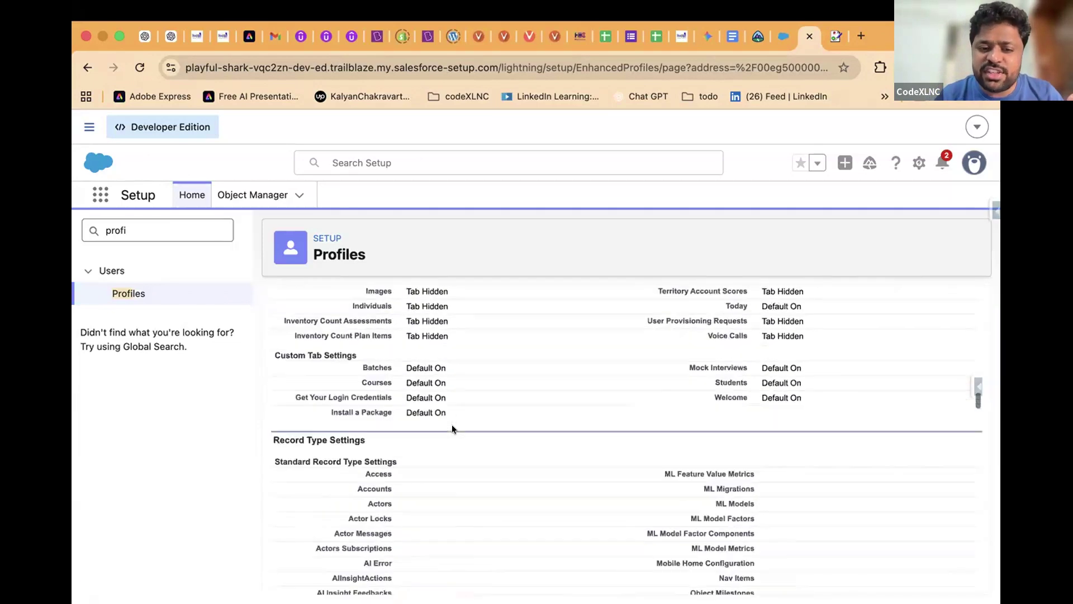
scroll(452, 428, down, 20)
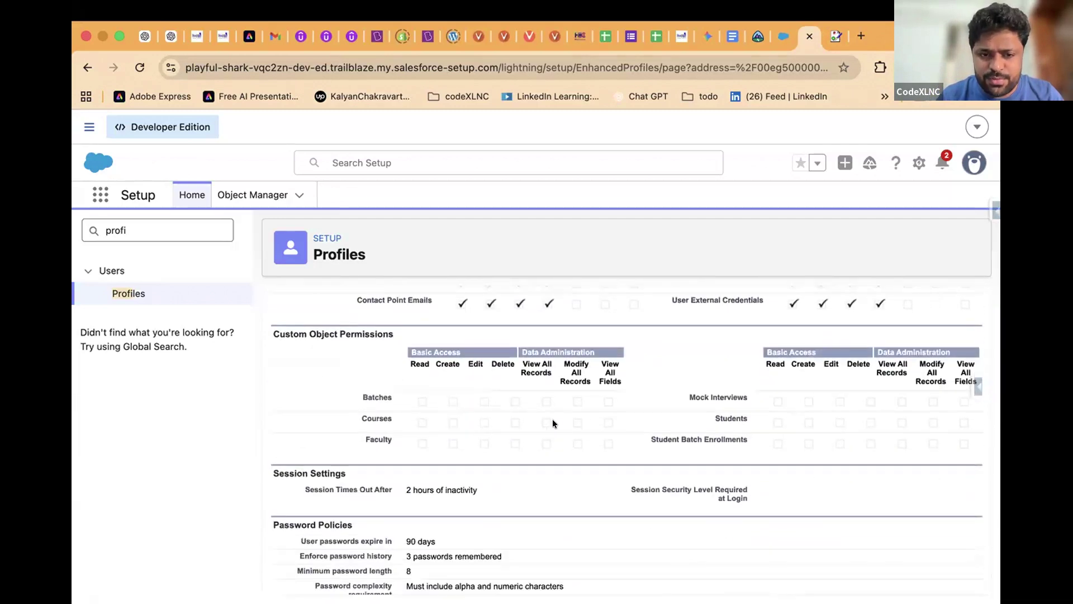
drag(405, 358, 614, 459)
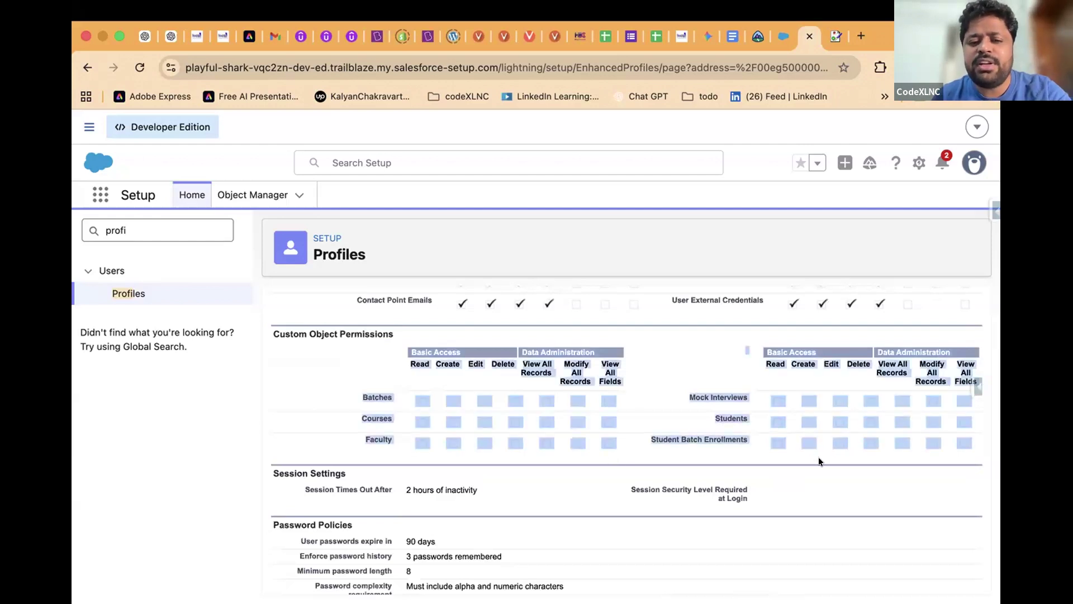
scroll(818, 457, down, 10)
scroll(818, 458, up, 10)
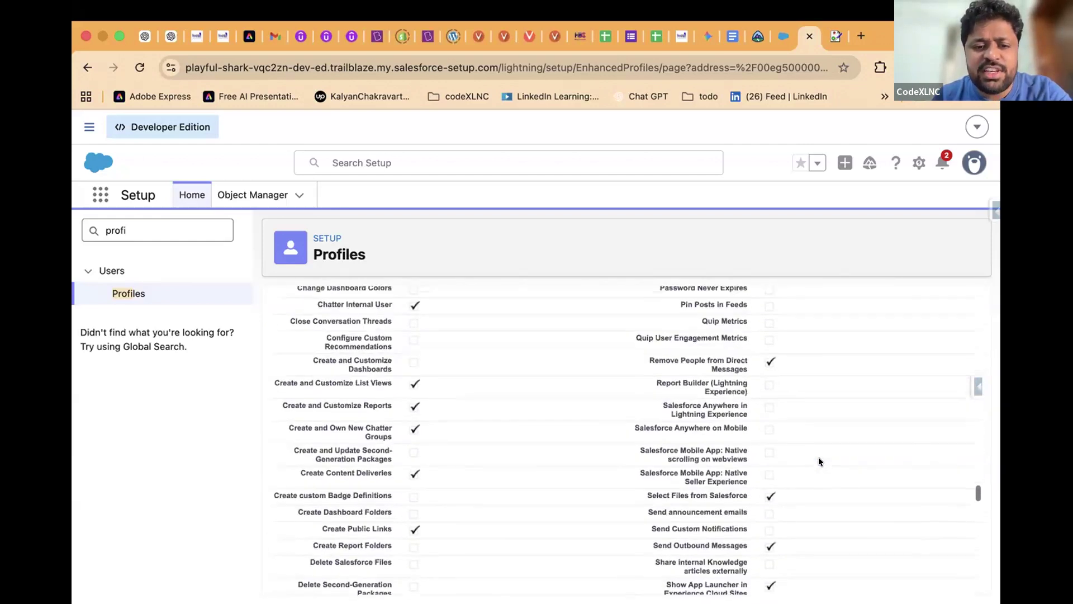
scroll(818, 461, down, 15)
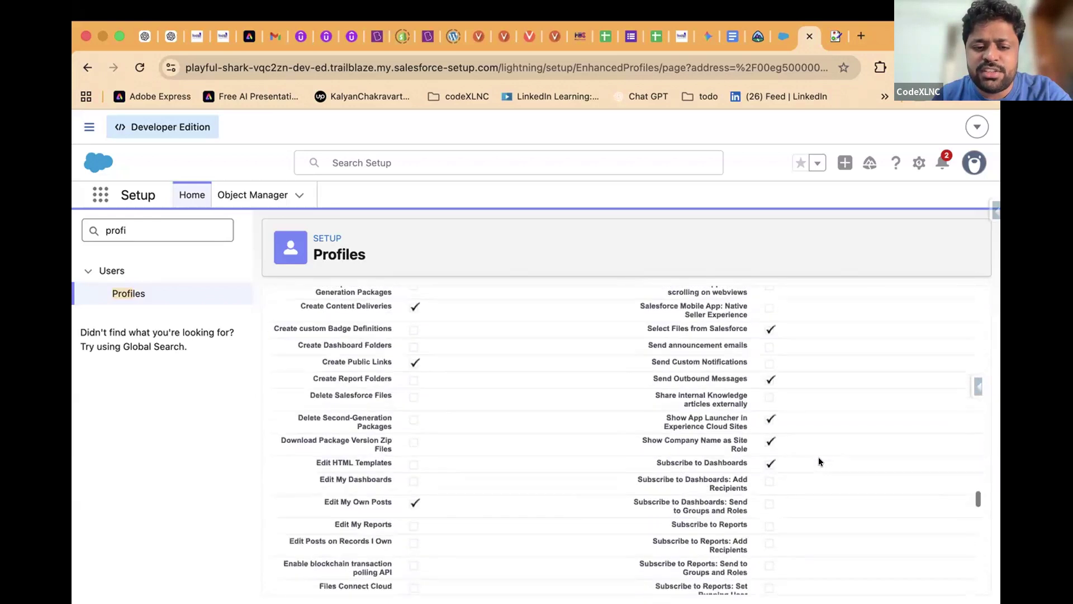
scroll(818, 461, up, 15)
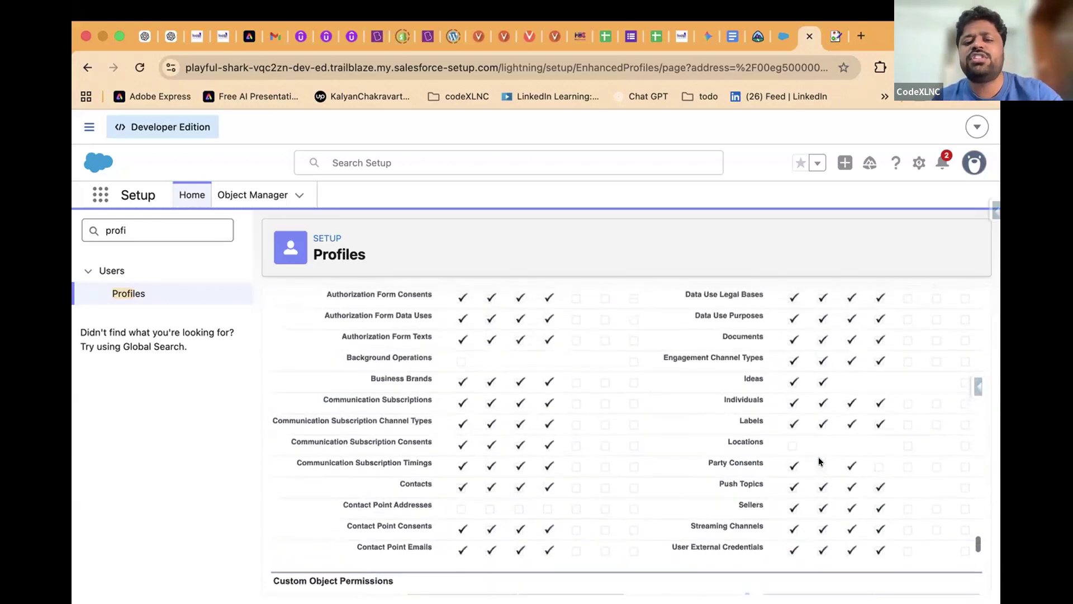
drag(450, 389, 516, 443)
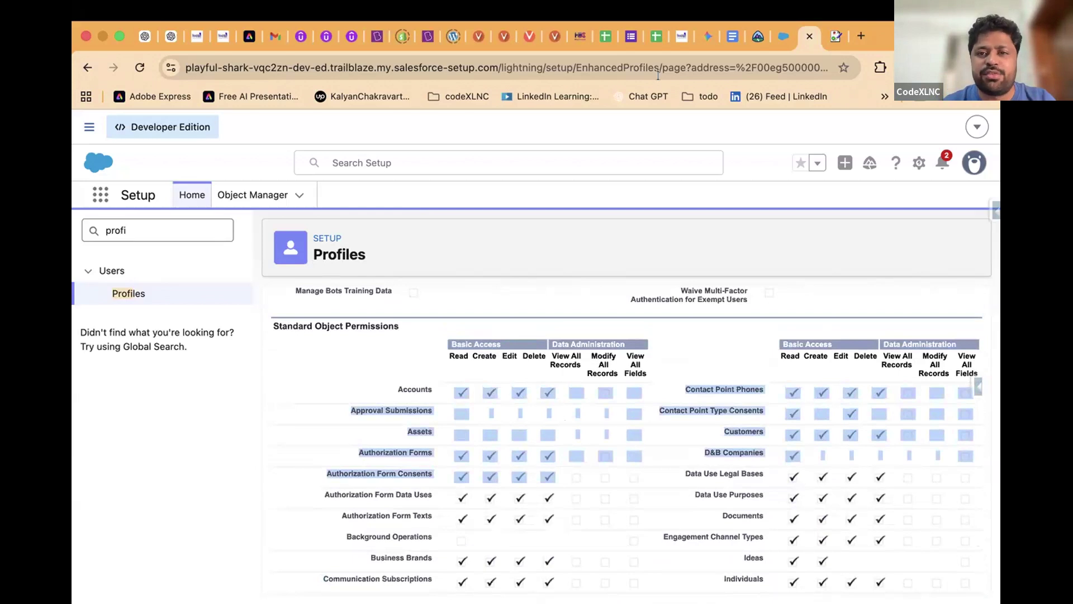
Duplicate the Standard Platform User tab, then take the original tab back to the full Profiles list
right_click(799, 42)
click(835, 147)
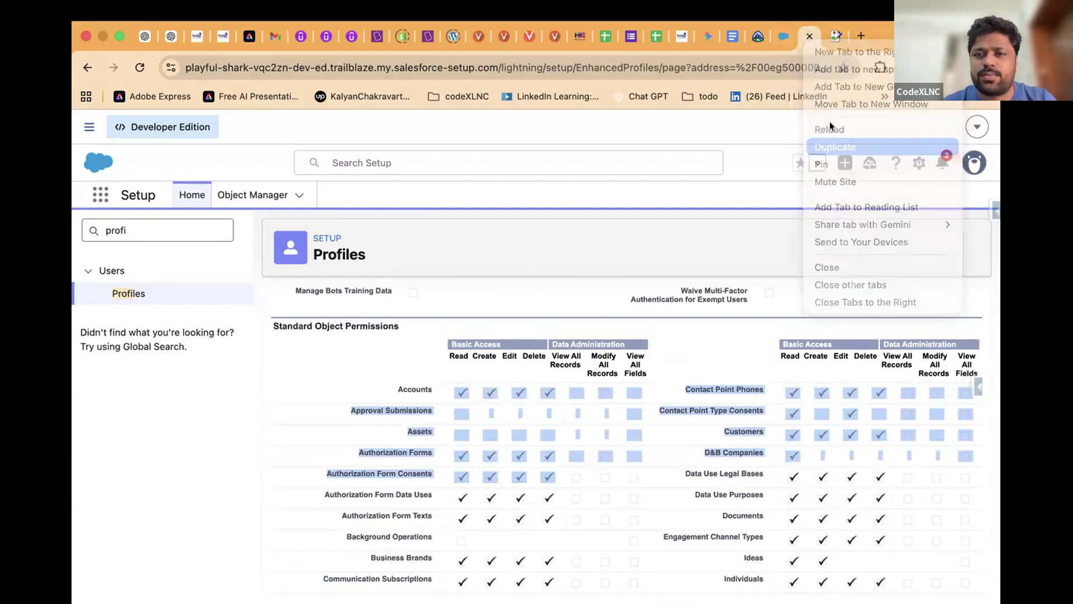
click(785, 35)
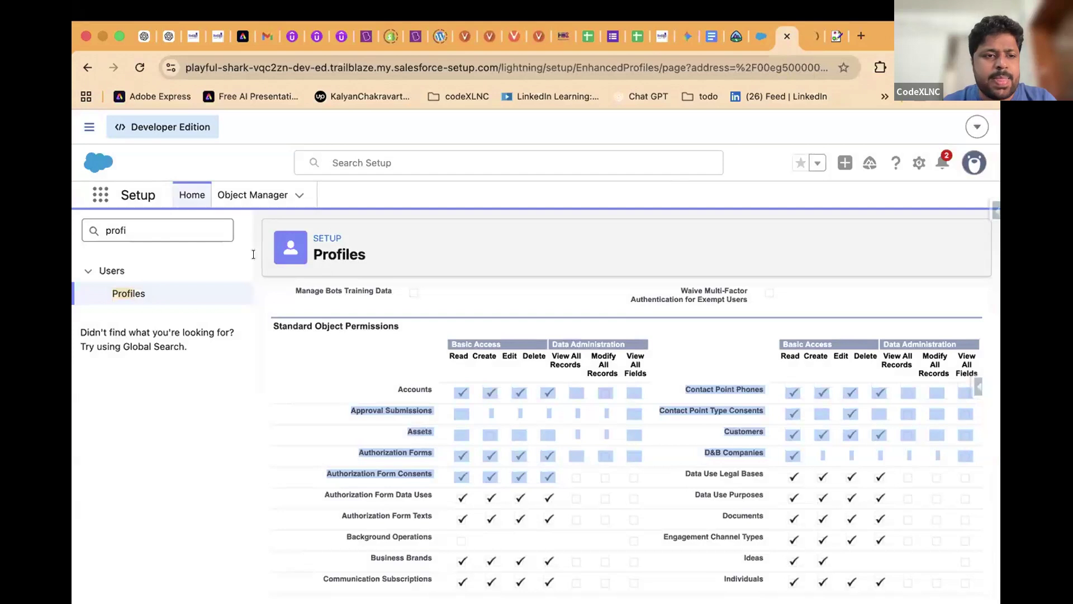
click(87, 67)
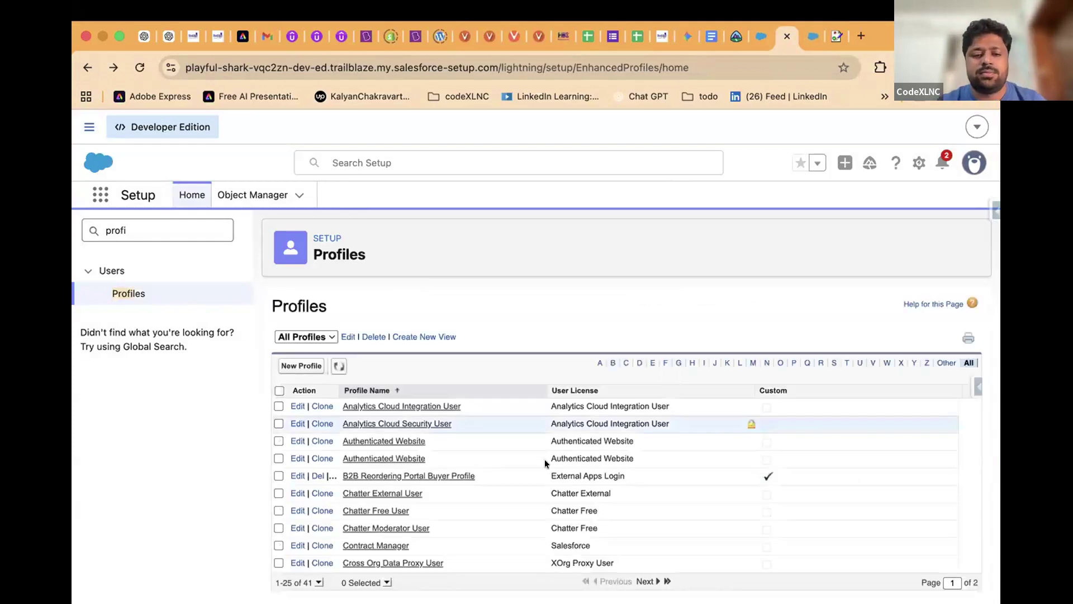
Filter the Profiles list to names starting with S and open System Administrator
scroll(545, 458, down, 5)
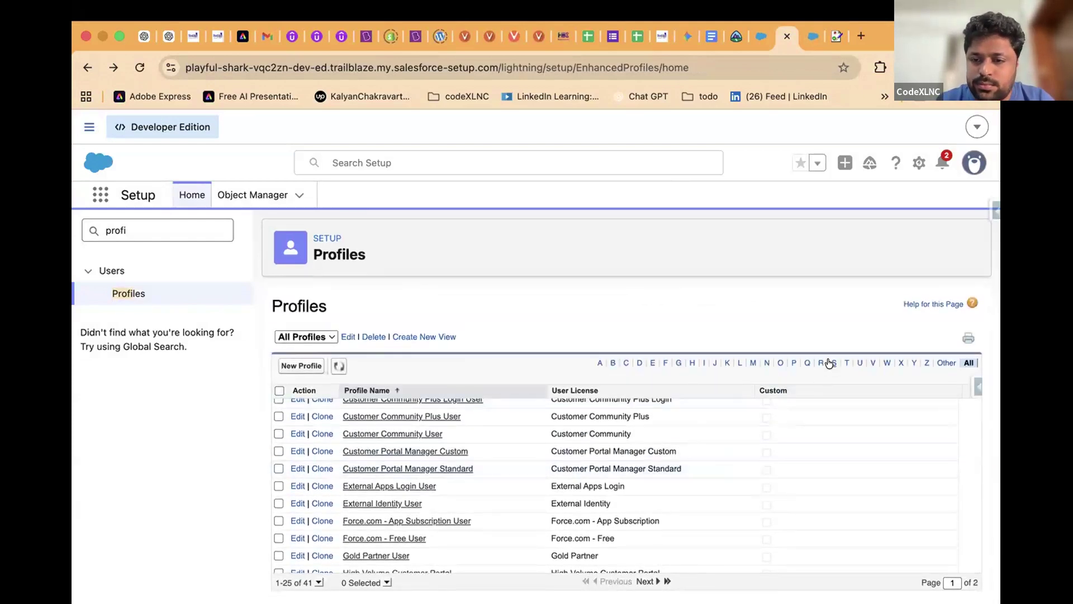
click(830, 363)
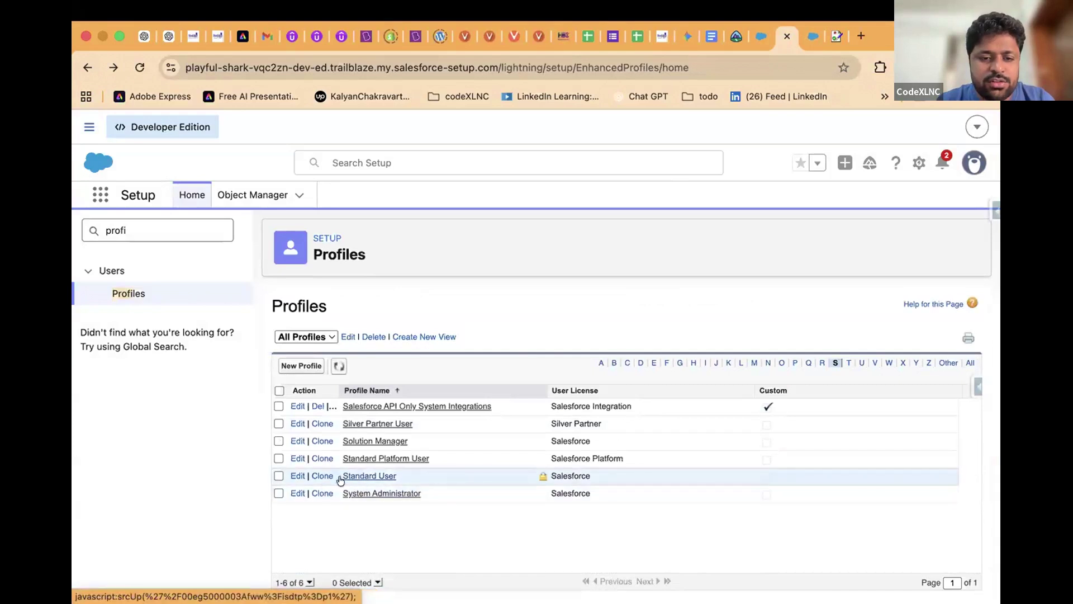
click(364, 493)
Review System Administrator's Standard Object Permissions, then return to the Standard Platform User tab
scroll(393, 450, down, 2)
scroll(394, 454, down, 20)
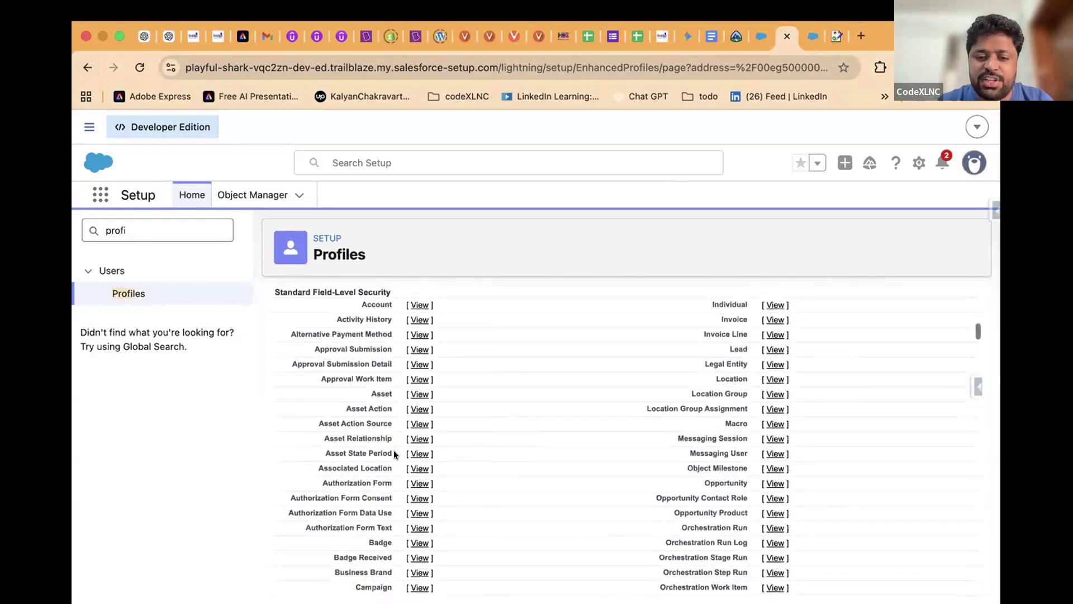
scroll(394, 454, down, 20)
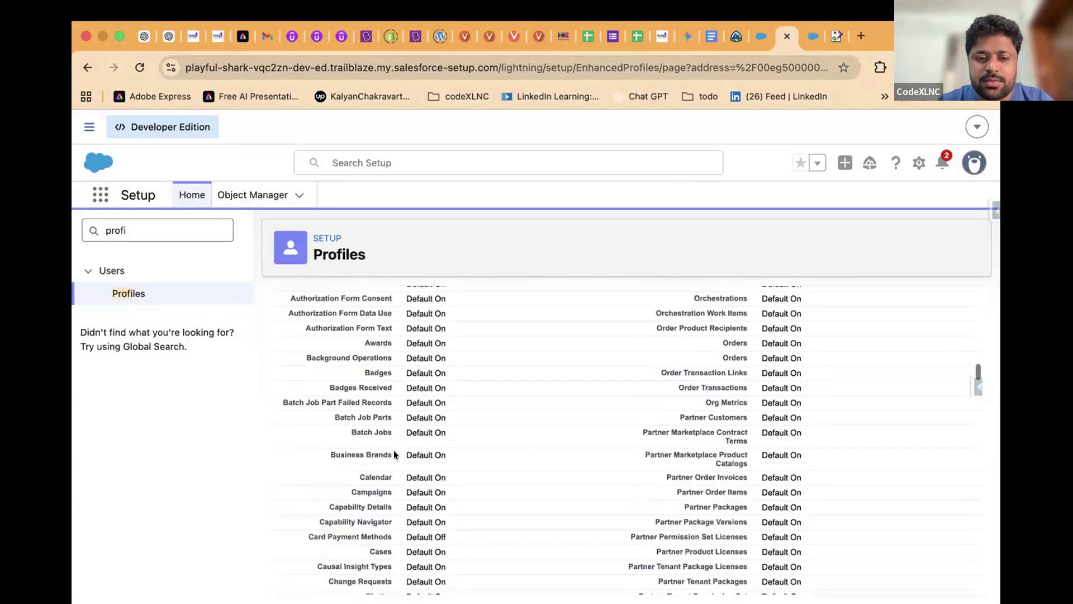
scroll(393, 454, down, 20)
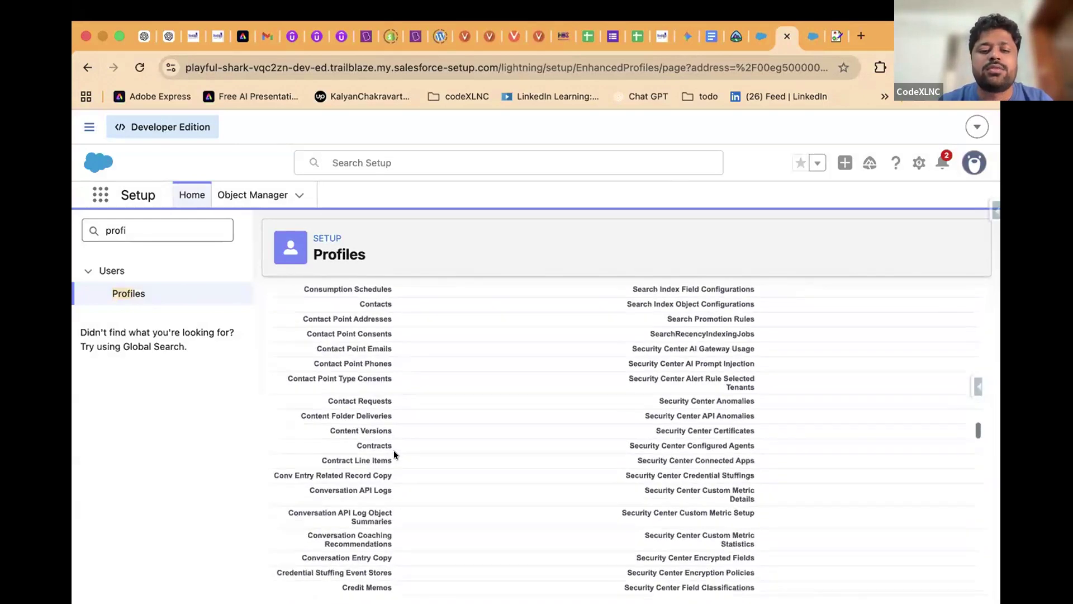
scroll(394, 455, down, 20)
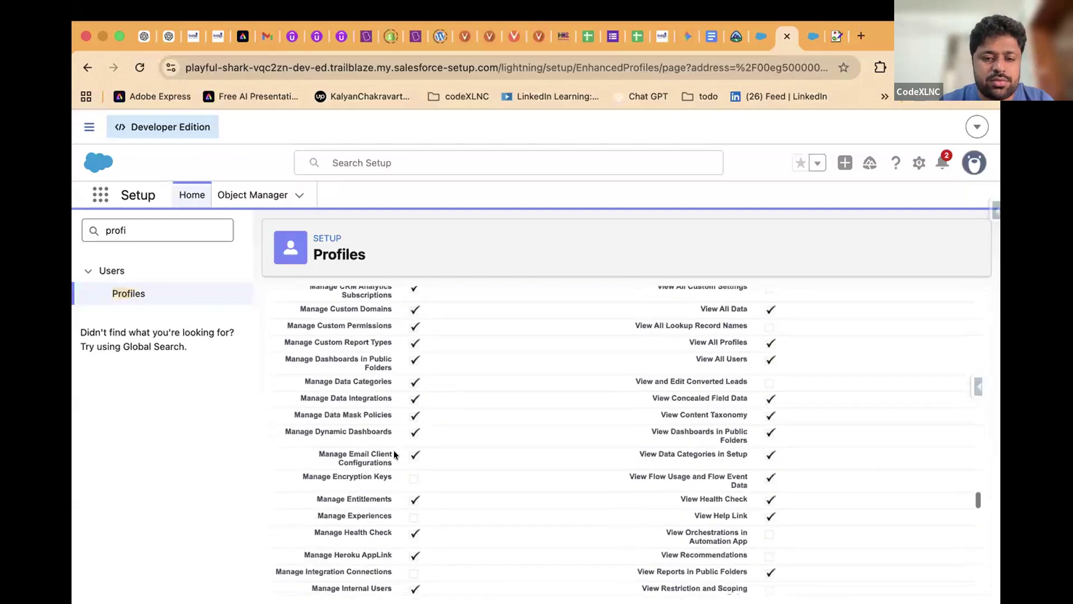
scroll(393, 450, down, 8)
scroll(402, 461, up, 15)
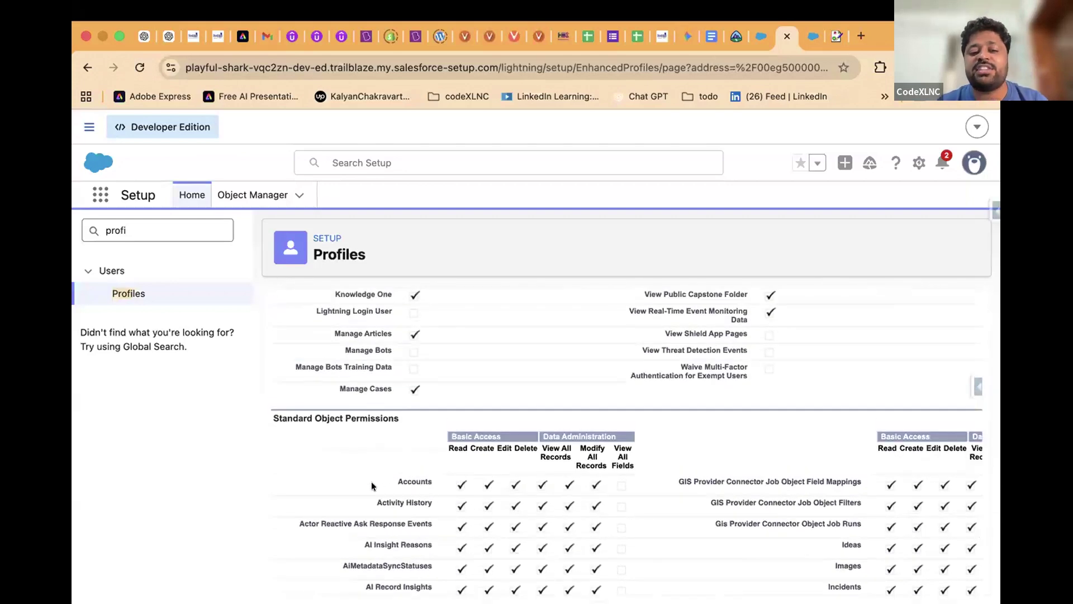
scroll(484, 498, right, 2)
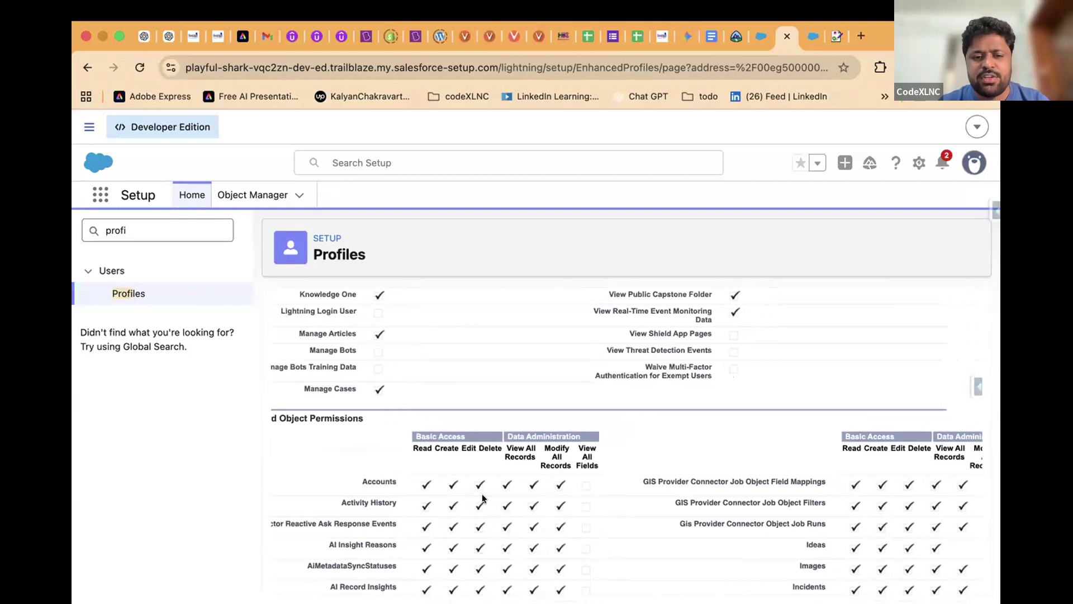
scroll(484, 497, left, 2)
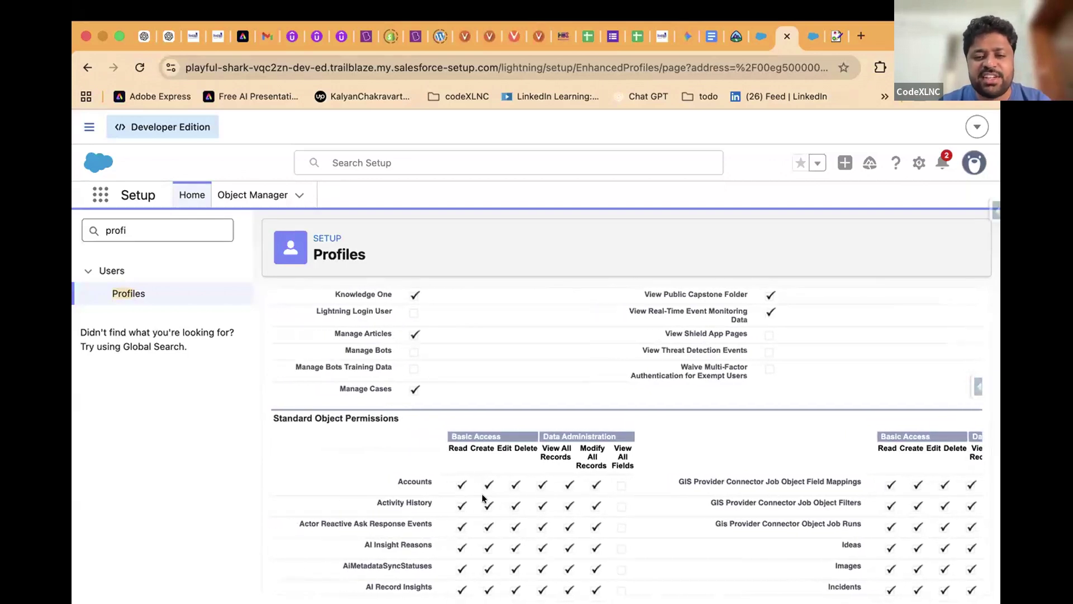
scroll(483, 497, down, 3)
drag(390, 408, 582, 566)
scroll(580, 555, down, 5)
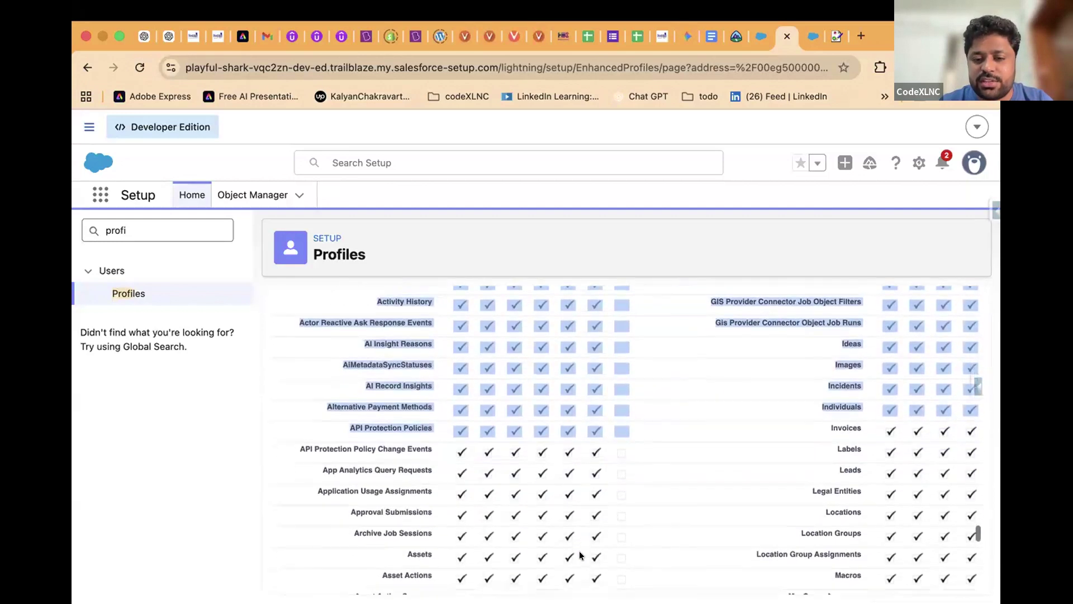
click(592, 546)
scroll(591, 546, up, 5)
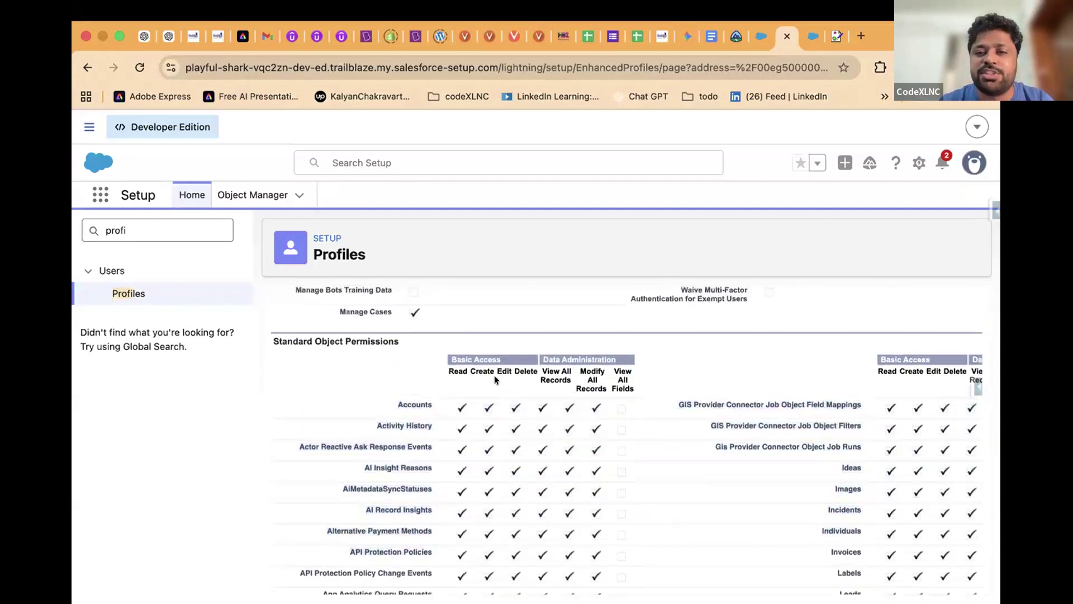
click(809, 34)
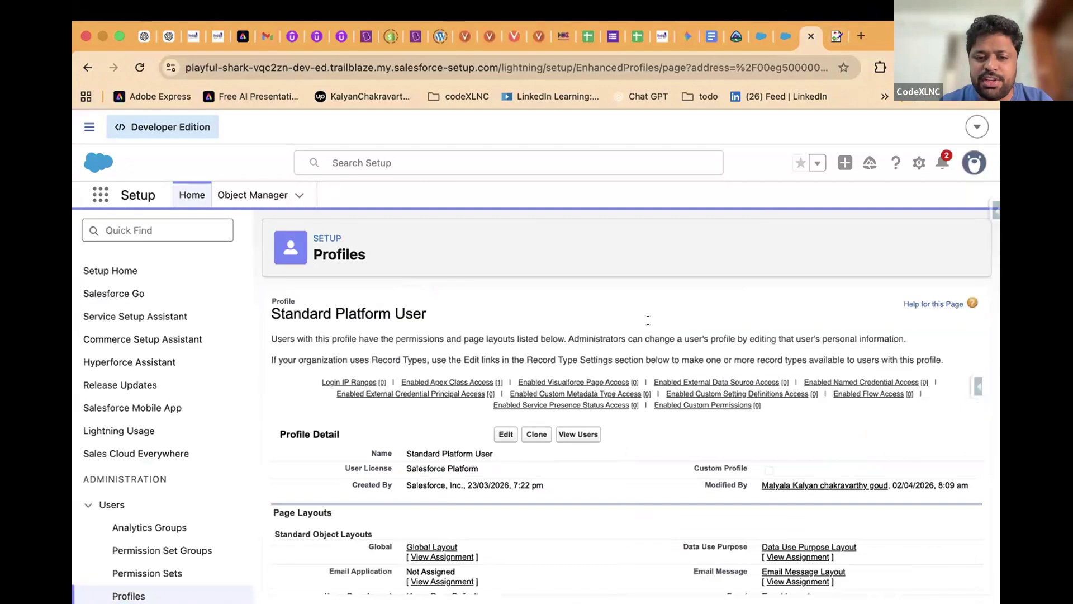
Scroll through the Standard Platform User profile's object permission tables
scroll(614, 340, down, 15)
scroll(613, 345, down, 10)
scroll(614, 341, down, 20)
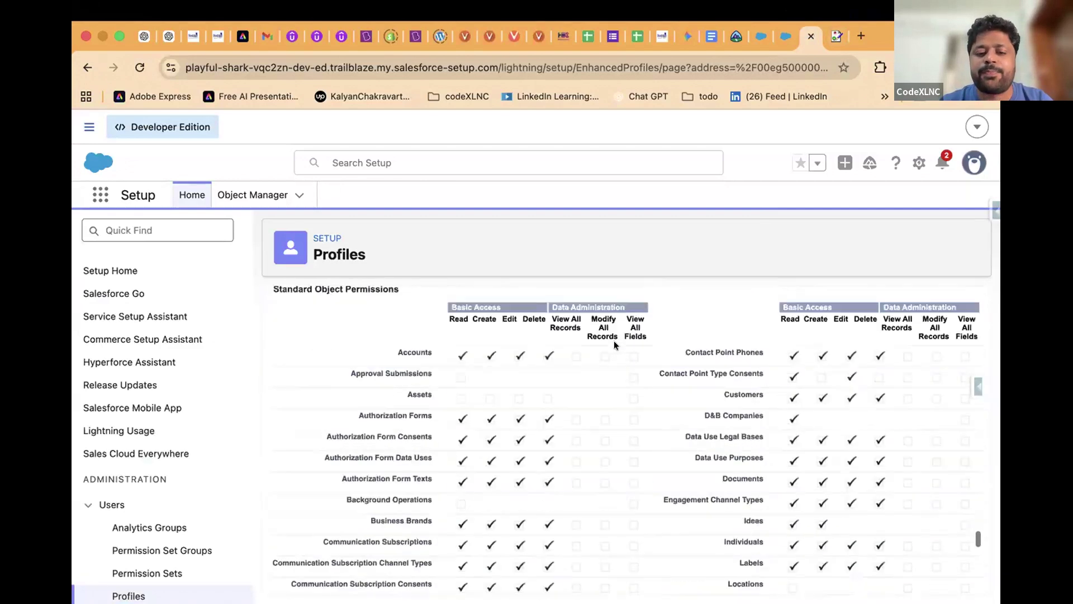
scroll(614, 344, up, 20)
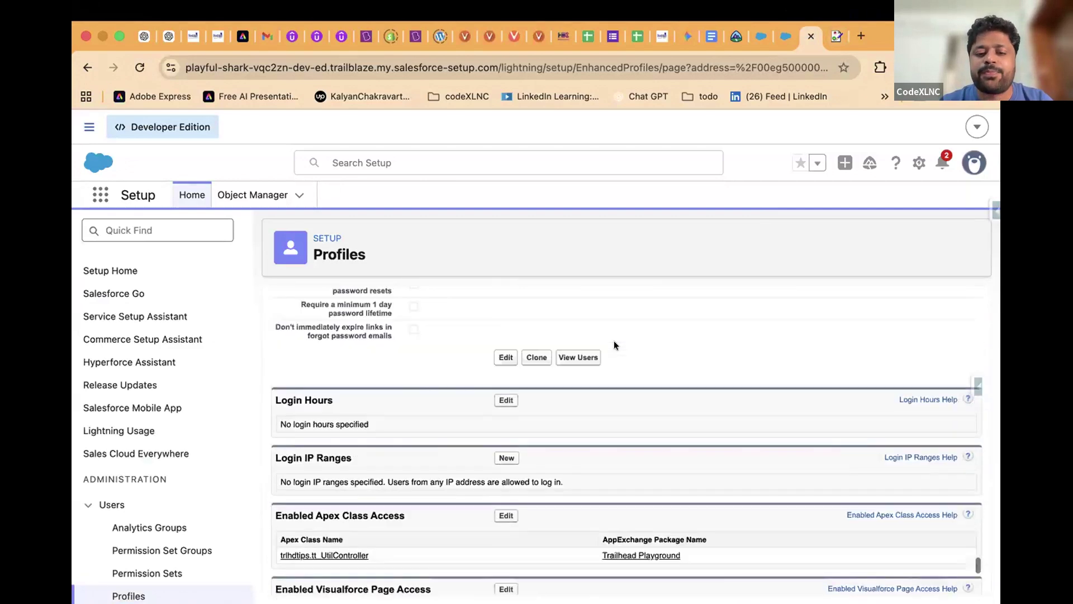
scroll(614, 342, down, 3)
scroll(620, 340, up, 1)
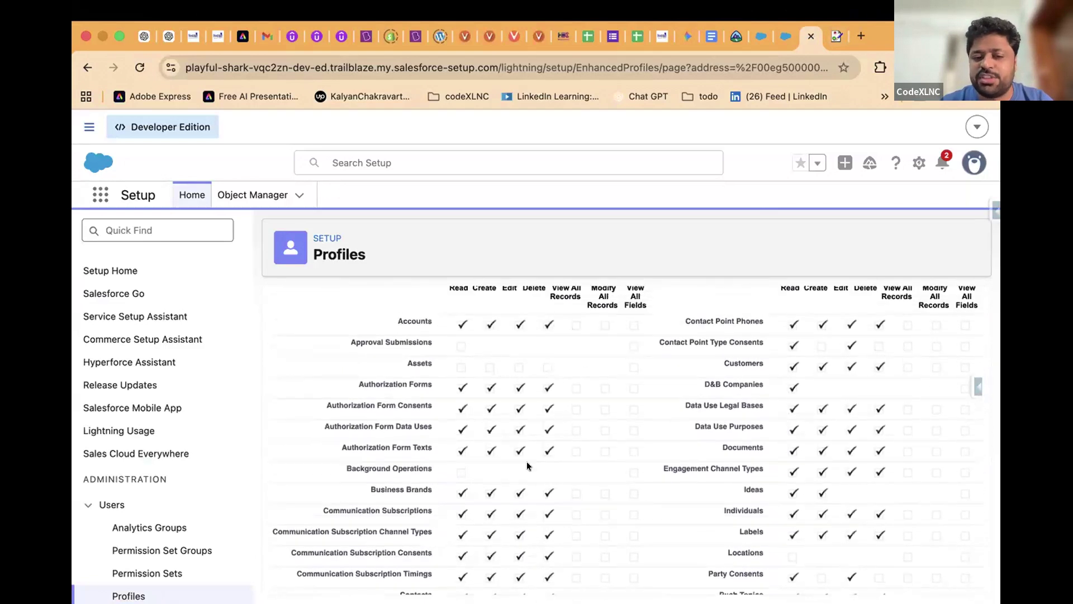
On the System Administrator tab, point out Accounts and highlight Batches, Courses and Faculty permissions
click(782, 36)
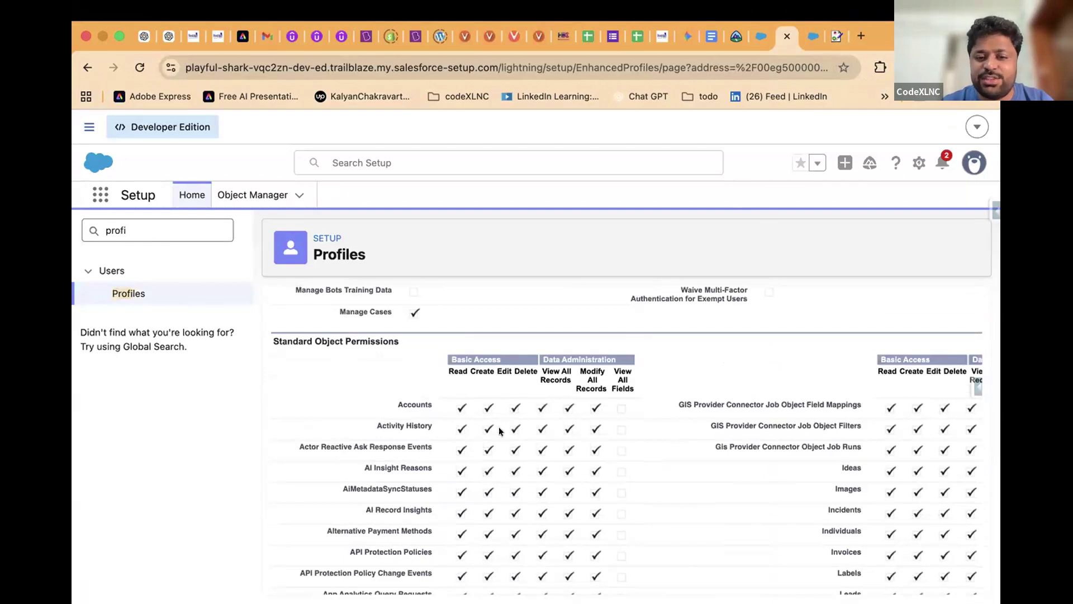
scroll(430, 405, down, 1)
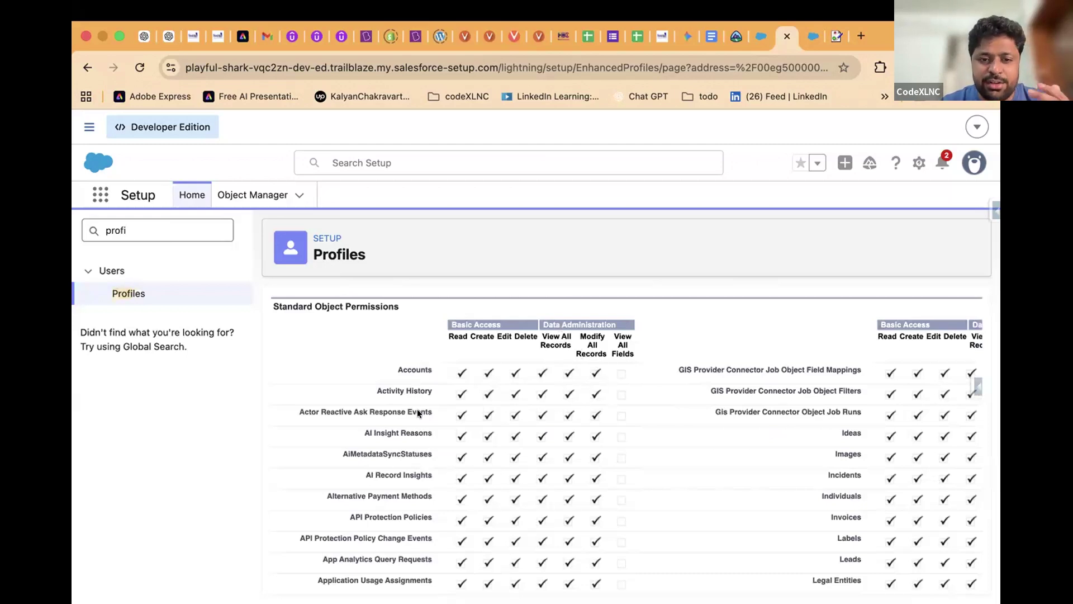
double_click(405, 368)
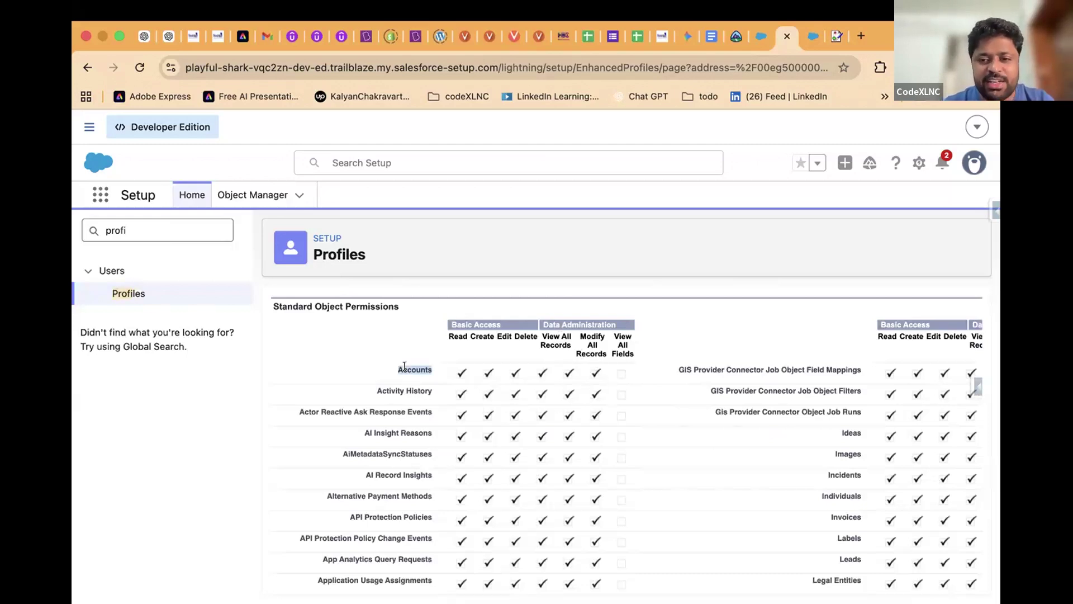
scroll(565, 414, down, 5)
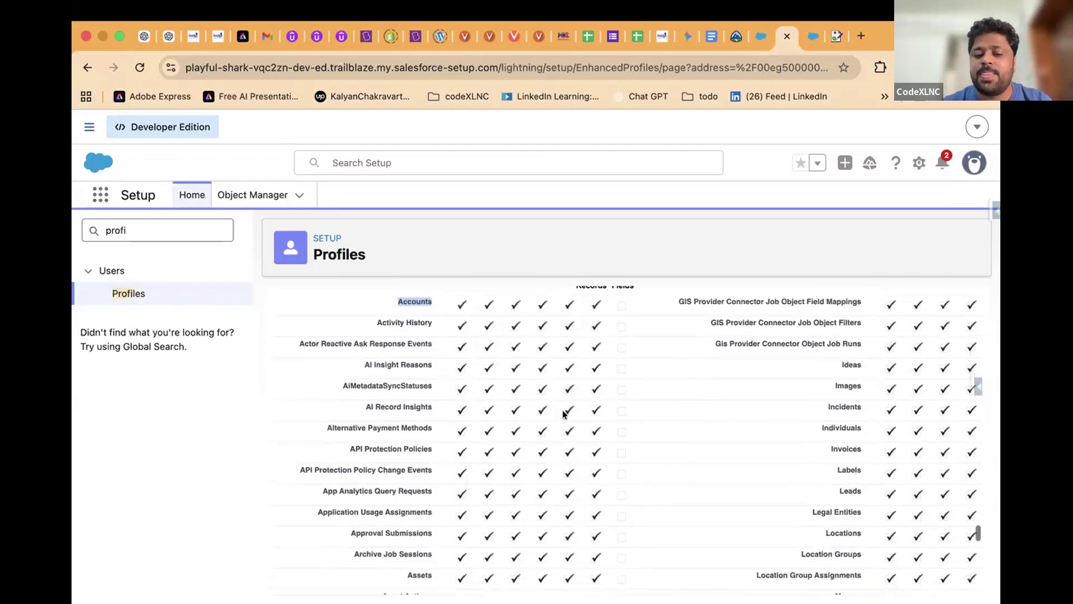
scroll(563, 414, down, 5)
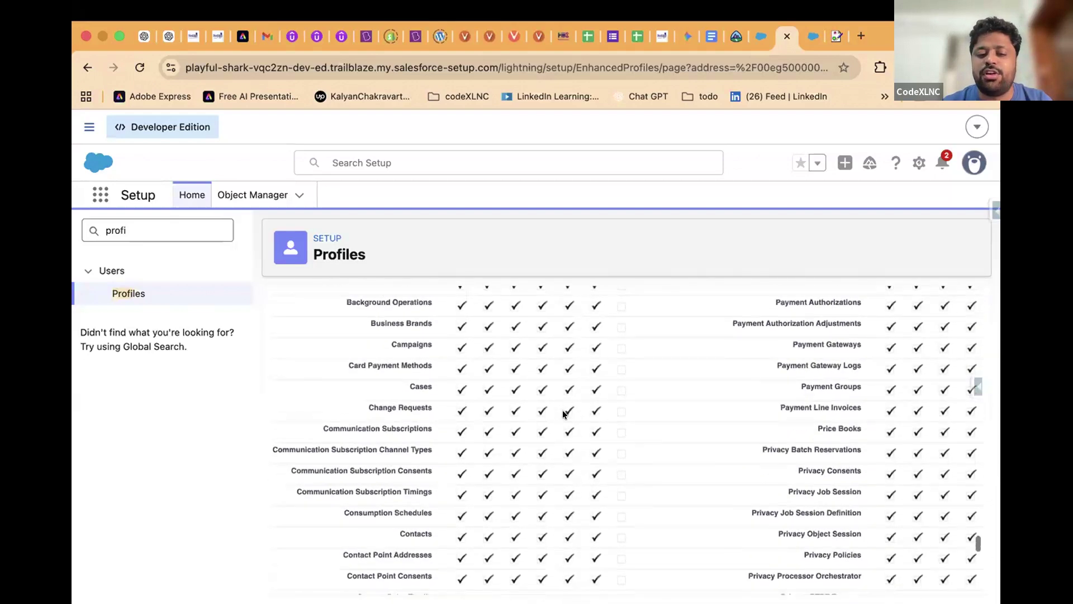
scroll(564, 413, down, 10)
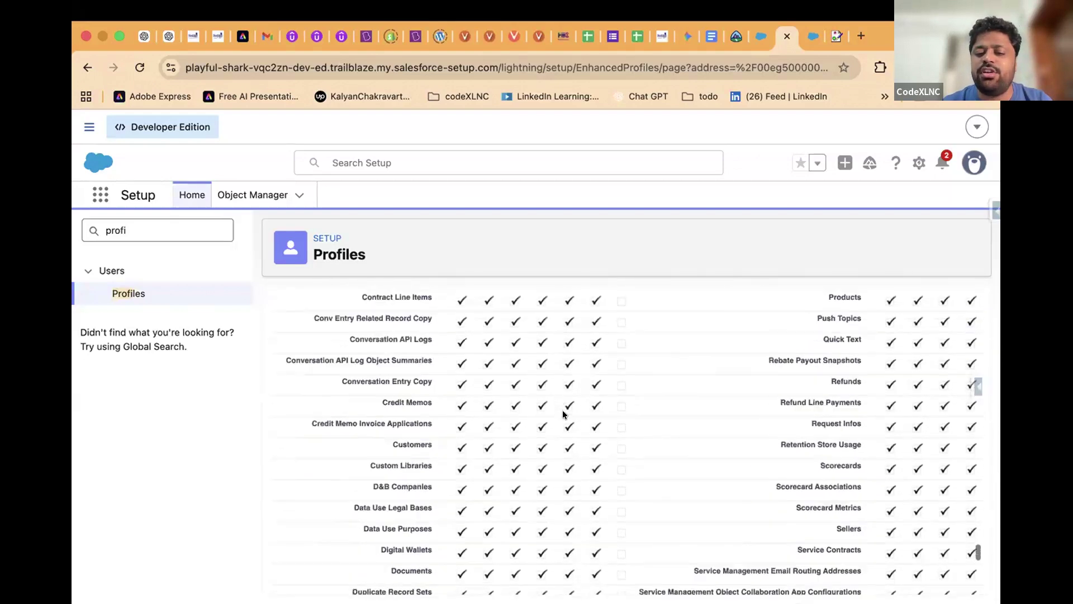
drag(358, 412, 519, 498)
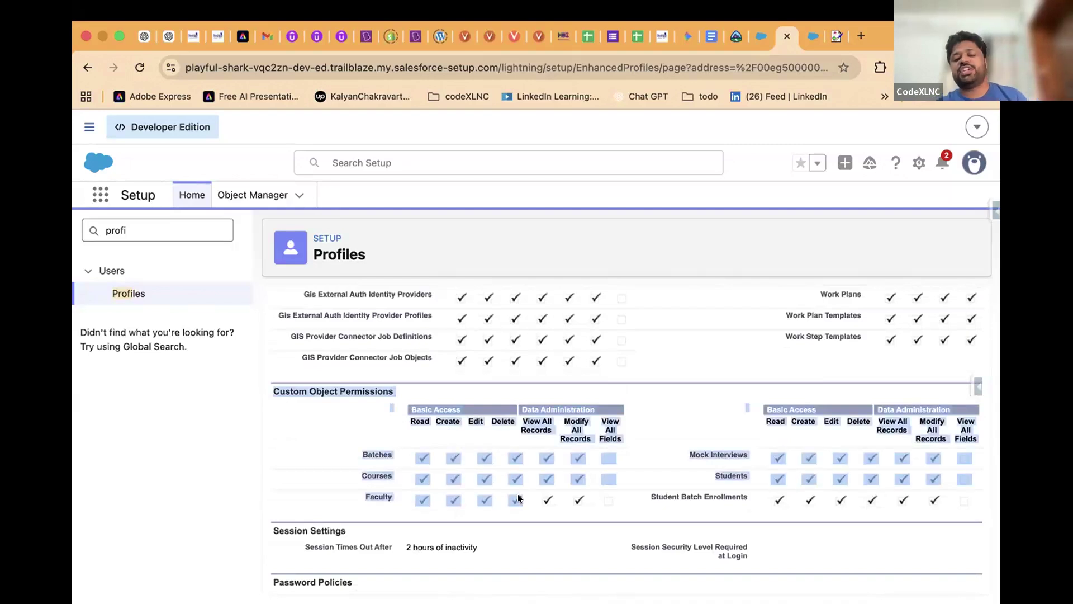
Clear the text highlighting on the System Administrator object permissions
click(600, 505)
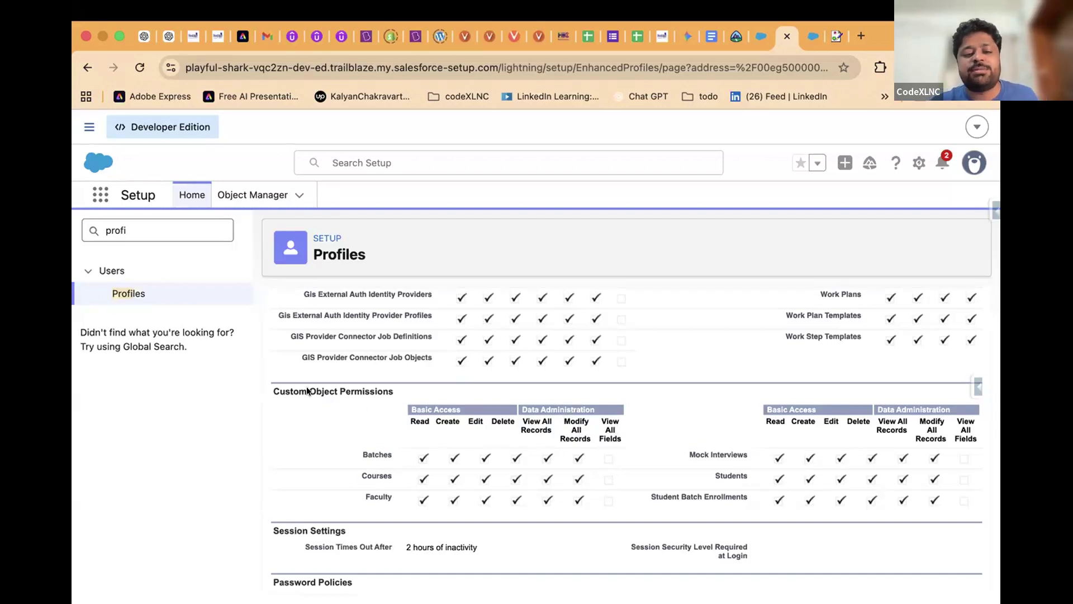
click(811, 34)
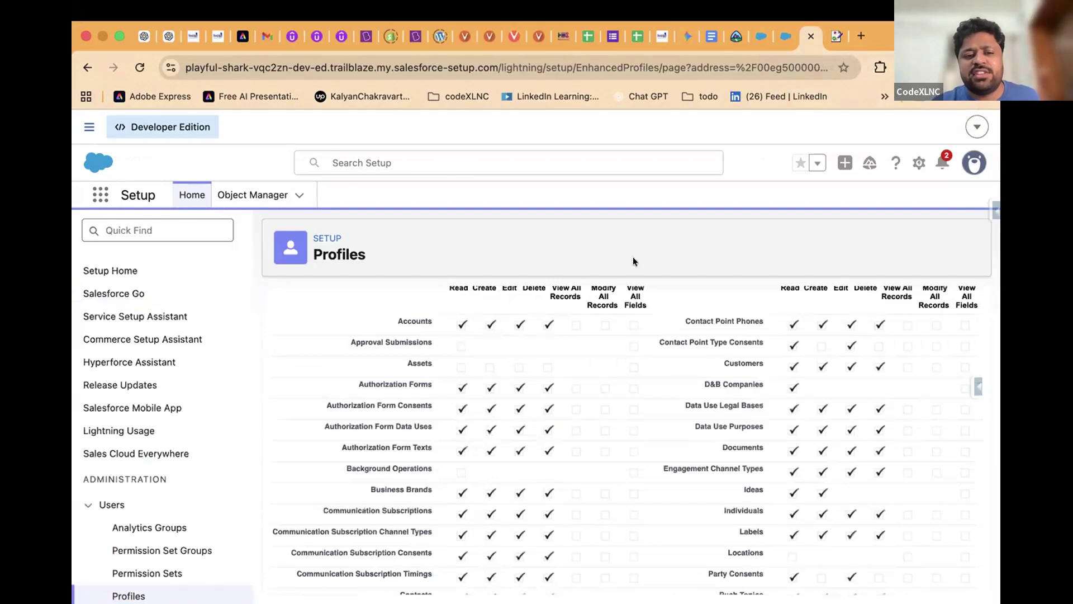
scroll(486, 467, down, 10)
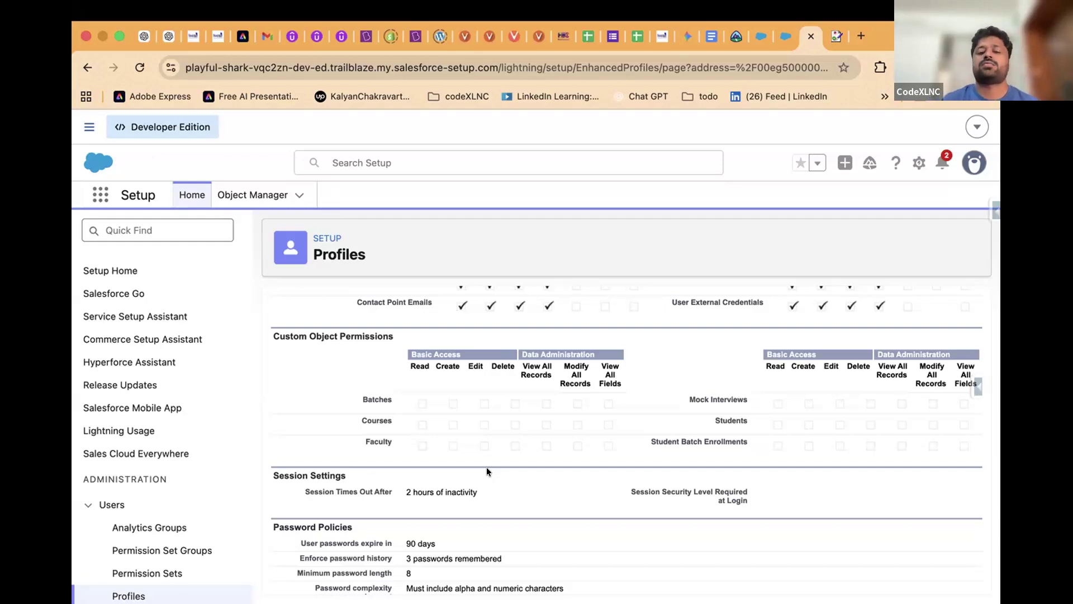
scroll(505, 406, up, 15)
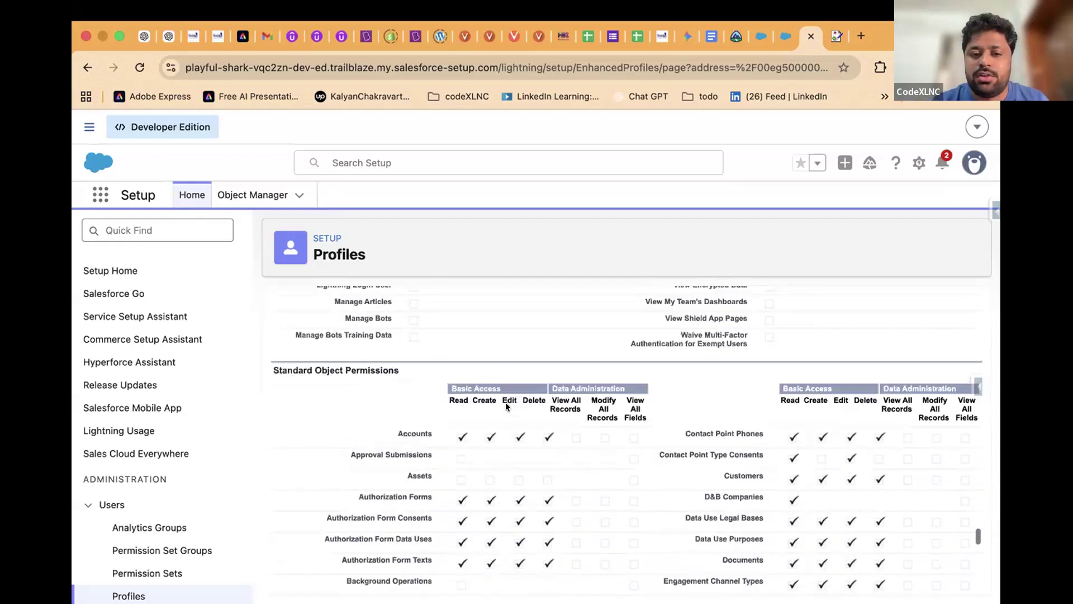
scroll(506, 406, down, 10)
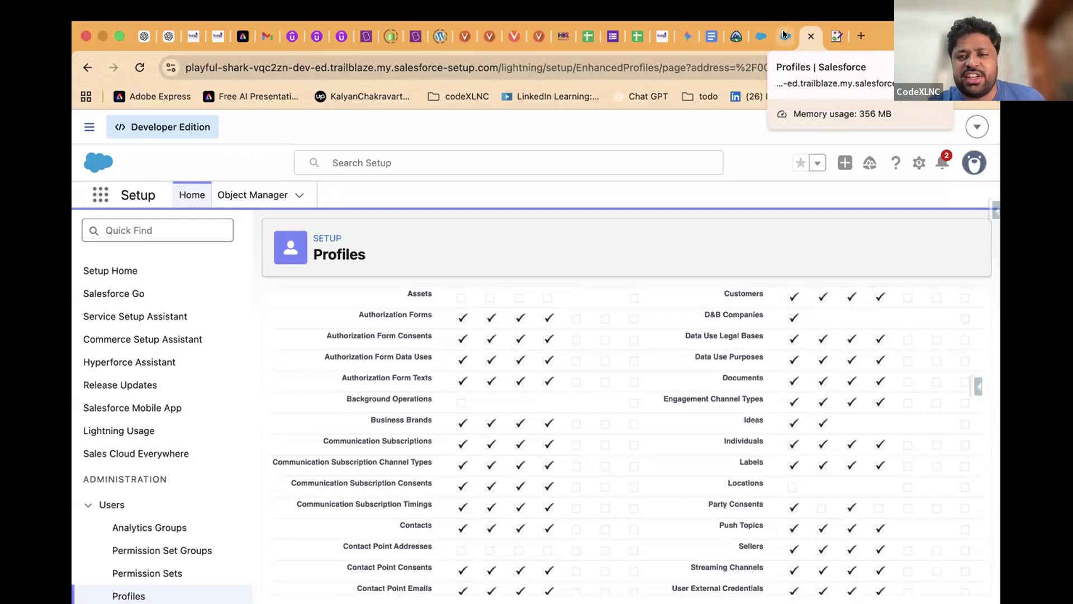
click(783, 33)
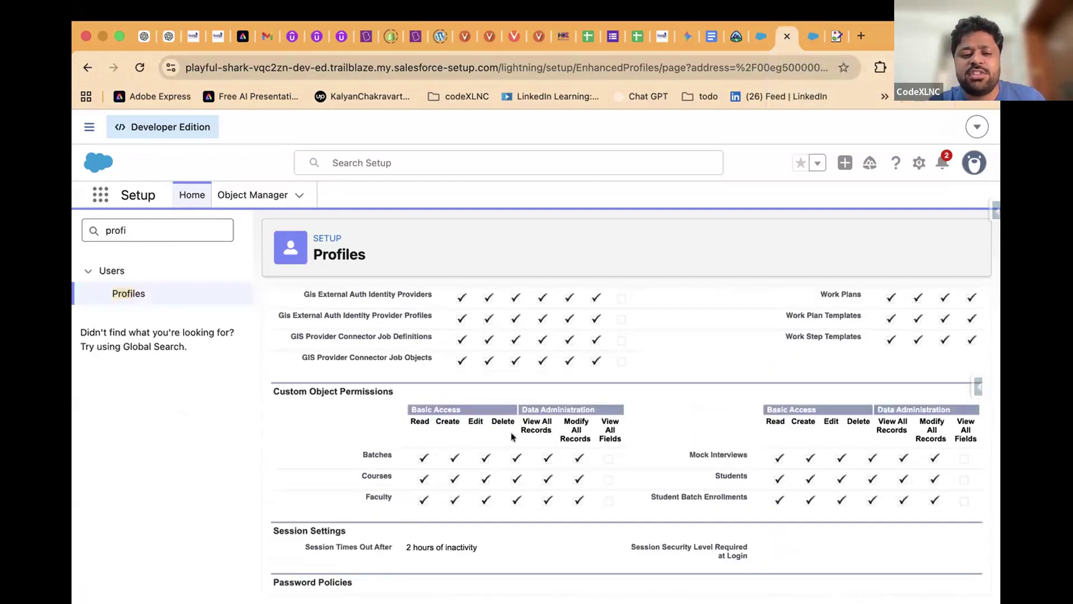
scroll(364, 442, up, 15)
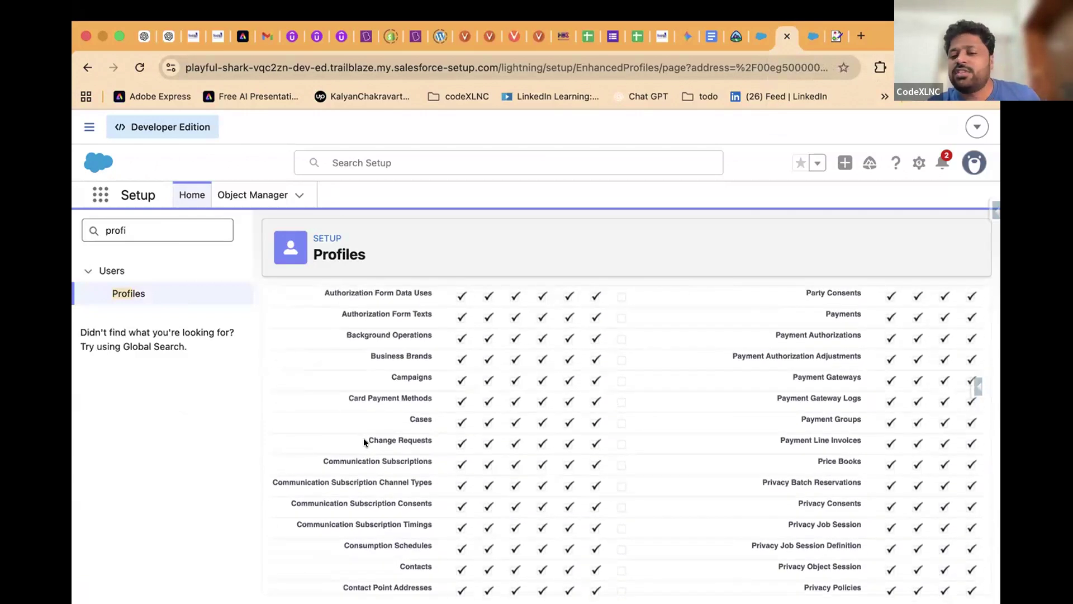
scroll(363, 438, down, 15)
scroll(285, 400, up, 5)
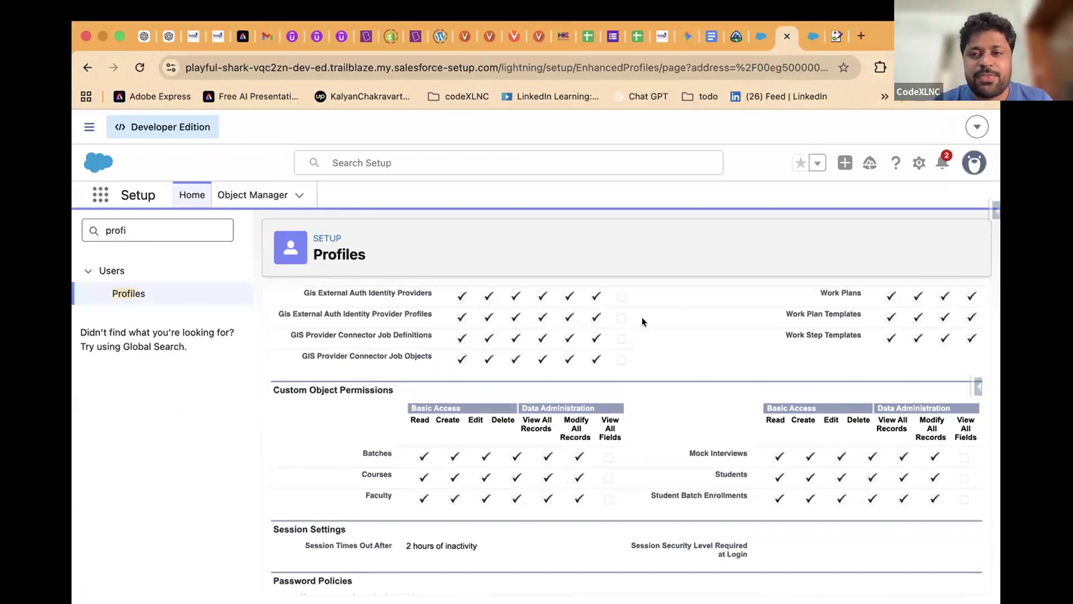
click(813, 36)
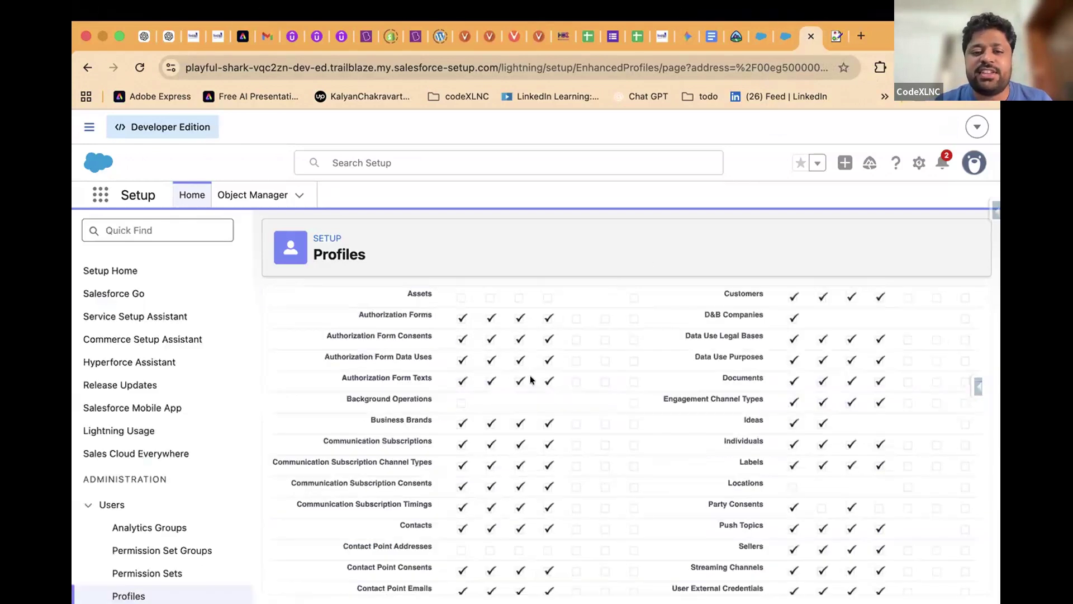
scroll(530, 374, up, 20)
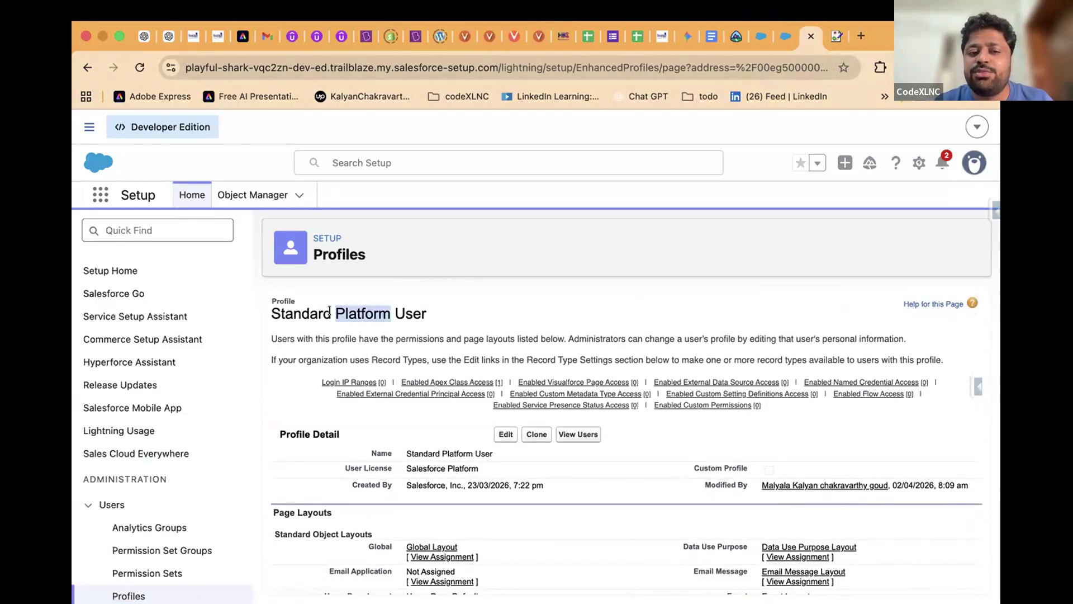
triple_click(329, 312)
scroll(330, 311, down, 20)
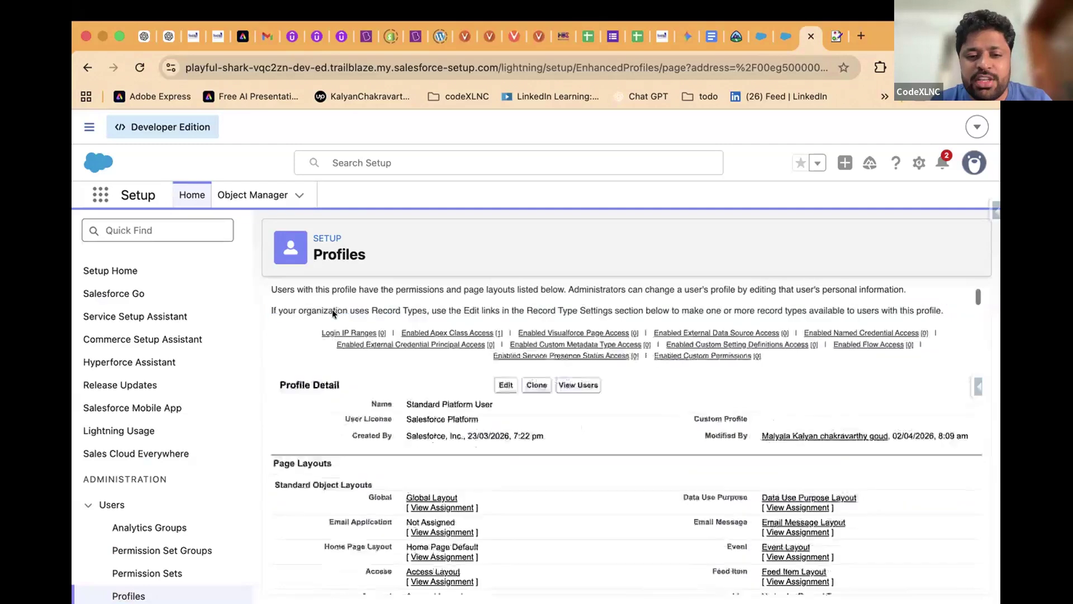
scroll(332, 312, down, 20)
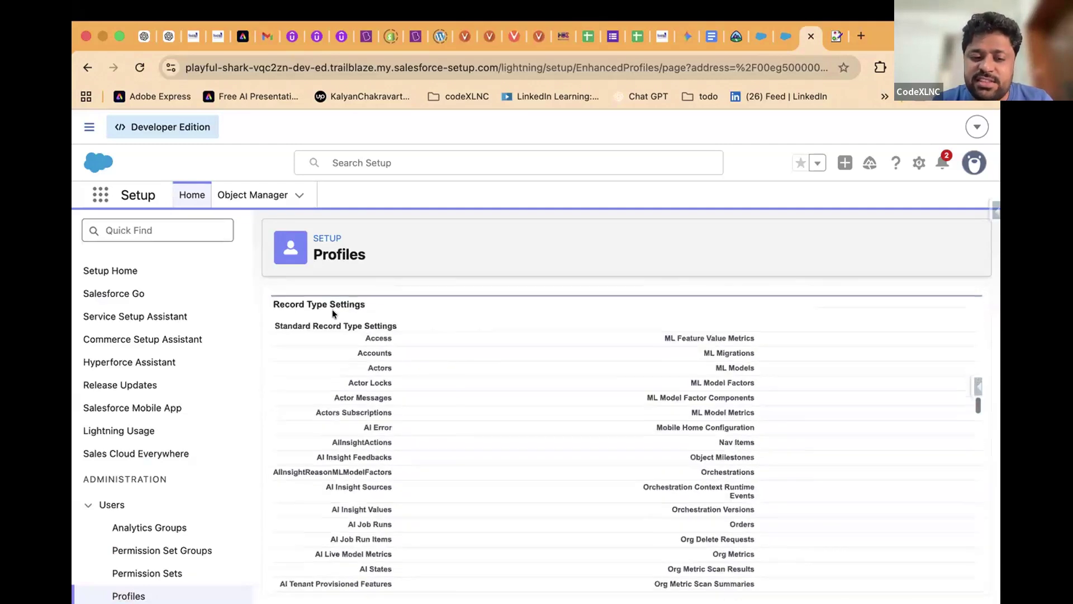
scroll(332, 310, down, 20)
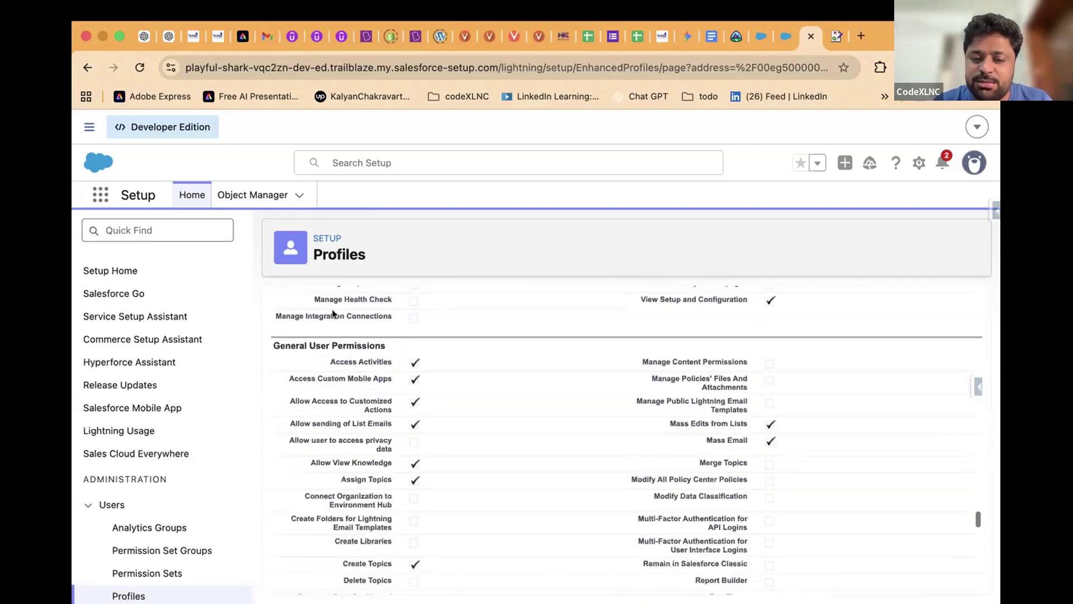
scroll(331, 310, up, 10)
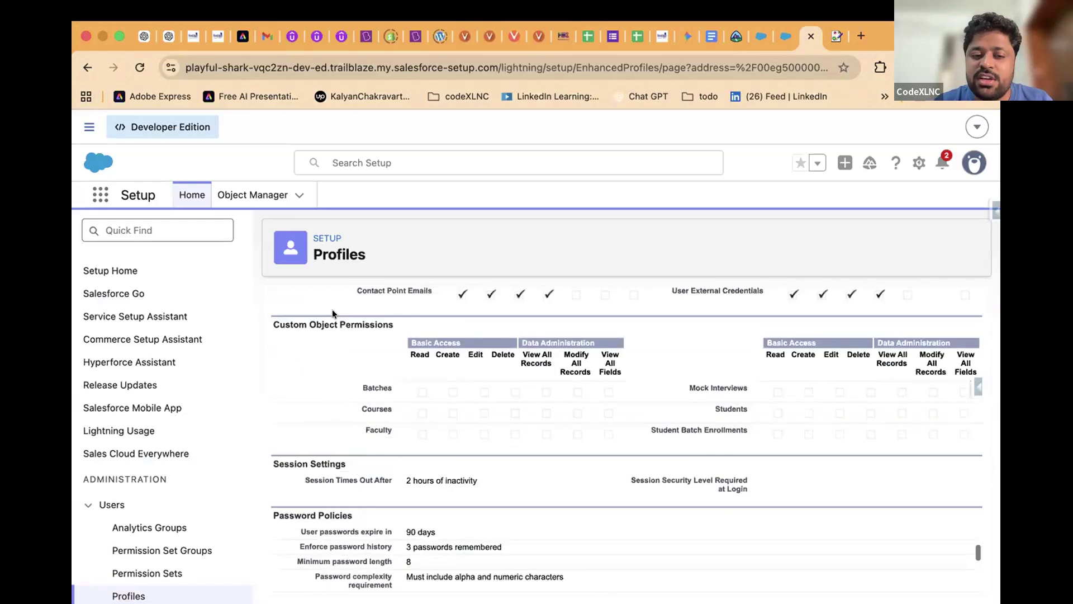
double_click(372, 456)
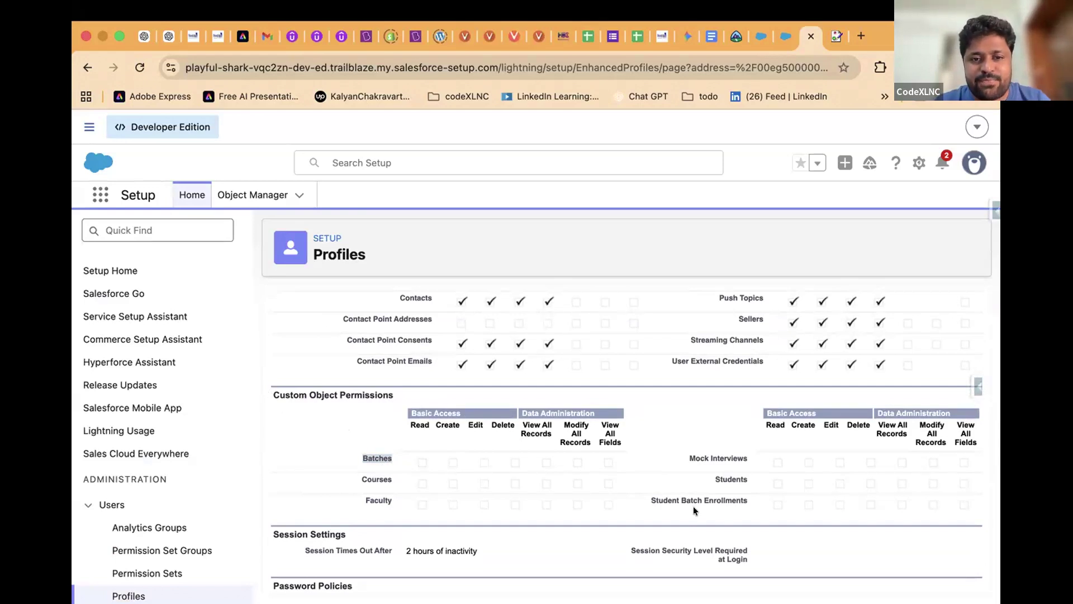
mouse_move(466, 7)
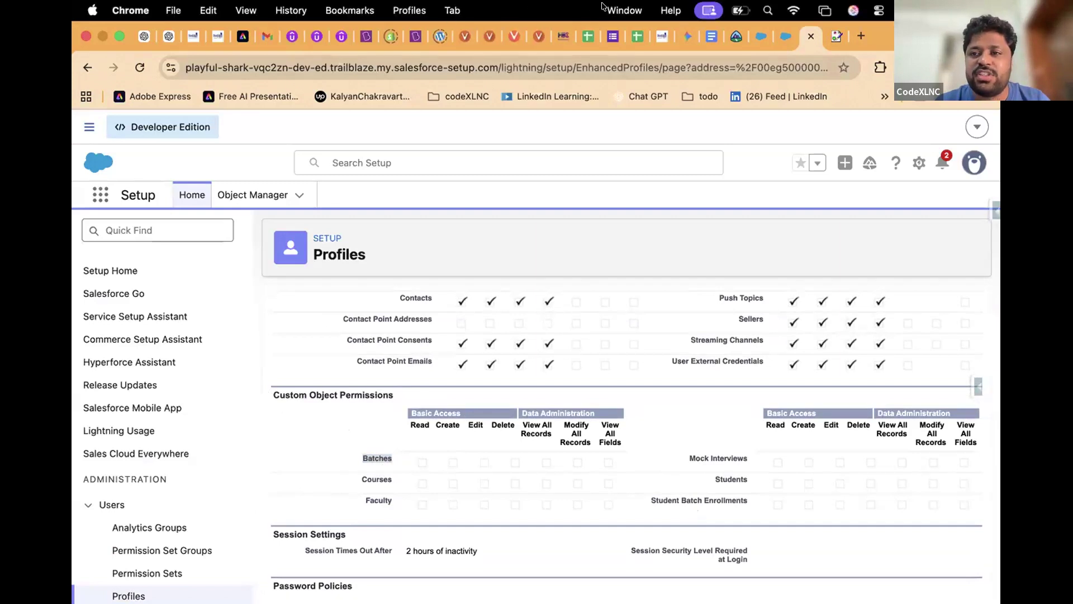
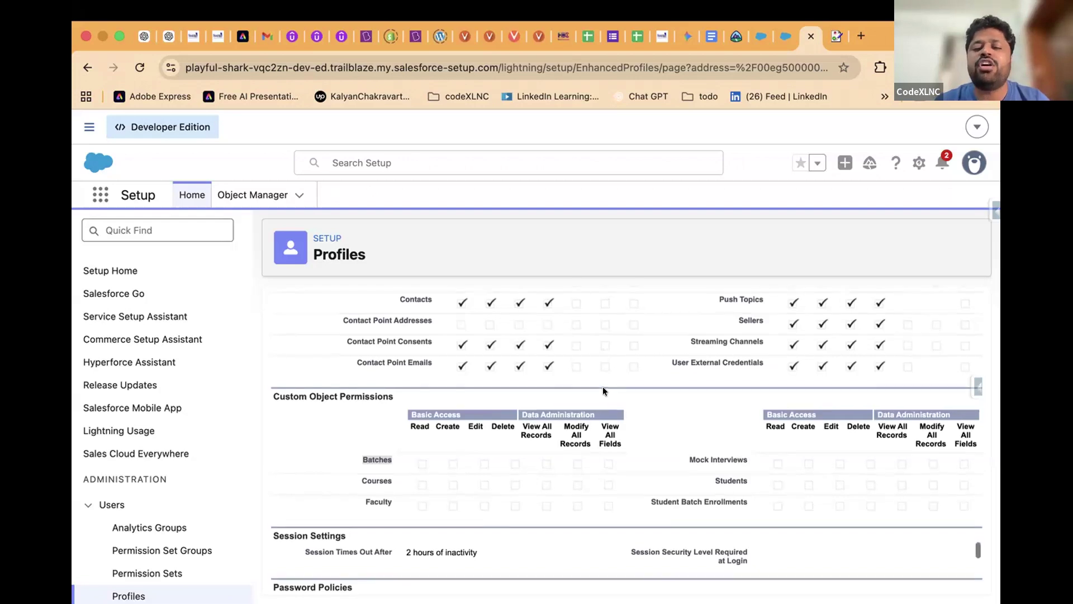
Scroll the Standard Platform User profile and highlight its name
scroll(602, 387, up, 3)
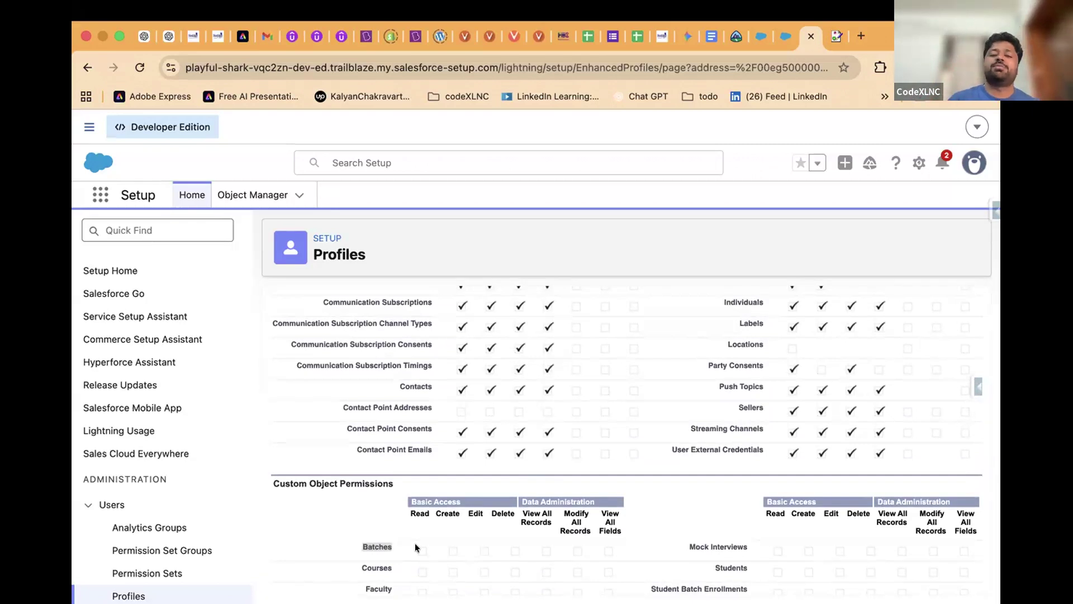
scroll(415, 542, up, 15)
scroll(426, 375, up, 5)
triple_click(333, 309)
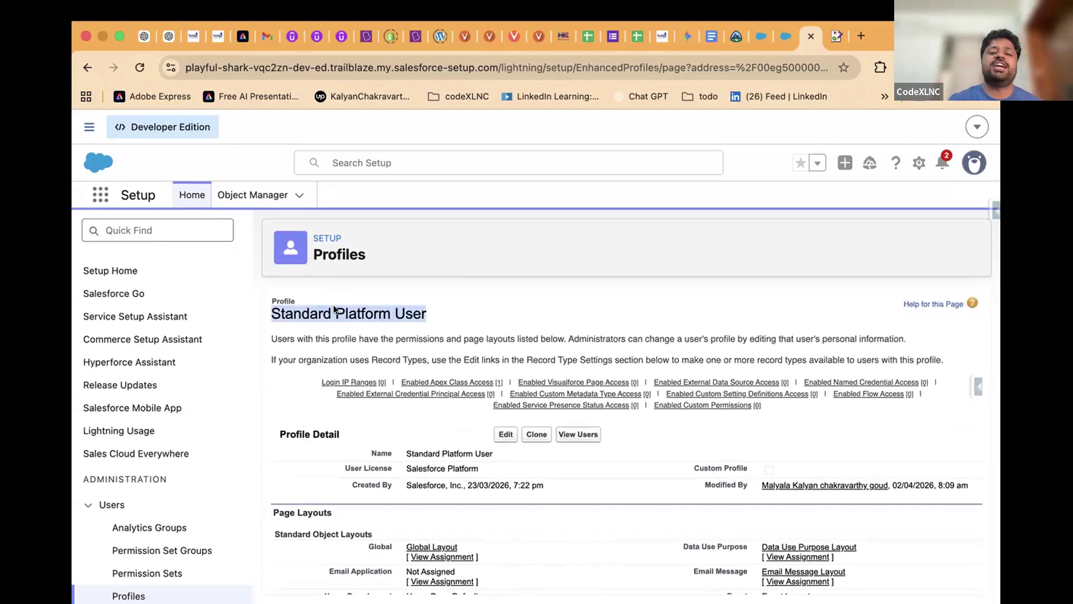
scroll(334, 308, down, 20)
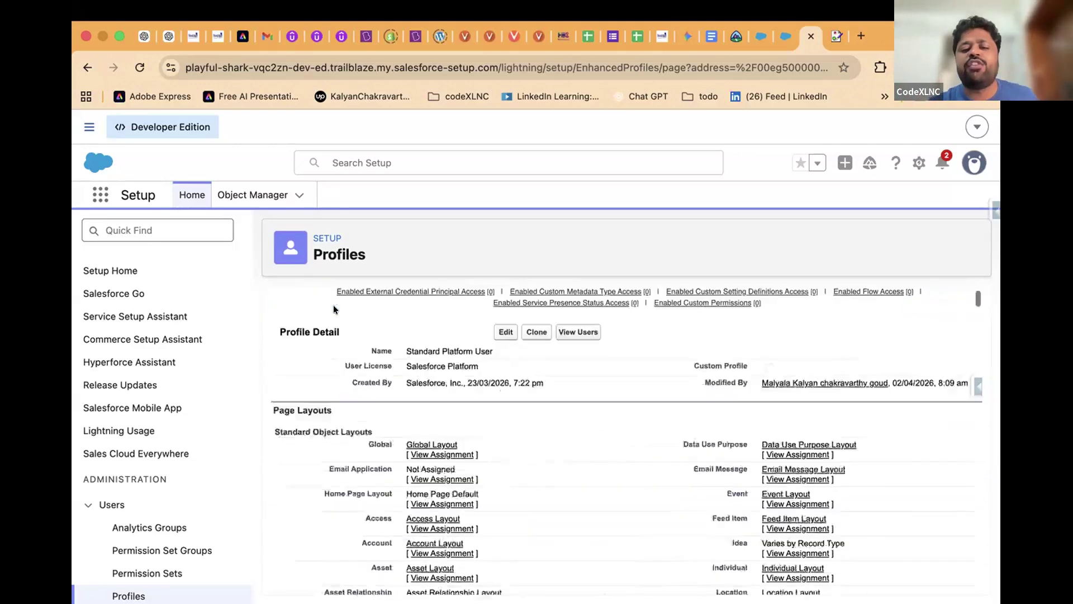
scroll(333, 304, down, 15)
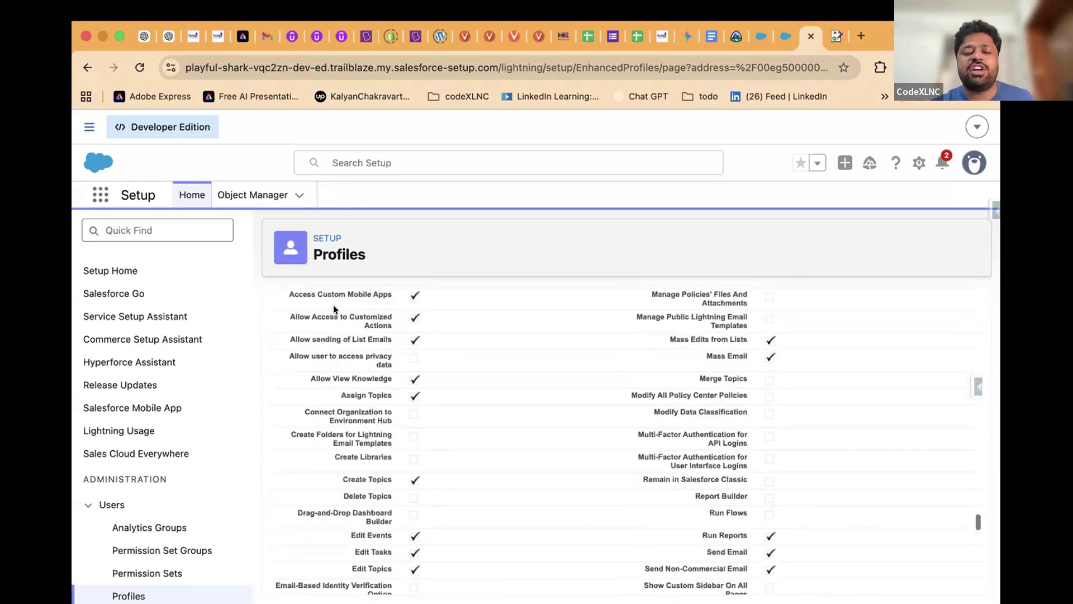
scroll(333, 304, up, 10)
scroll(333, 304, up, 6)
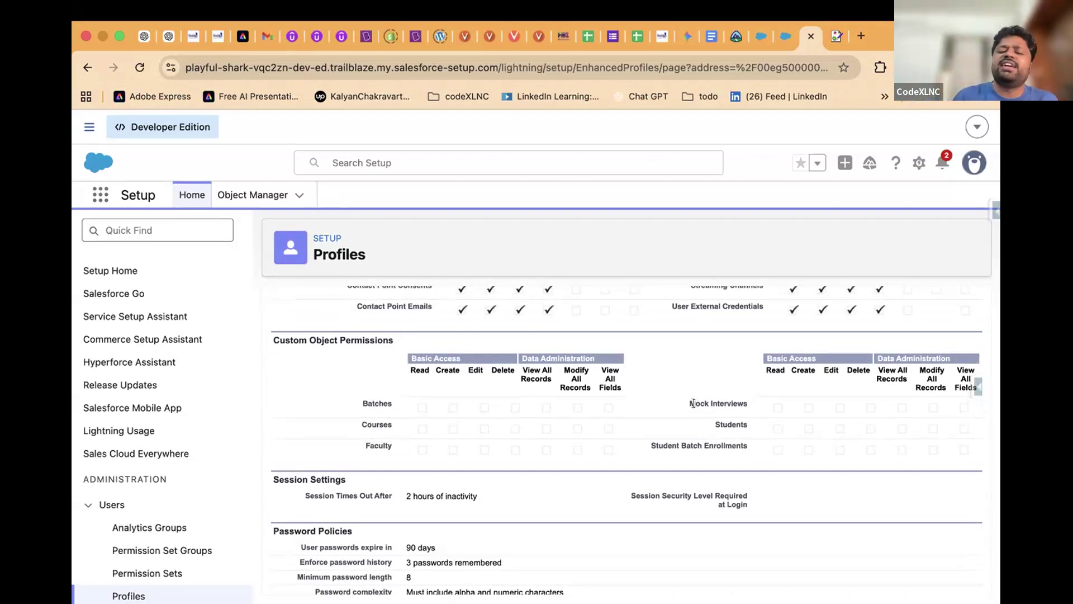
scroll(694, 402, up, 20)
triple_click(342, 320)
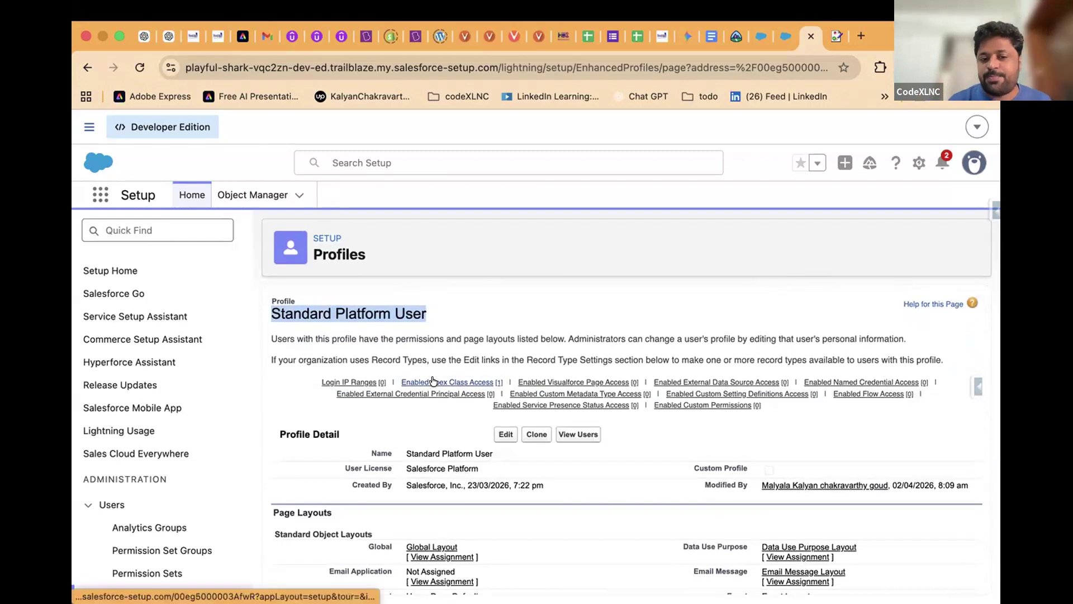
Clone the Standard Platform User profile on the Salesforce Platform license
mouse_move(433, 381)
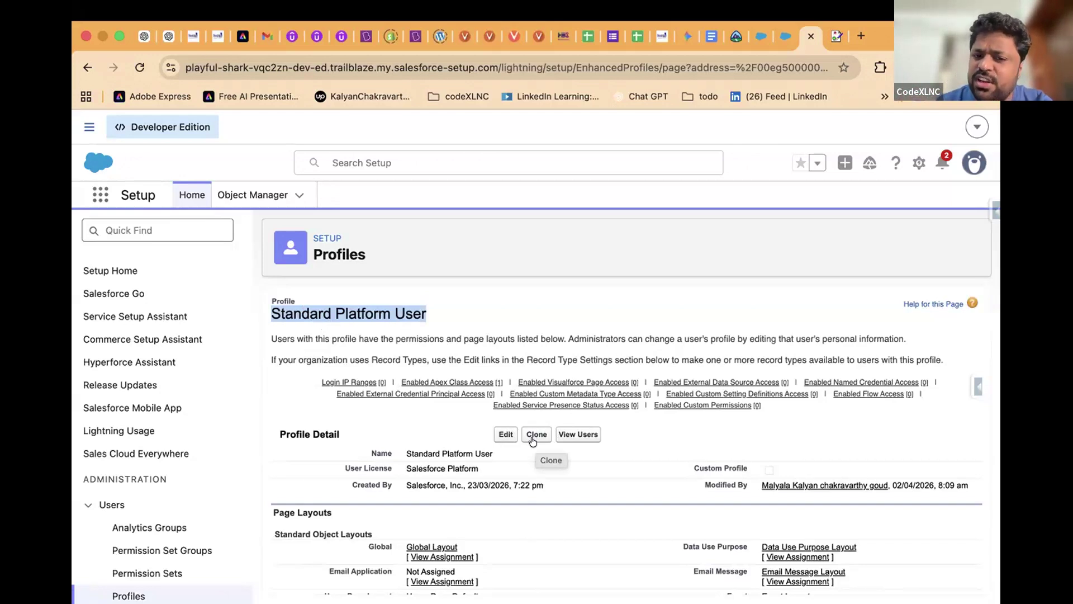
click(534, 435)
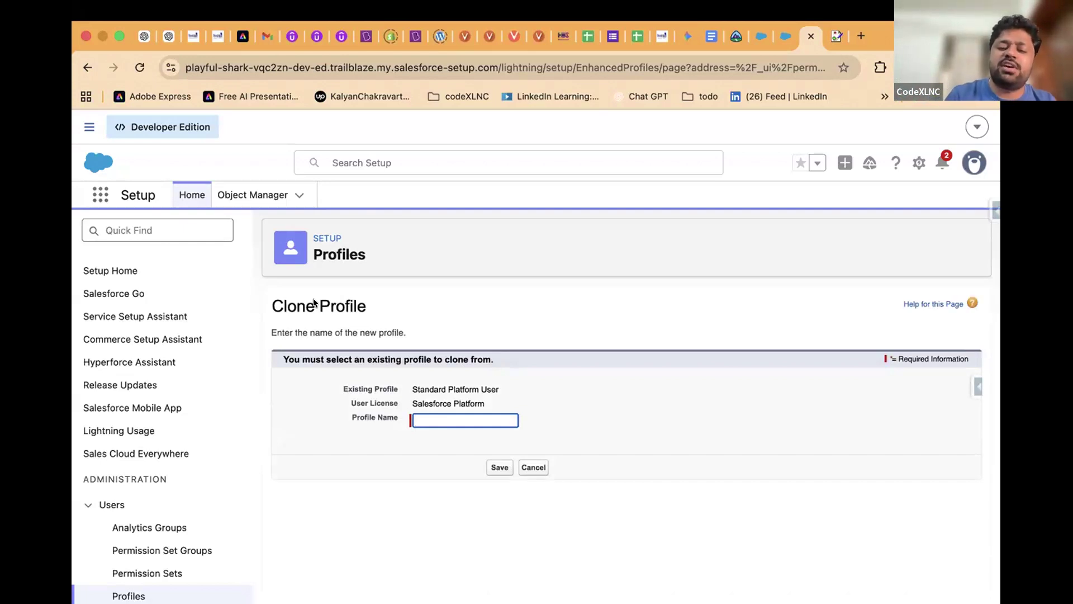
triple_click(404, 380)
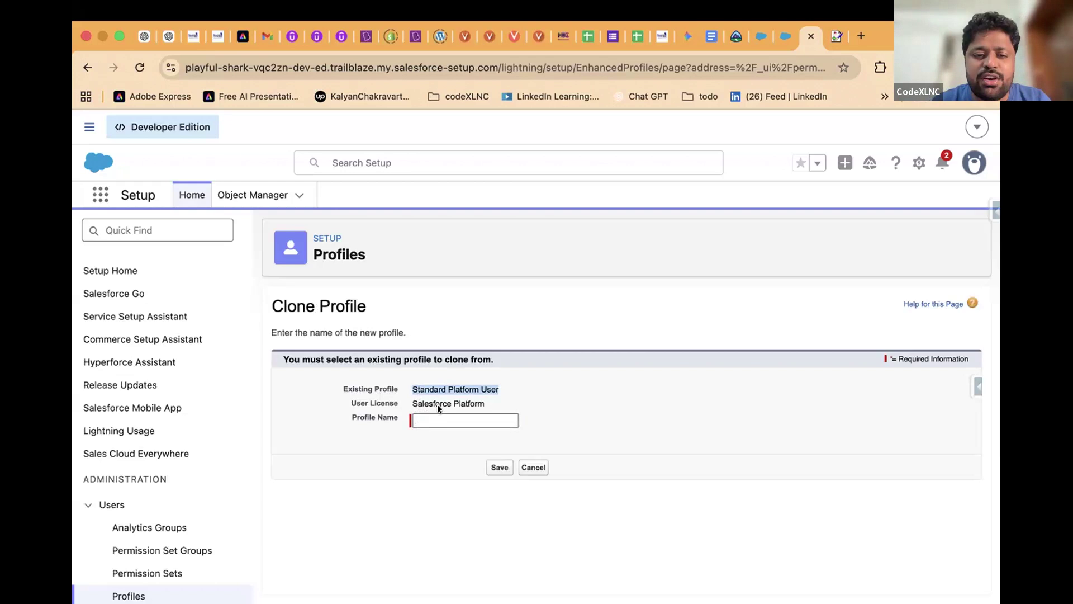
click(418, 418)
triple_click(421, 402)
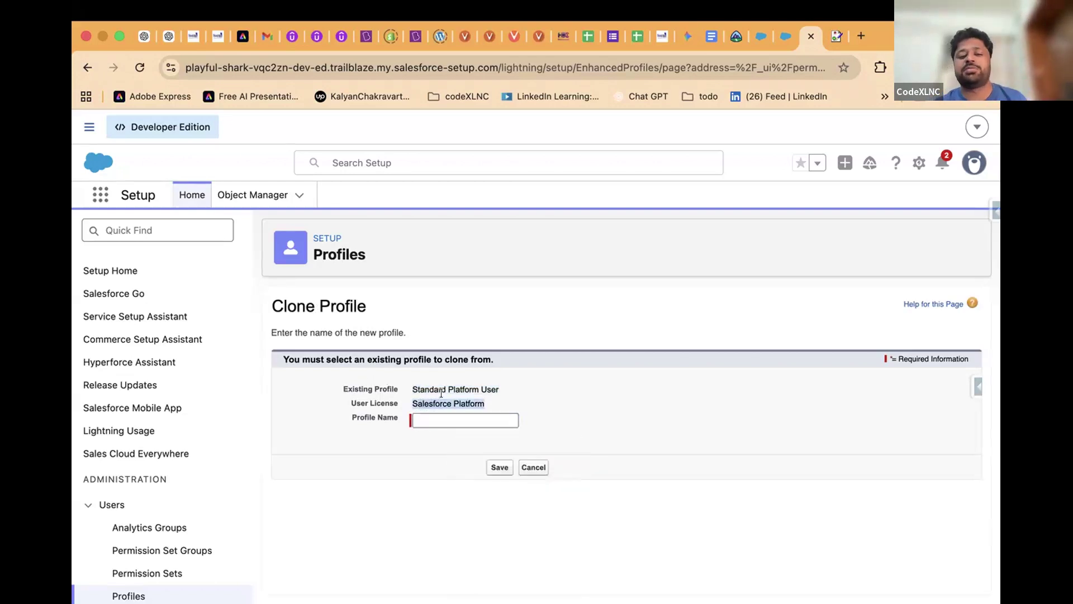
Enter 'HDC Instructor' as the Profile Name, correcting typos and removing the extra word 'Profile'
click(421, 419)
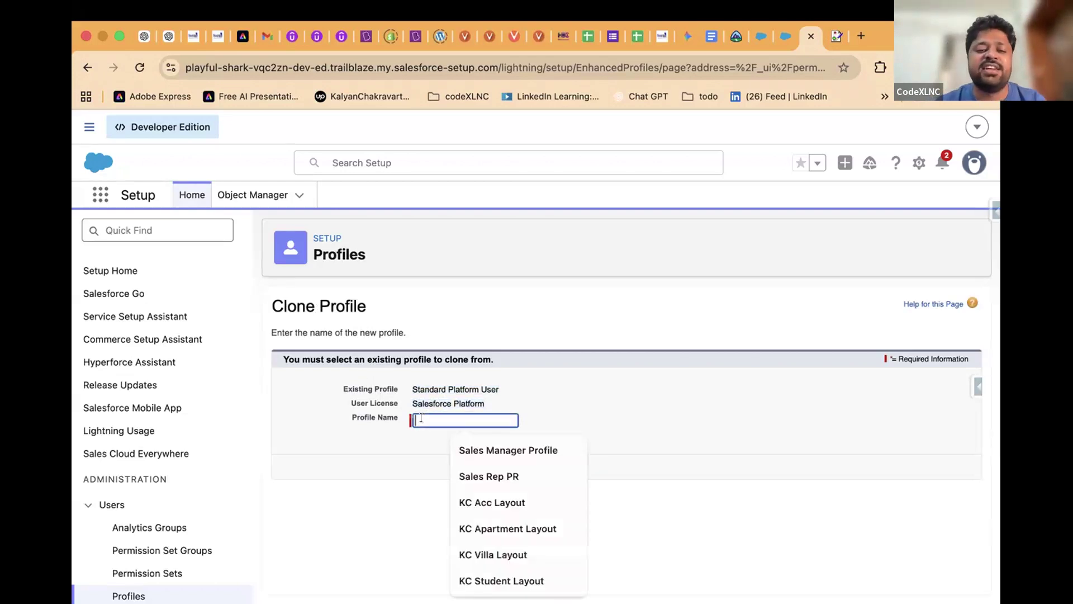
text(Code)
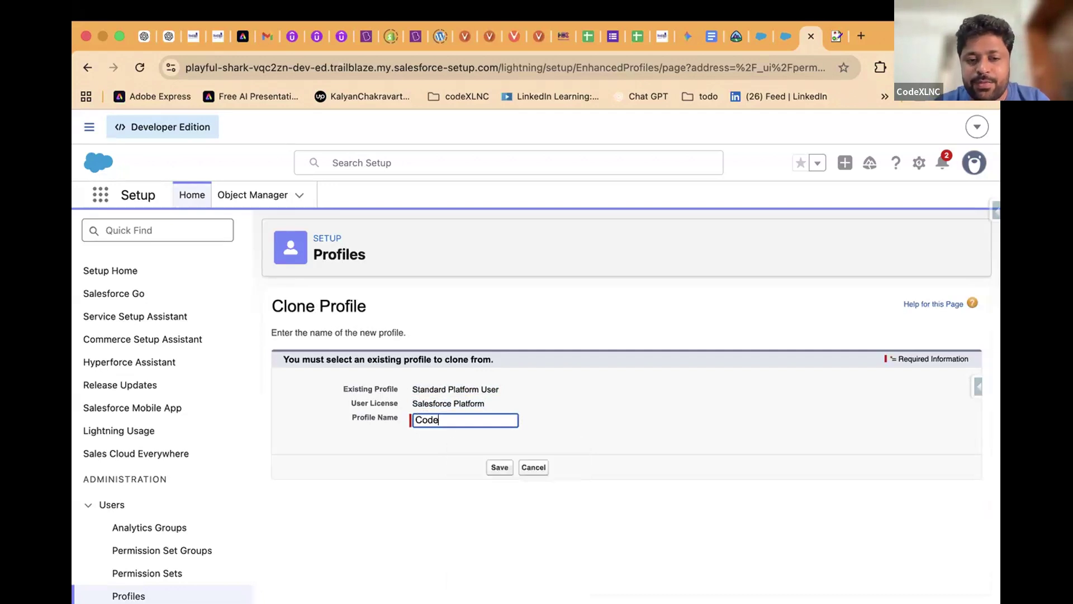
text(XLNC)
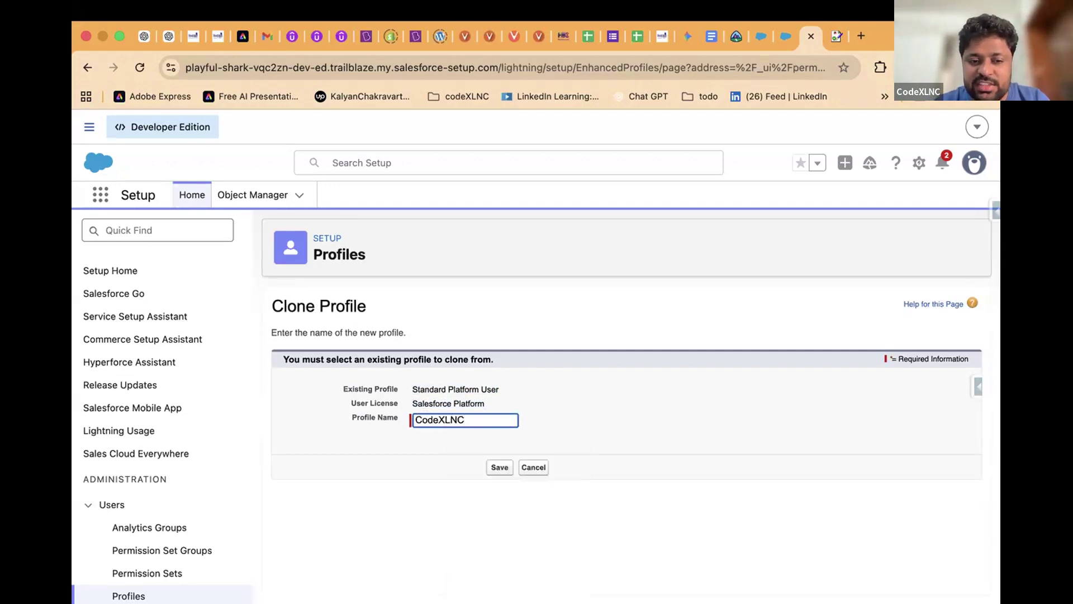
text( Intitute)
key(BackSpace)
key(BackSpace)
key(BackSpace)
key(BackSpace)
key(BackSpace)
key(BackSpace)
key(BackSpace)
key(BackSpace)
key(BackSpace)
key(BackSpace)
key(BackSpace)
key(BackSpace)
key(BackSpace)
key(BackSpace)
key(BackSpace)
key(BackSpace)
key(BackSpace)
text(In)
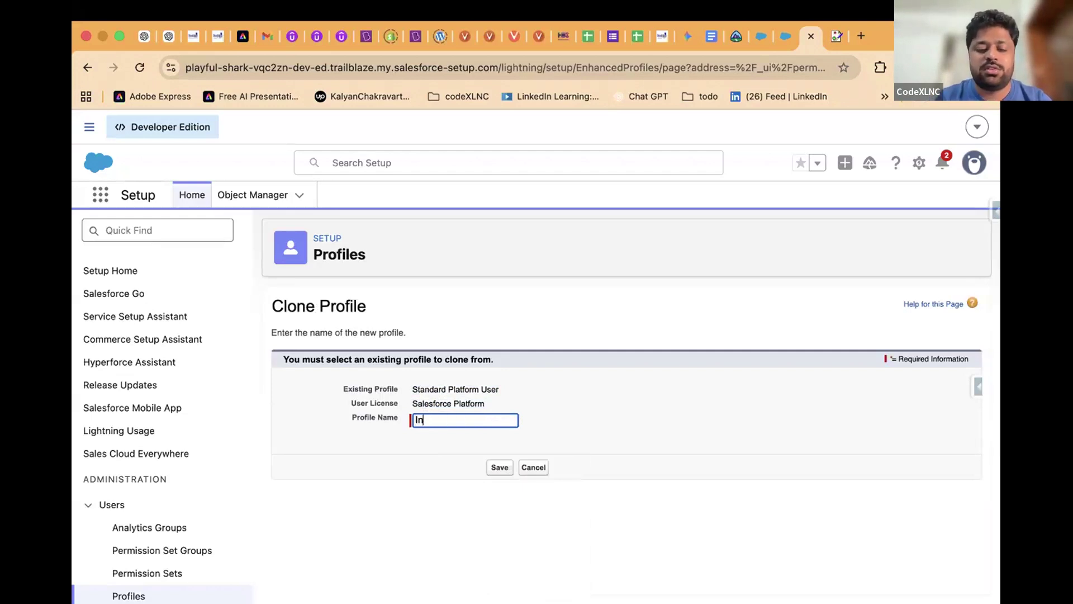
text(structor Profile)
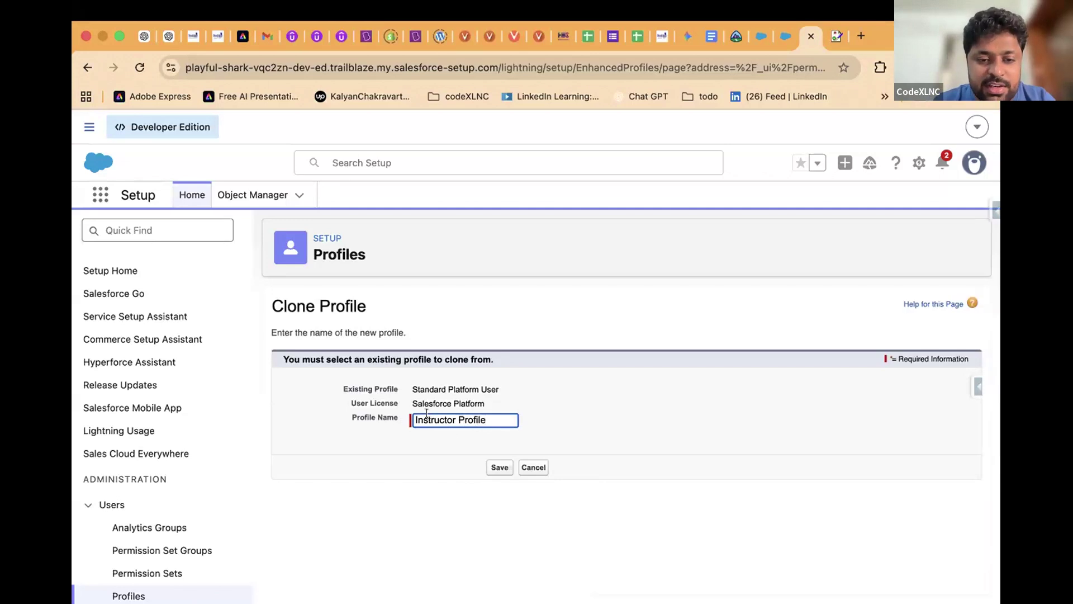
click(417, 419)
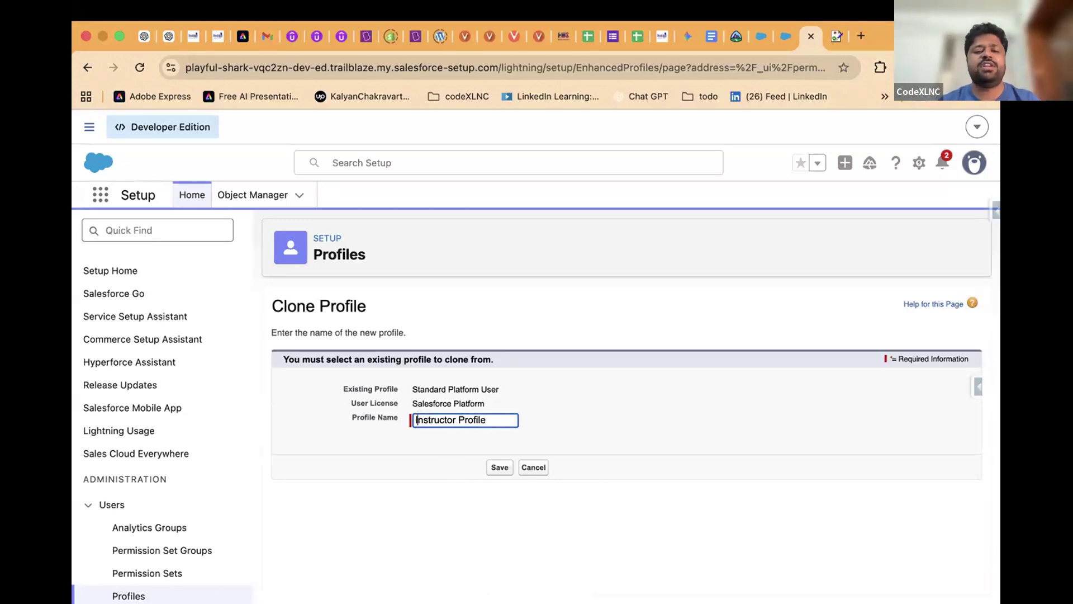
text(HDC)
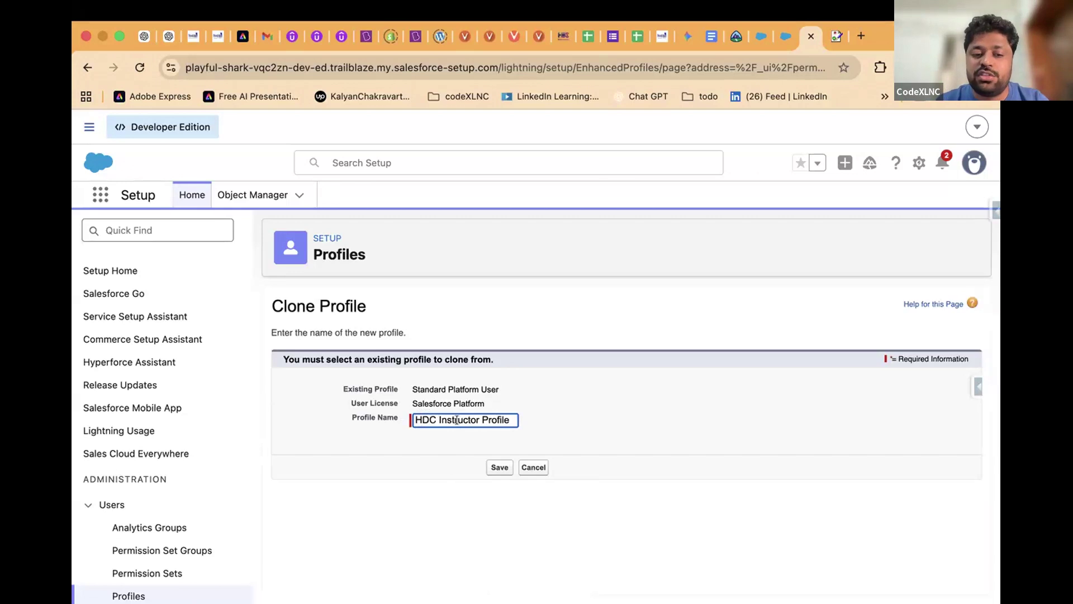
double_click(491, 419)
key(BackSpace)
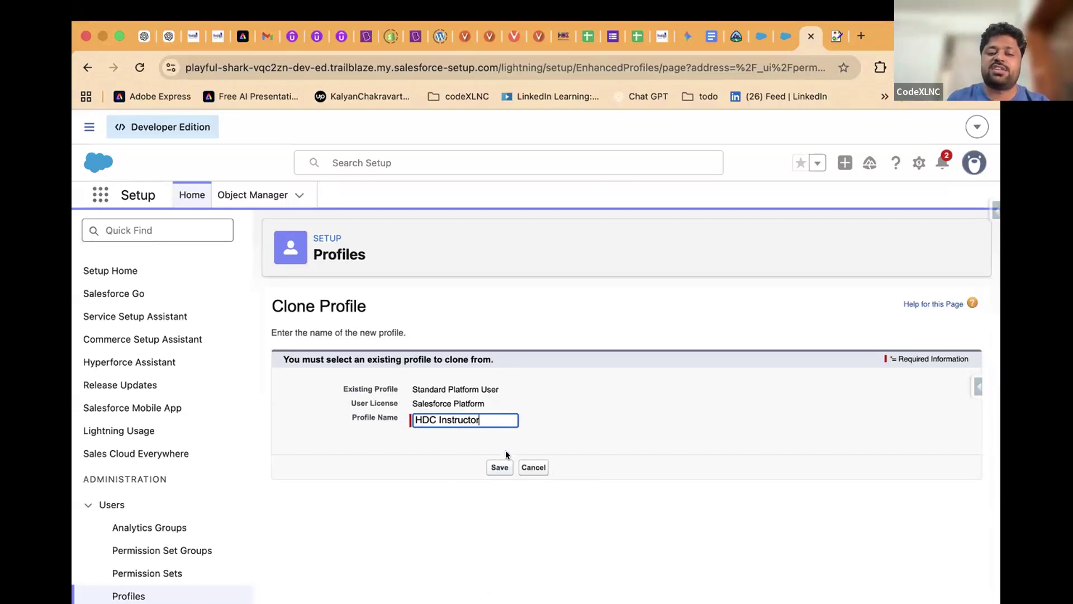
Save the HDC Instructor profile, then open its permissions for editing
click(501, 466)
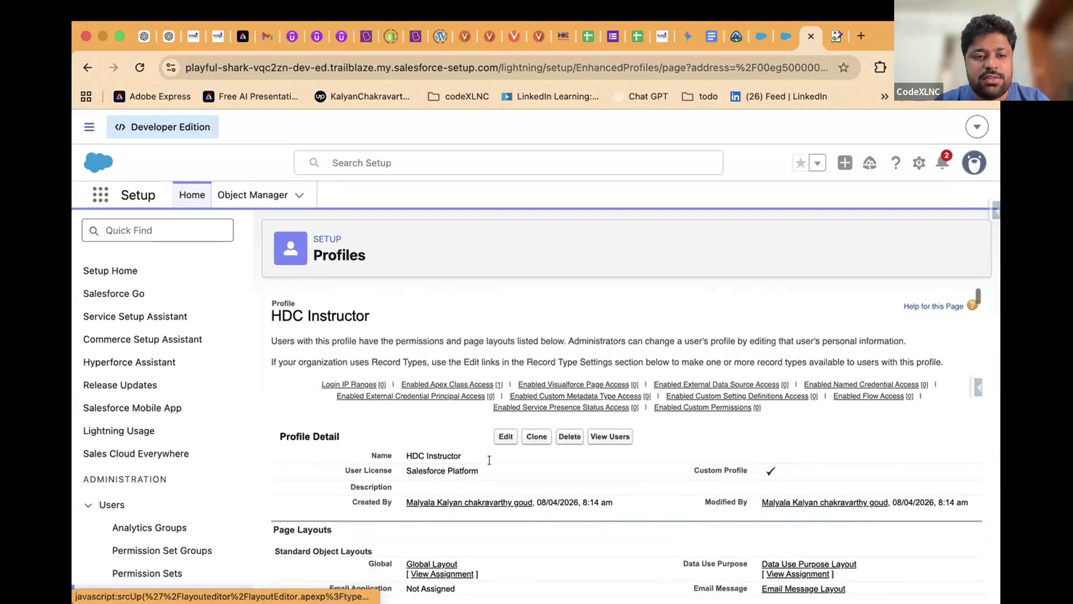
drag(272, 313, 380, 307)
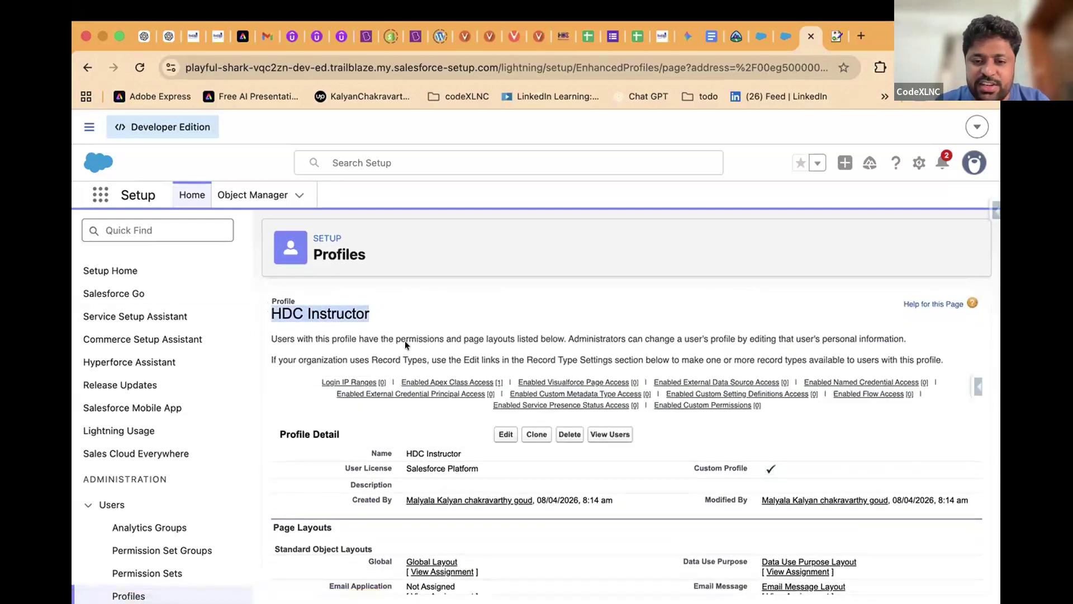
click(508, 435)
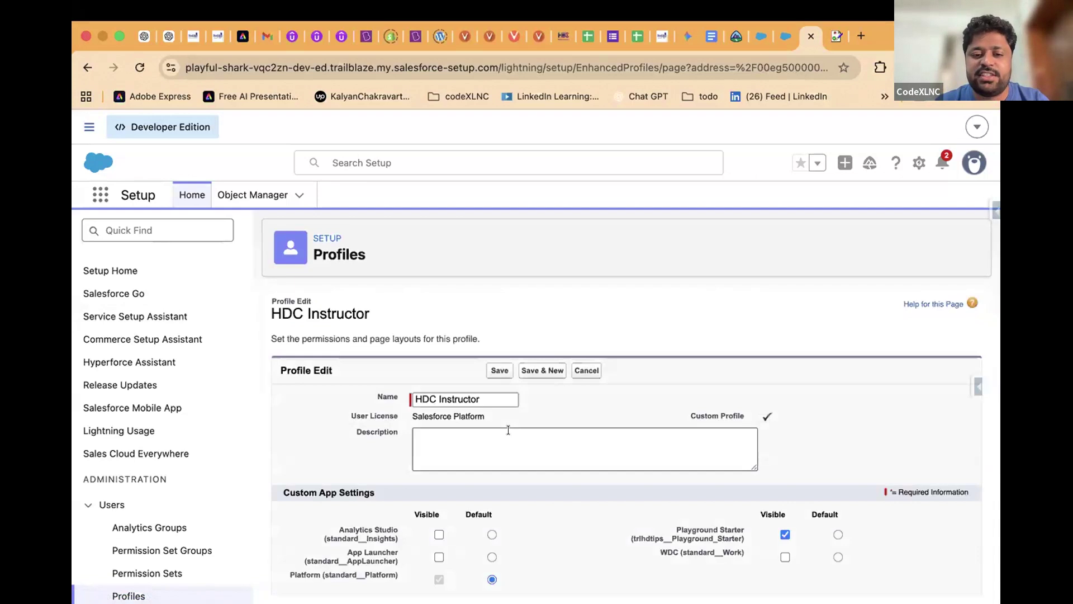
scroll(508, 434, down, 10)
scroll(510, 437, down, 15)
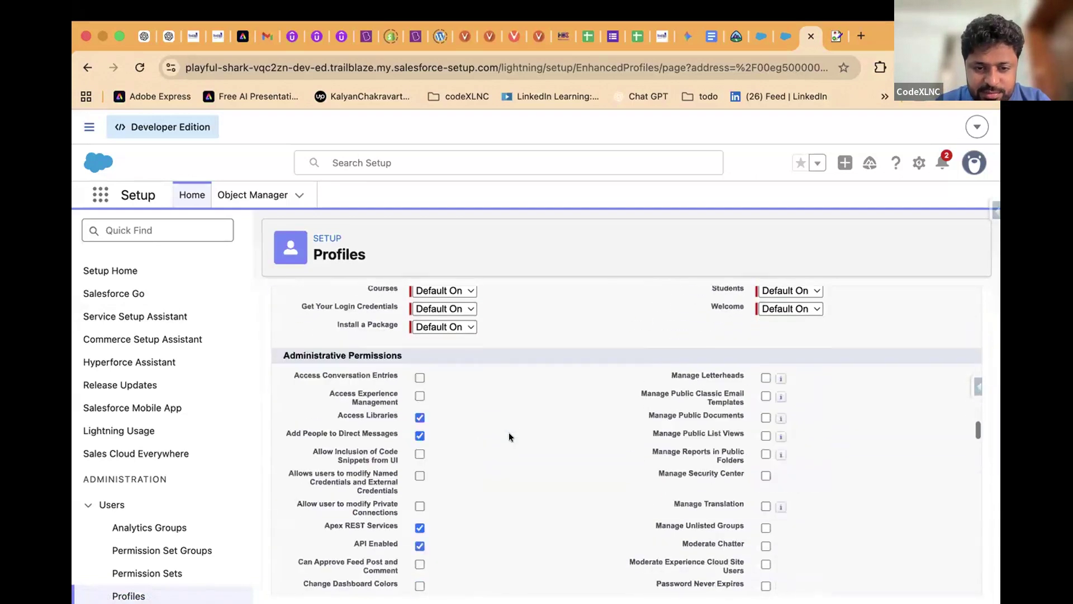
scroll(509, 436, down, 7)
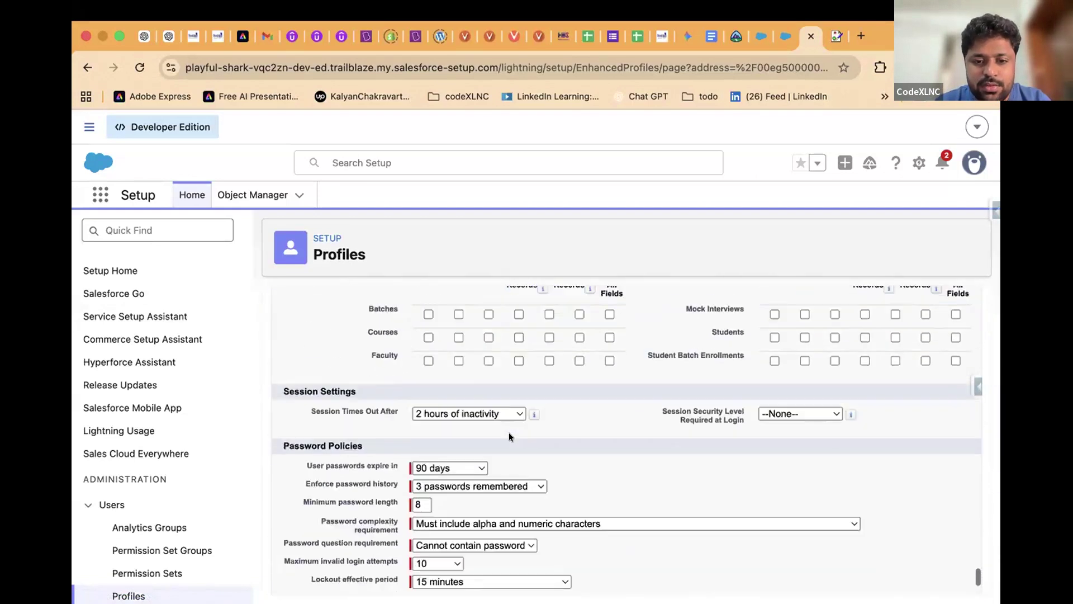
scroll(509, 436, up, 2)
scroll(509, 436, up, 3)
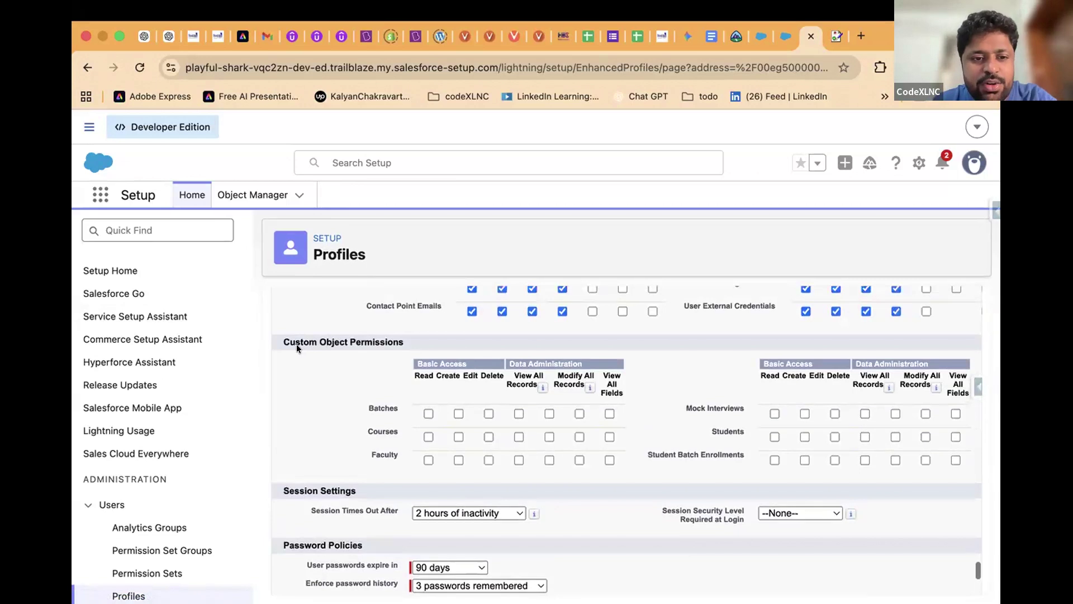
Tick Read, Create, Edit for Batches and Courses, Read for Faculty, and Edit for Student Batch Enrollments
drag(278, 340, 425, 350)
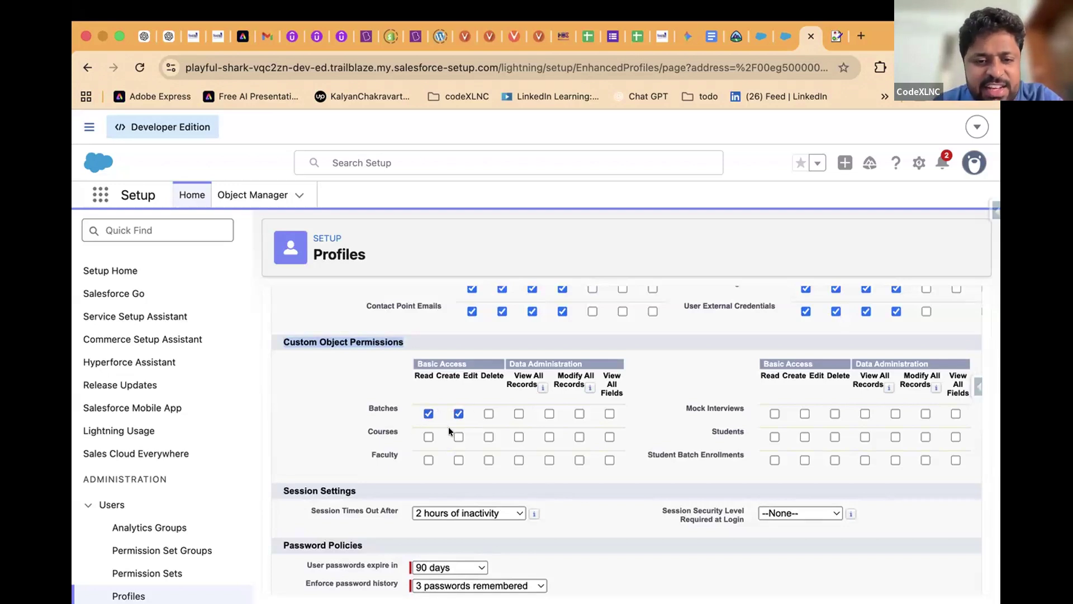
click(428, 437)
click(459, 437)
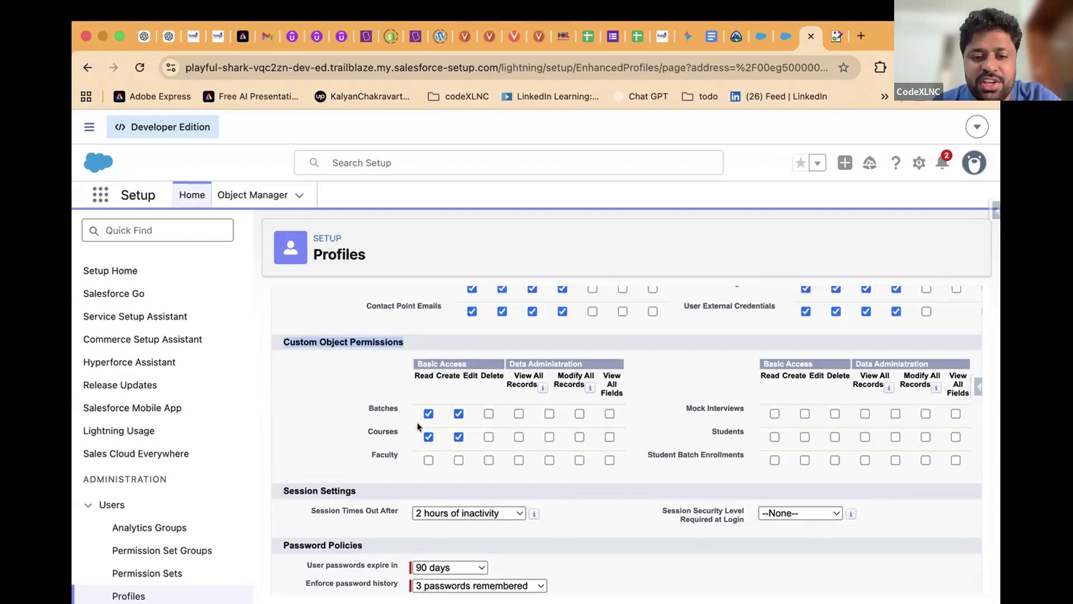
click(488, 414)
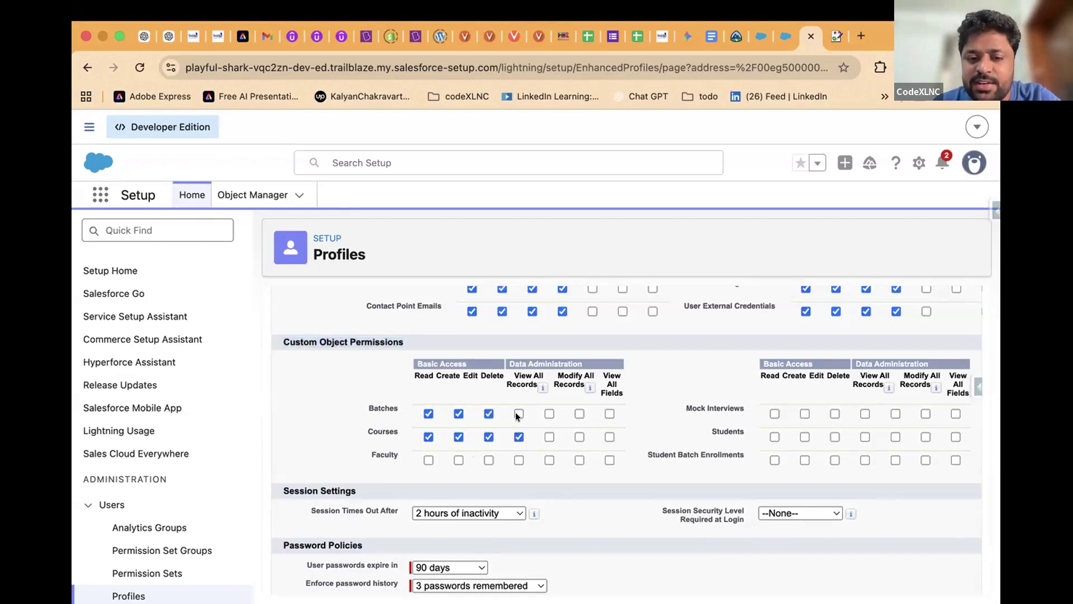
click(517, 413)
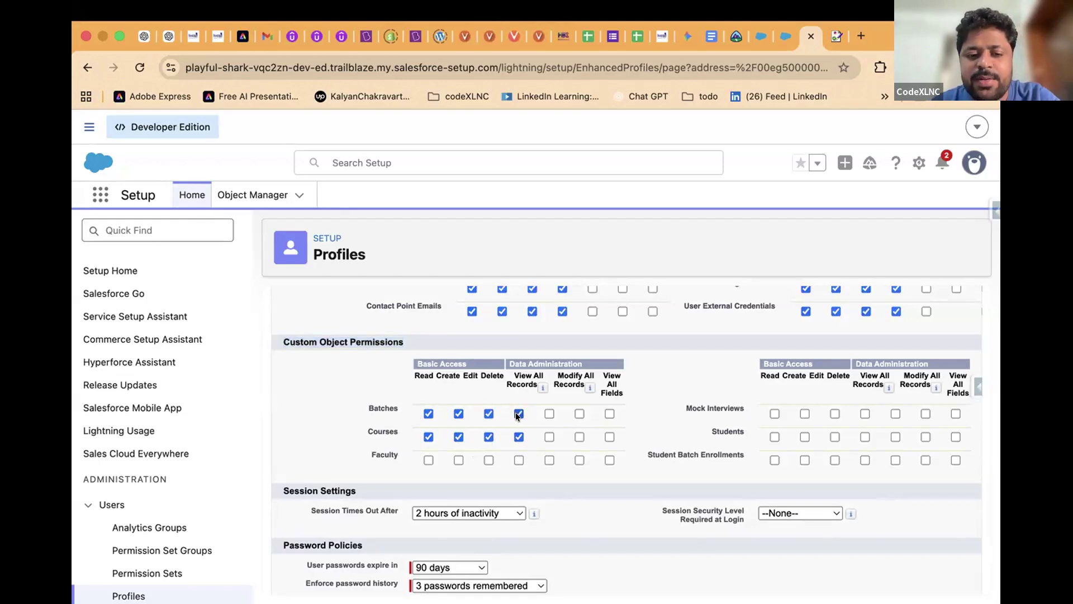
click(426, 459)
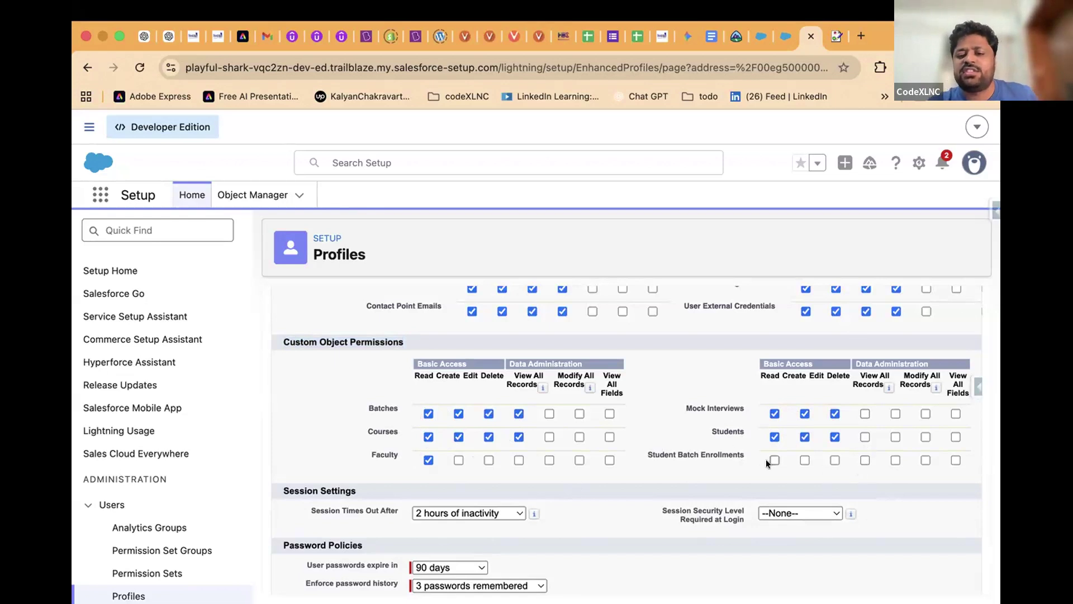
click(832, 459)
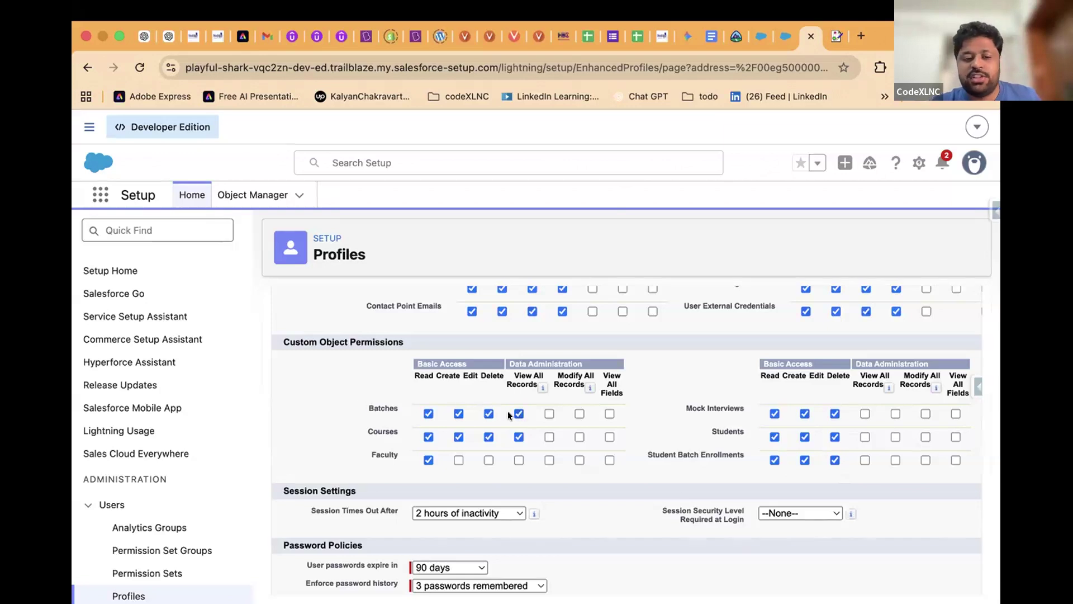
click(515, 413)
click(518, 436)
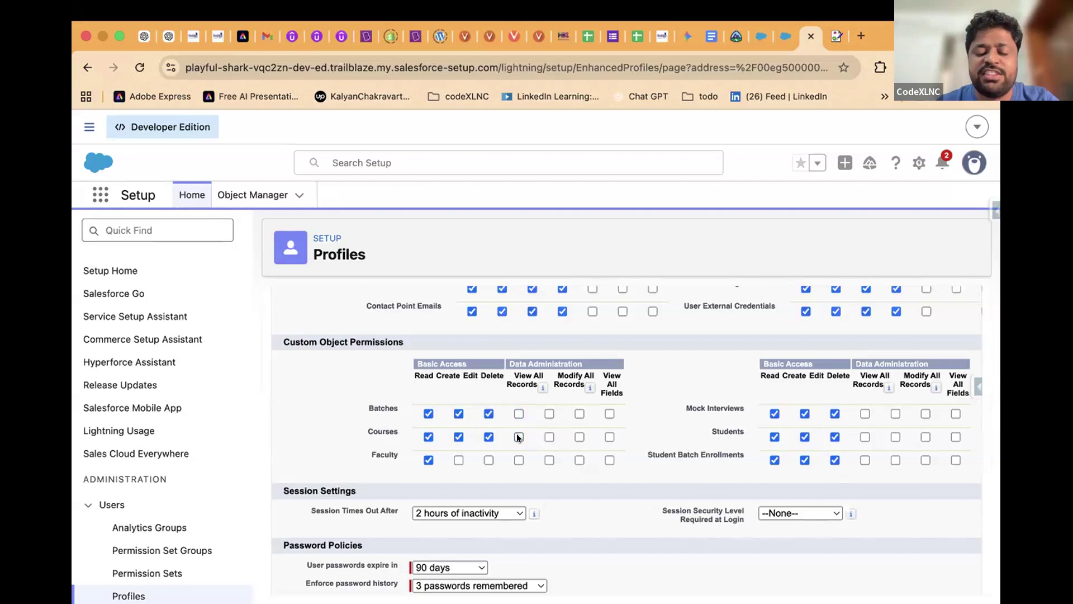
Review the Batches permission row and save the profile's permission changes
scroll(516, 436, down, 1)
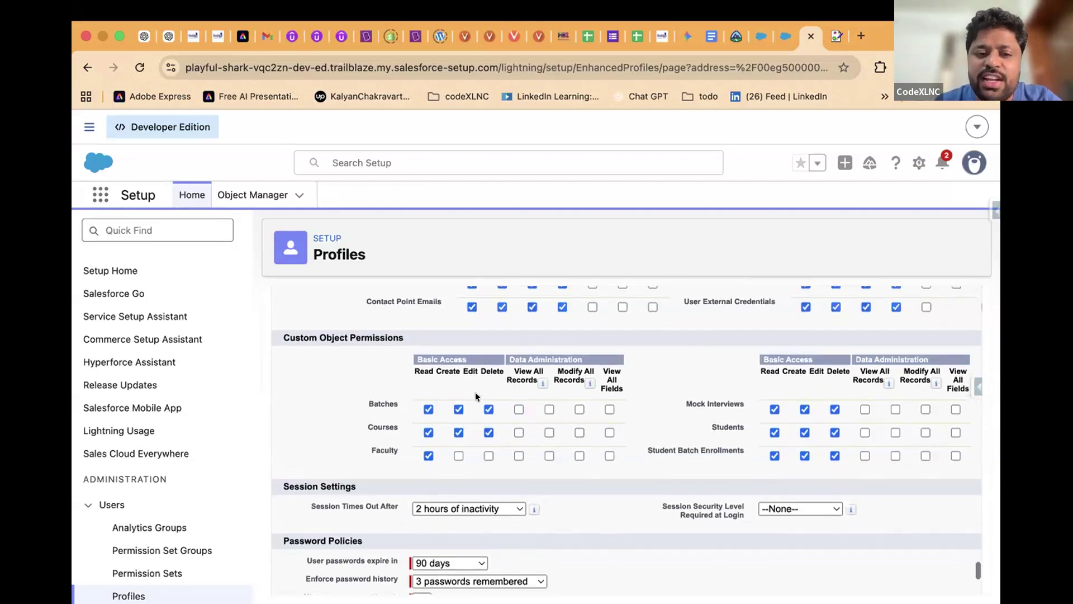
scroll(475, 393, up, 10)
scroll(475, 396, up, 15)
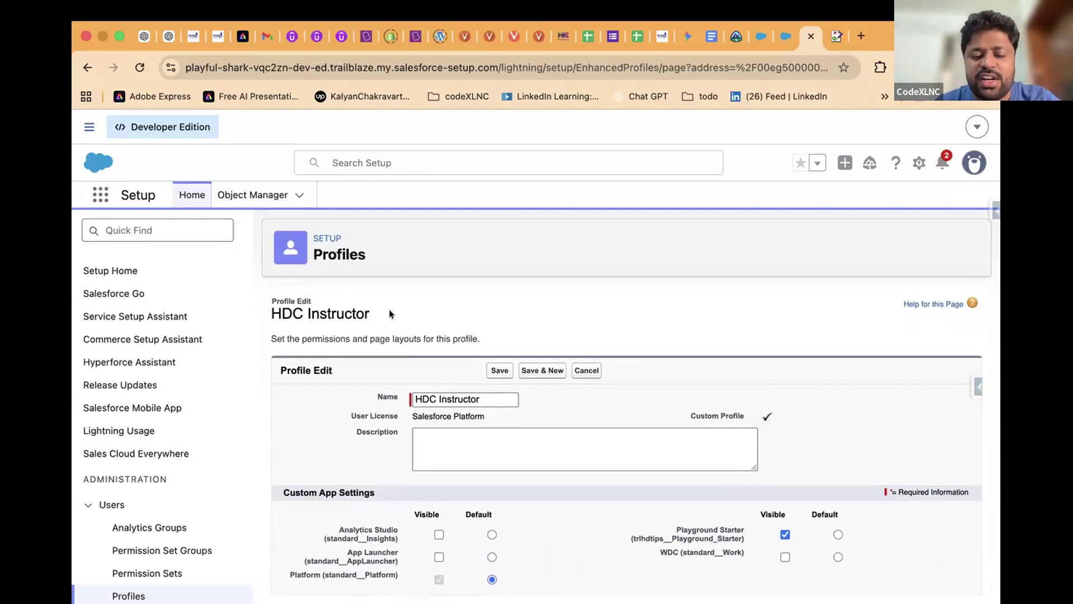
scroll(469, 391, down, 15)
scroll(470, 391, down, 20)
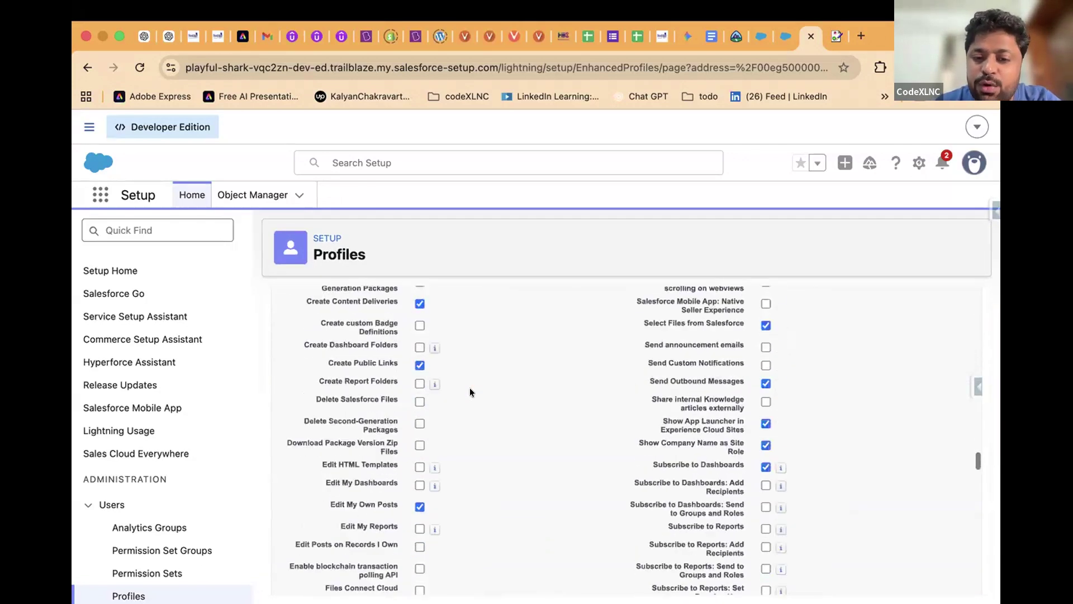
scroll(468, 391, up, 3)
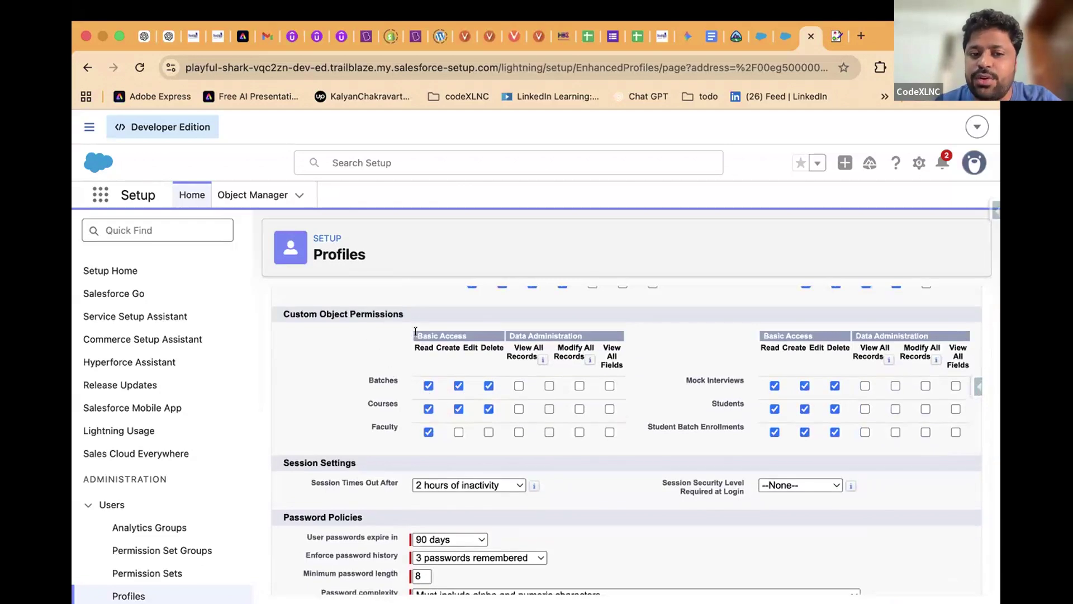
drag(363, 379, 394, 387)
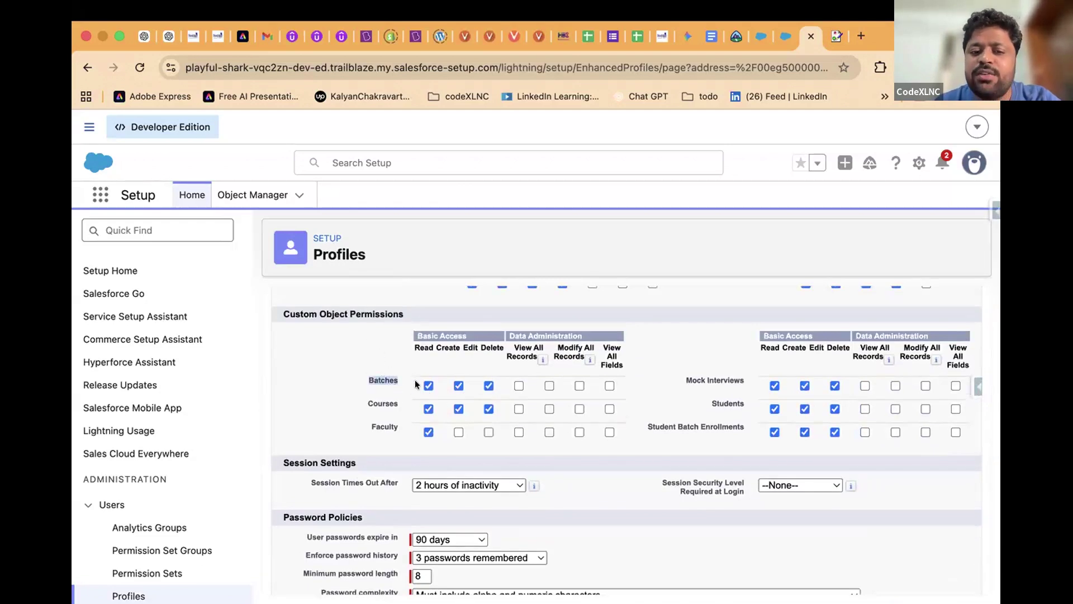
drag(405, 343, 499, 389)
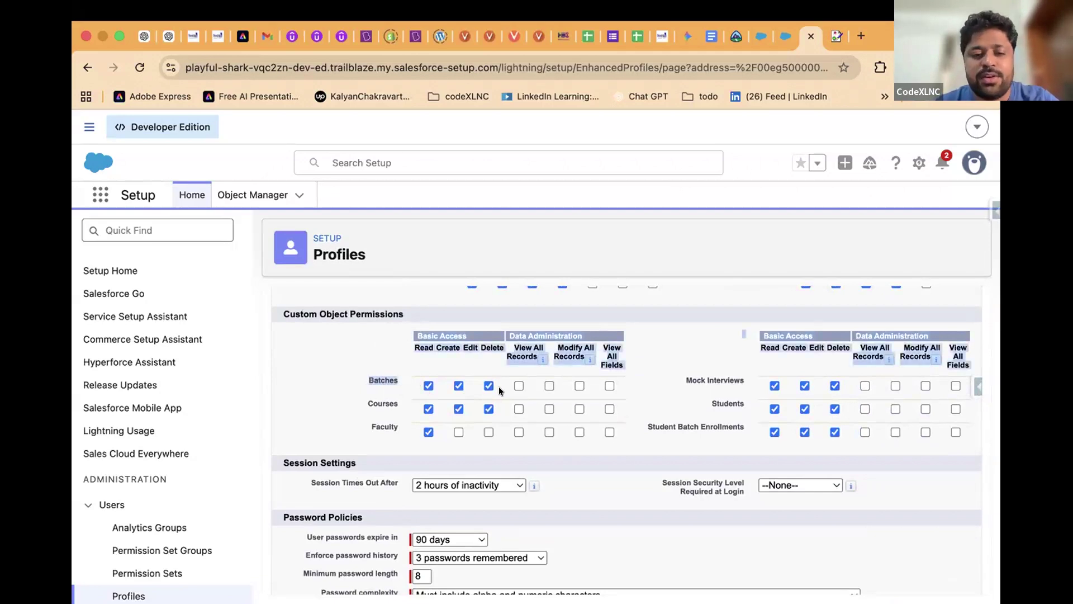
click(321, 420)
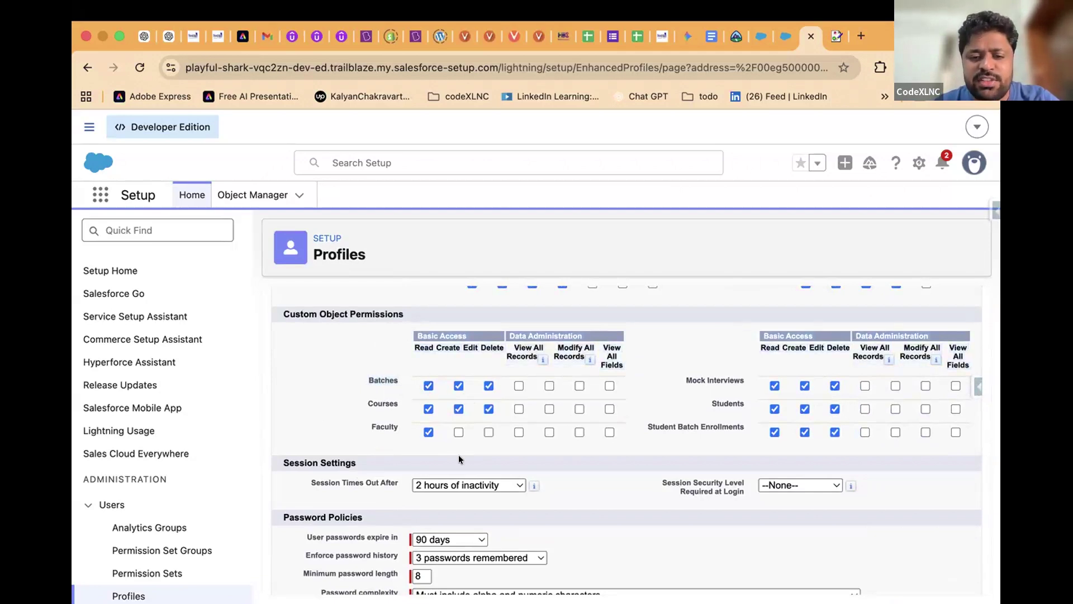
scroll(528, 491, down, 3)
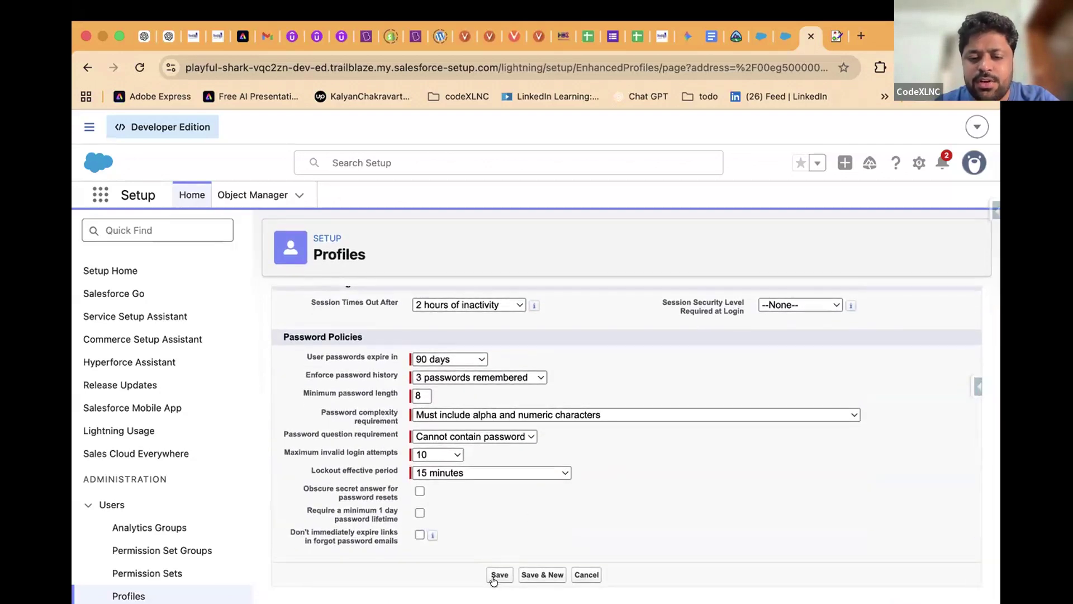
click(495, 576)
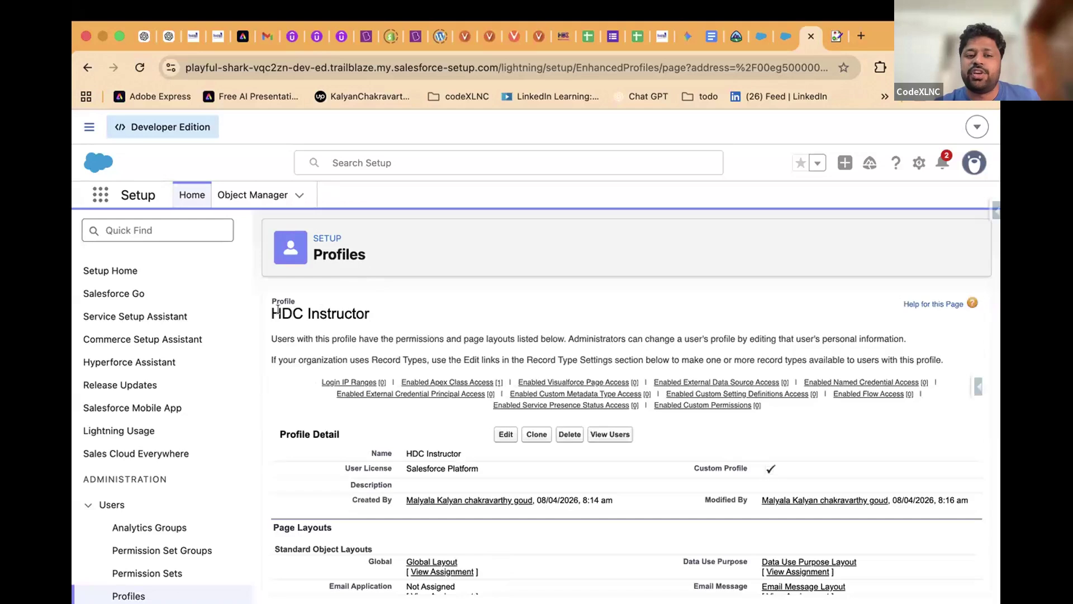
Search Setup Quick Find for 'users' and open the All Users list
triple_click(278, 310)
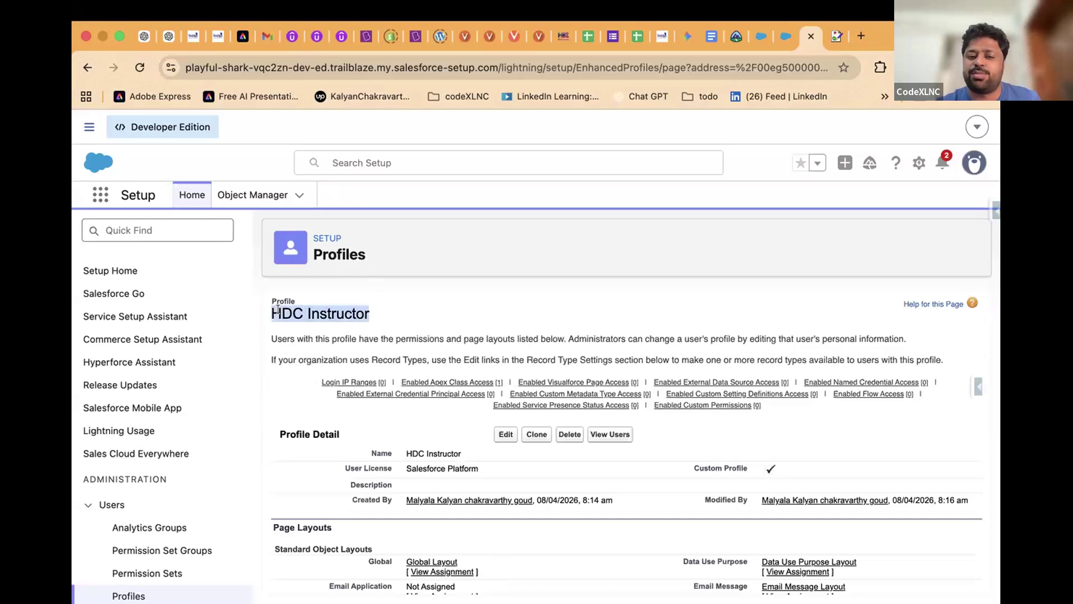
click(755, 42)
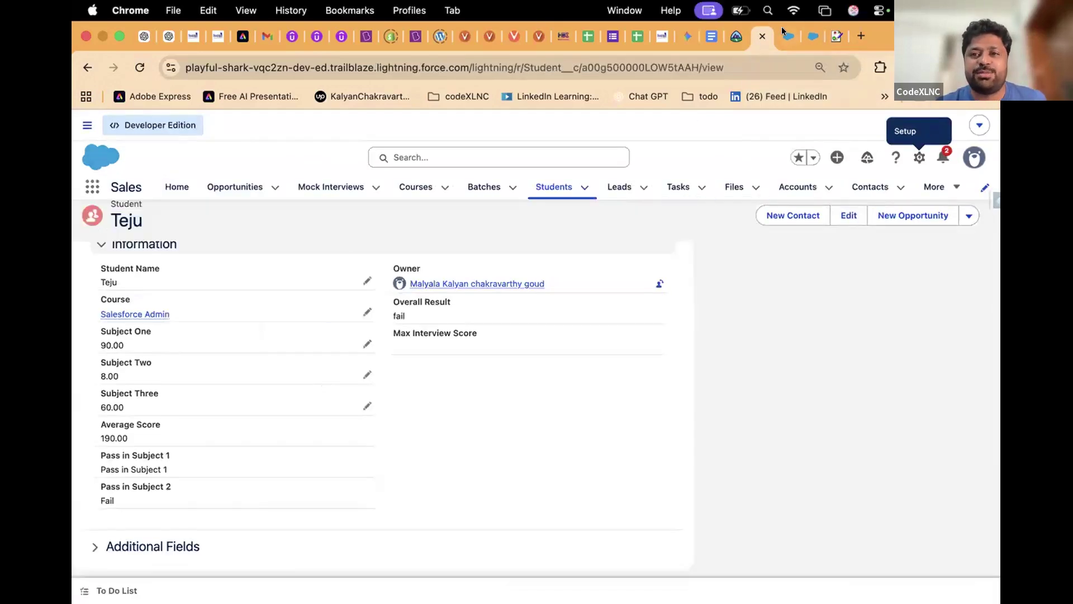
click(783, 35)
click(920, 159)
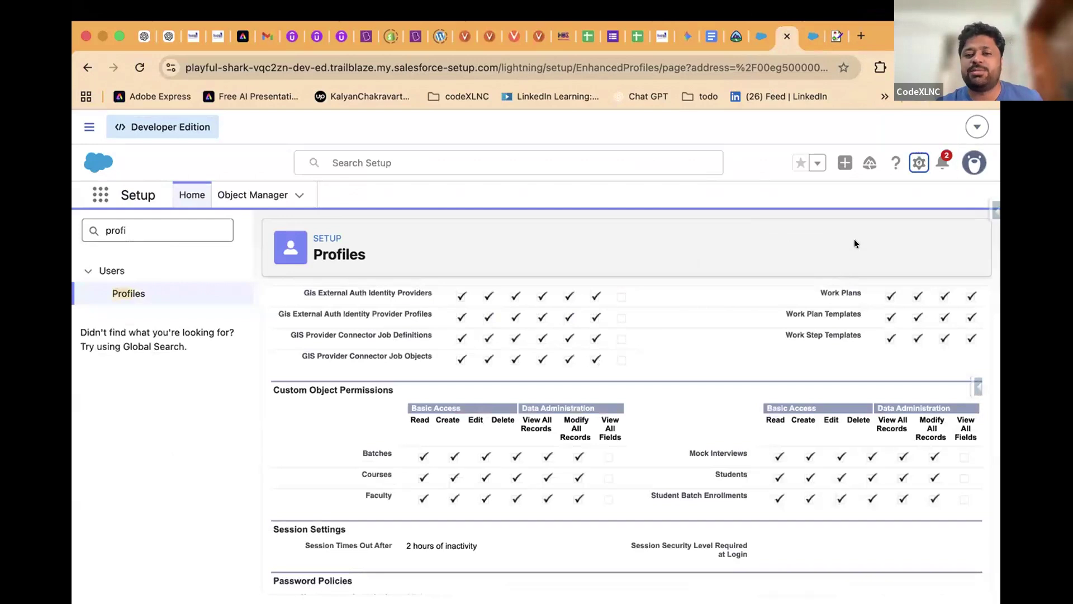
double_click(154, 230)
text(users)
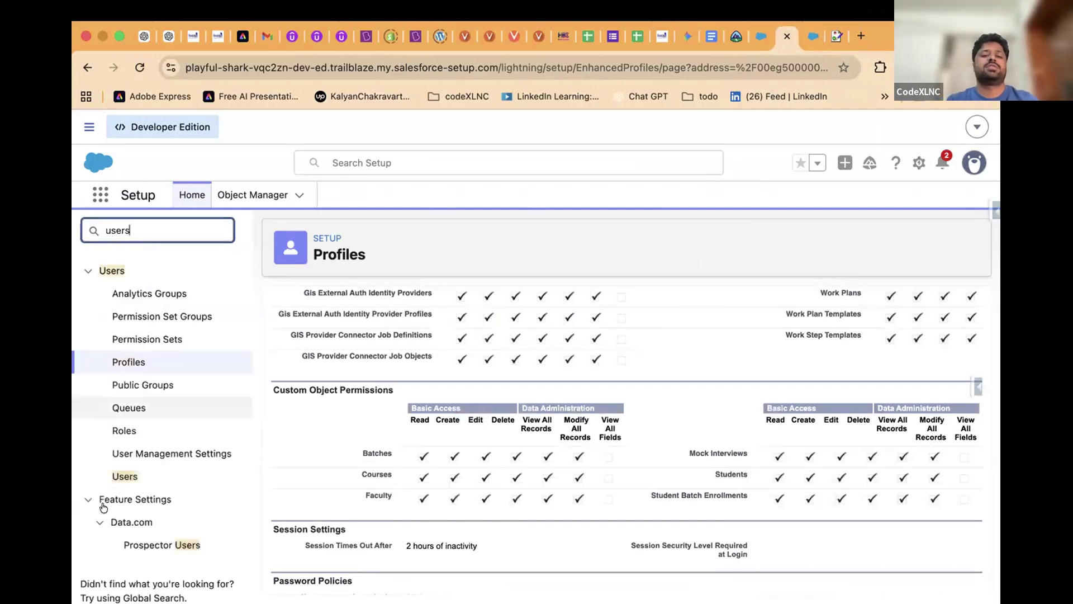
click(126, 476)
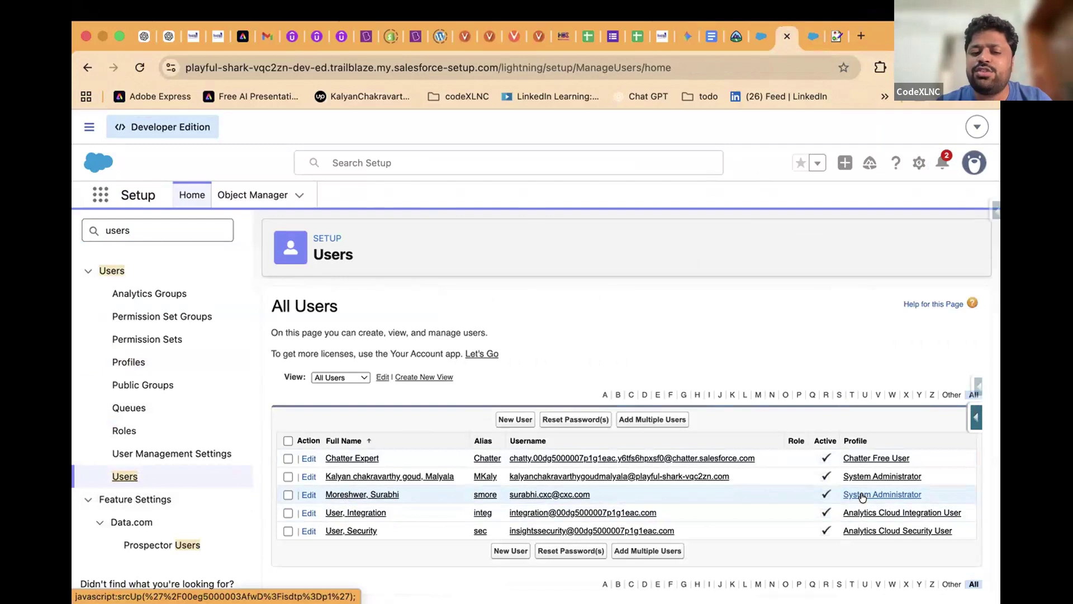
Open a user's edit form, then revisit the HDC Instructor profile page
click(356, 494)
click(503, 412)
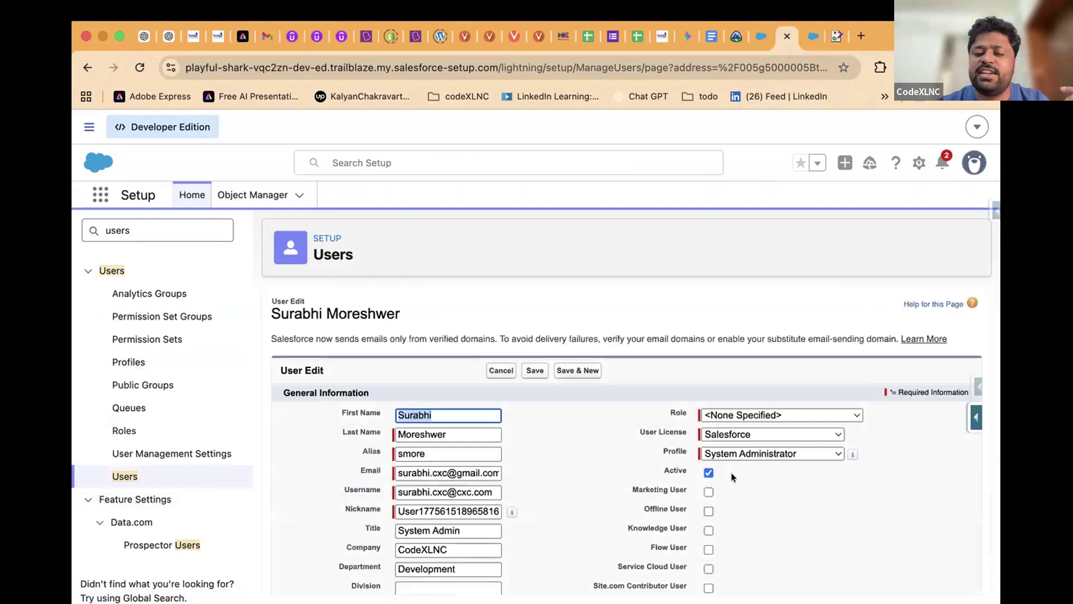
scroll(731, 472, down, 1)
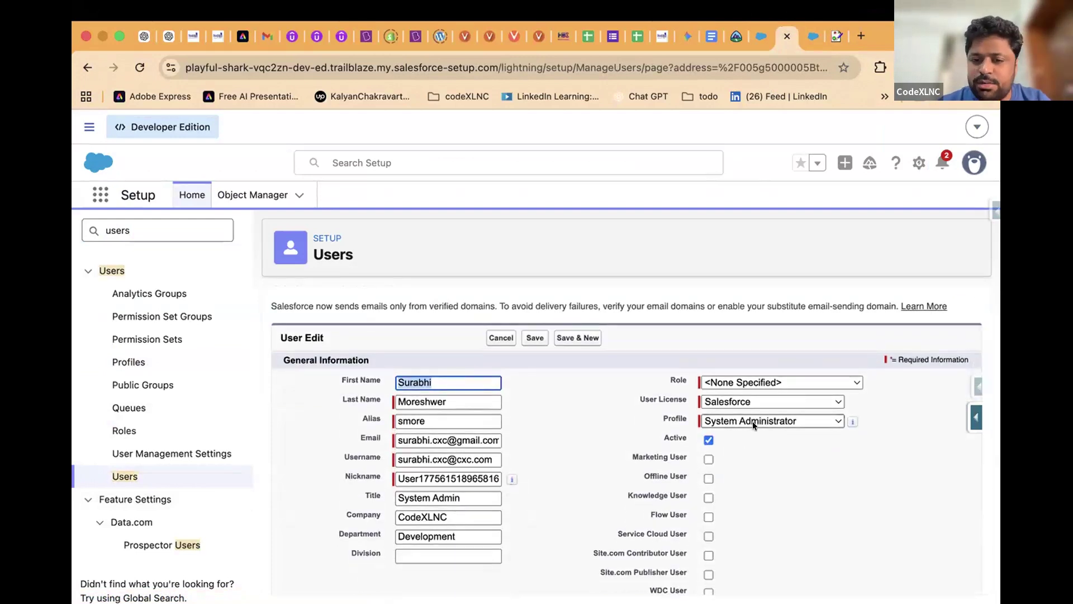
click(755, 421)
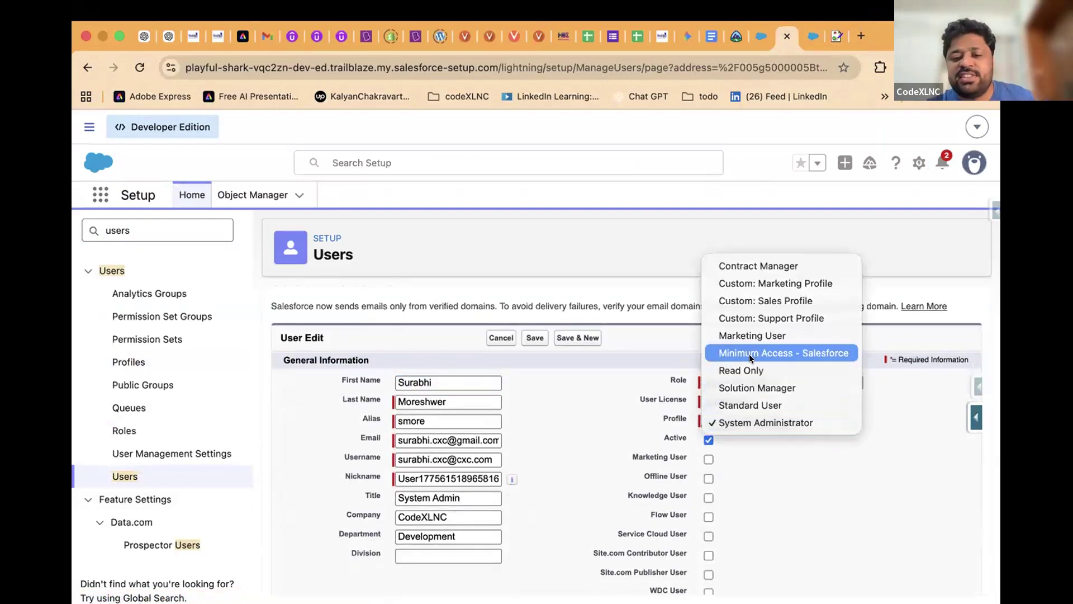
click(793, 420)
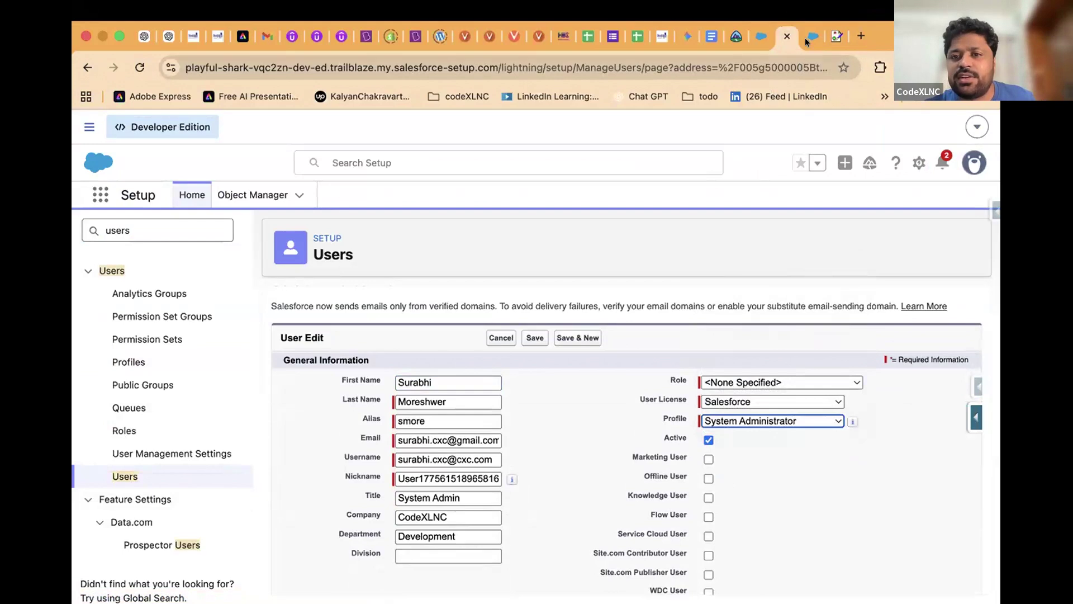
click(805, 38)
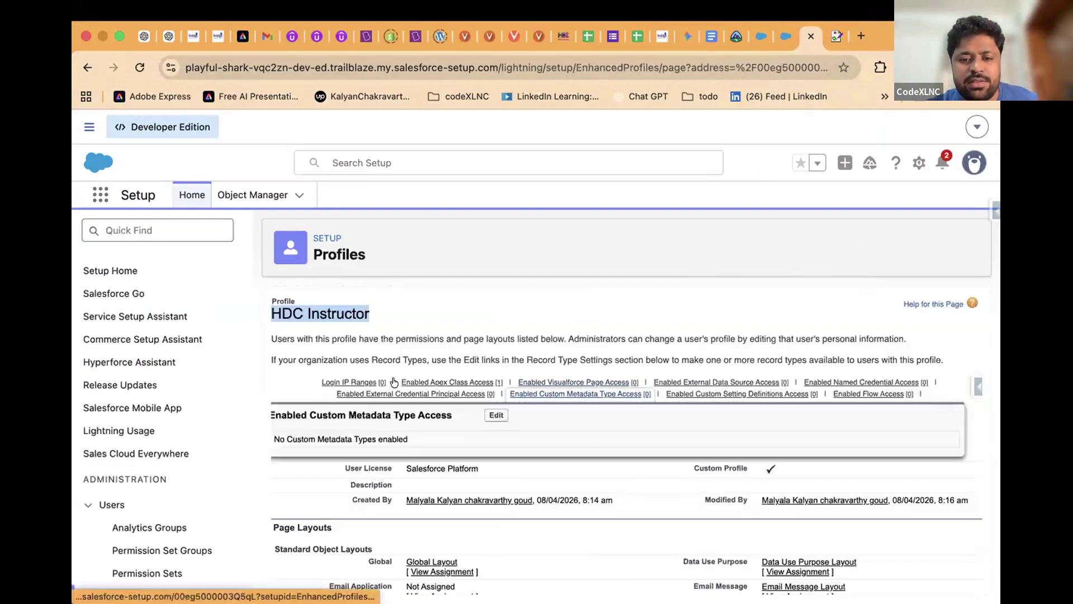
triple_click(292, 306)
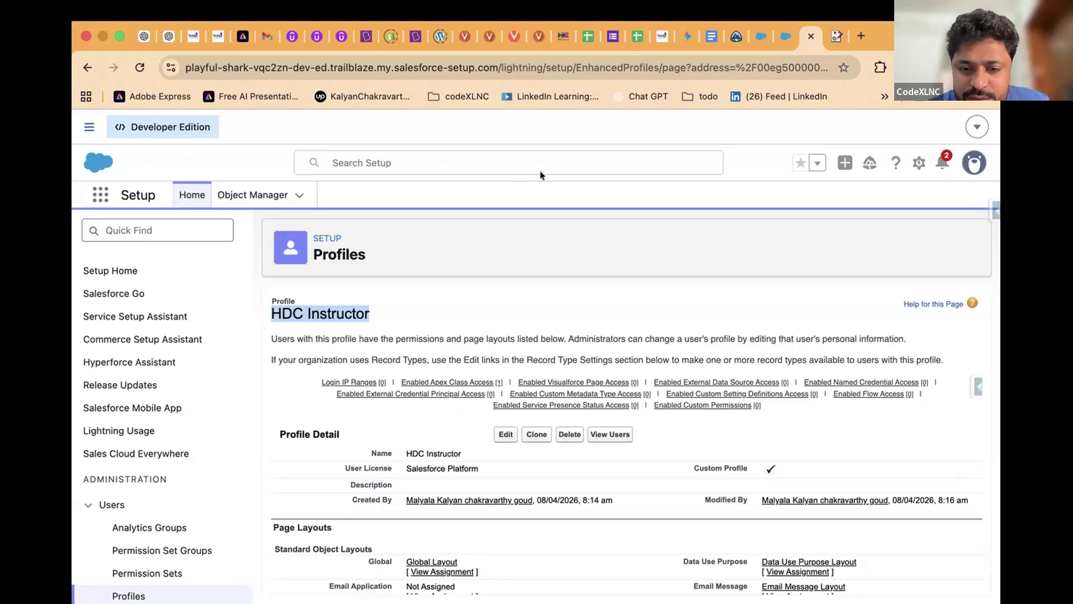
Set the user's license to Salesforce Platform and profile to HDC Instructor
mouse_move(580, 398)
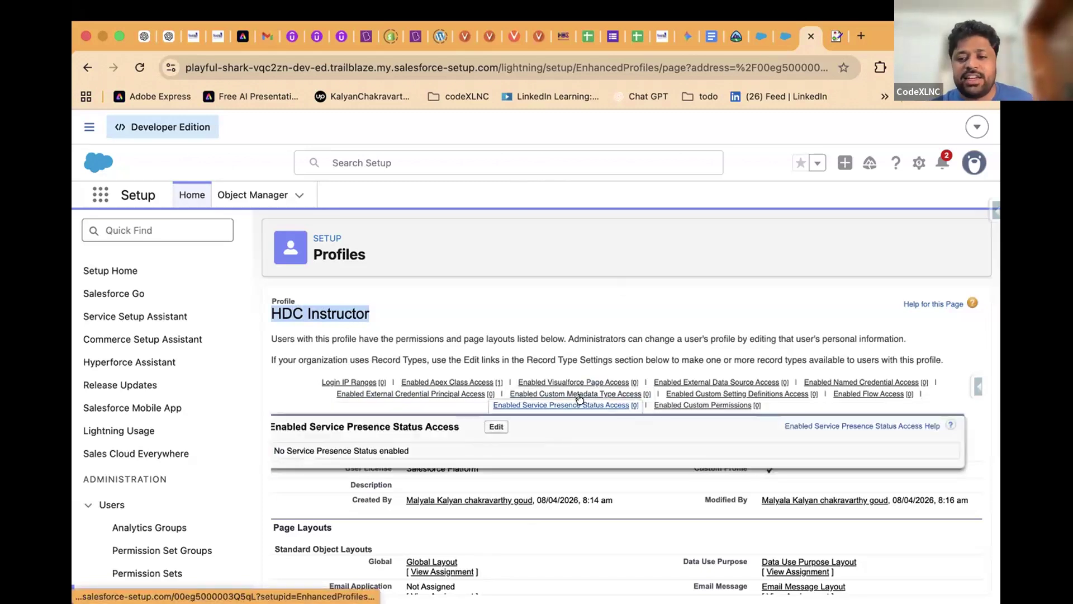
click(776, 36)
click(730, 402)
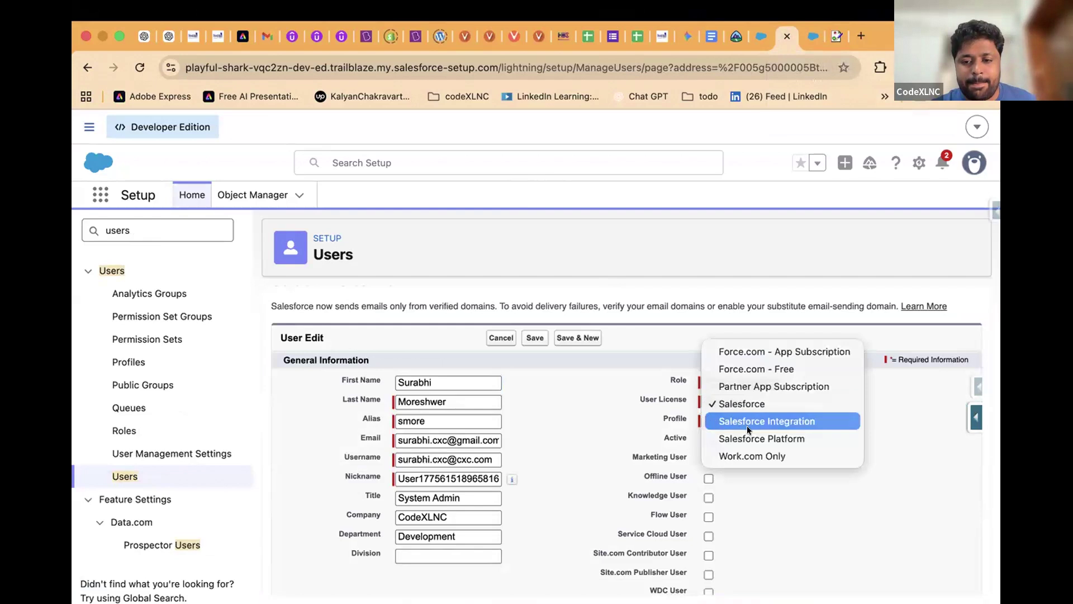
key(Escape)
click(751, 420)
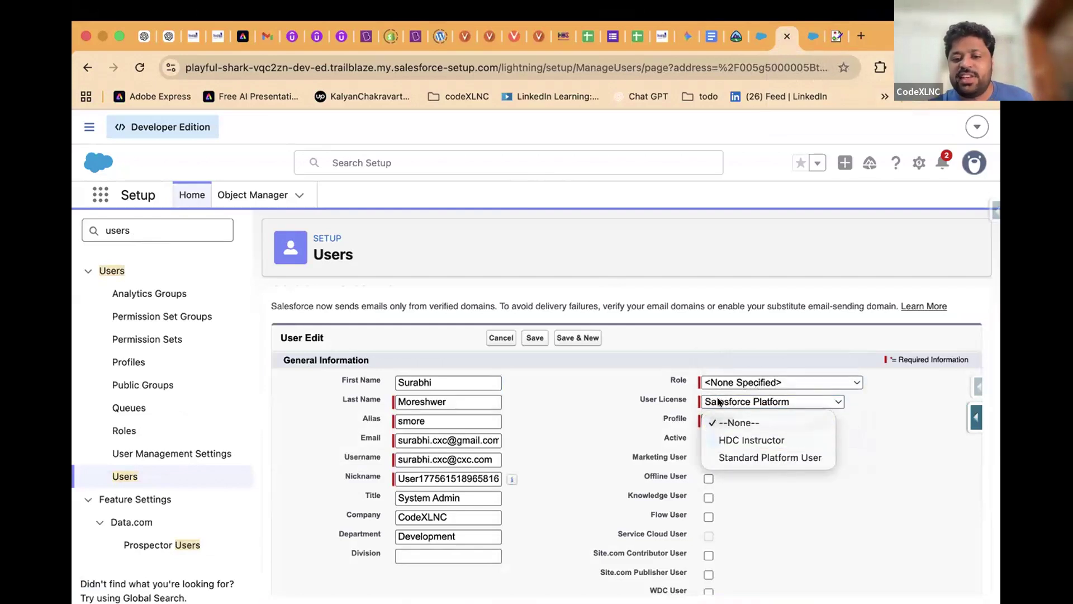
click(742, 441)
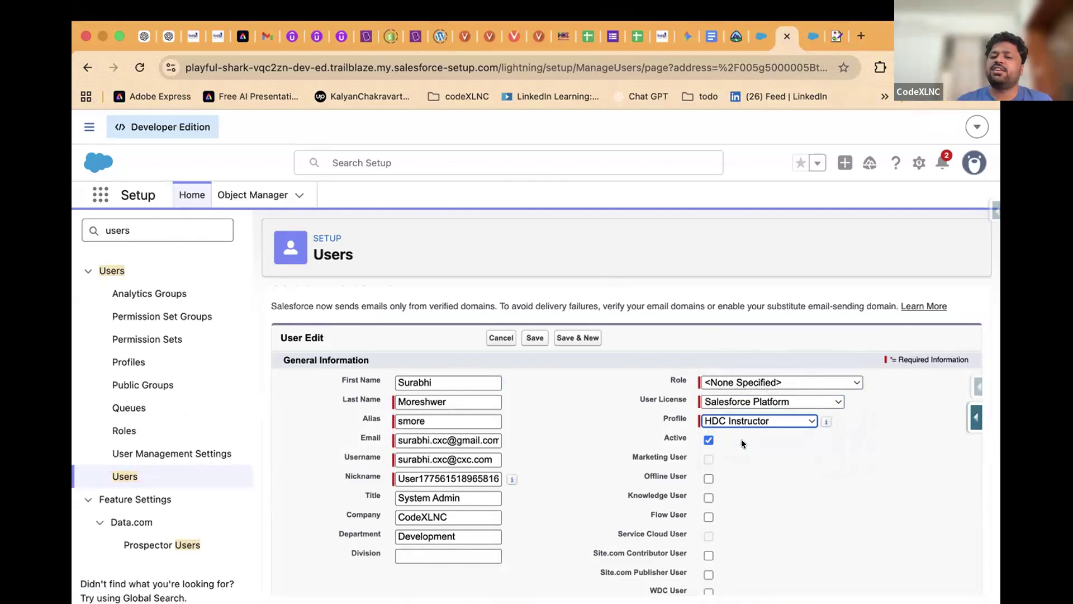
Return to the HDC Instructor profile and scroll down to its Custom Object Permissions
click(806, 32)
scroll(508, 472, down, 15)
scroll(510, 475, down, 20)
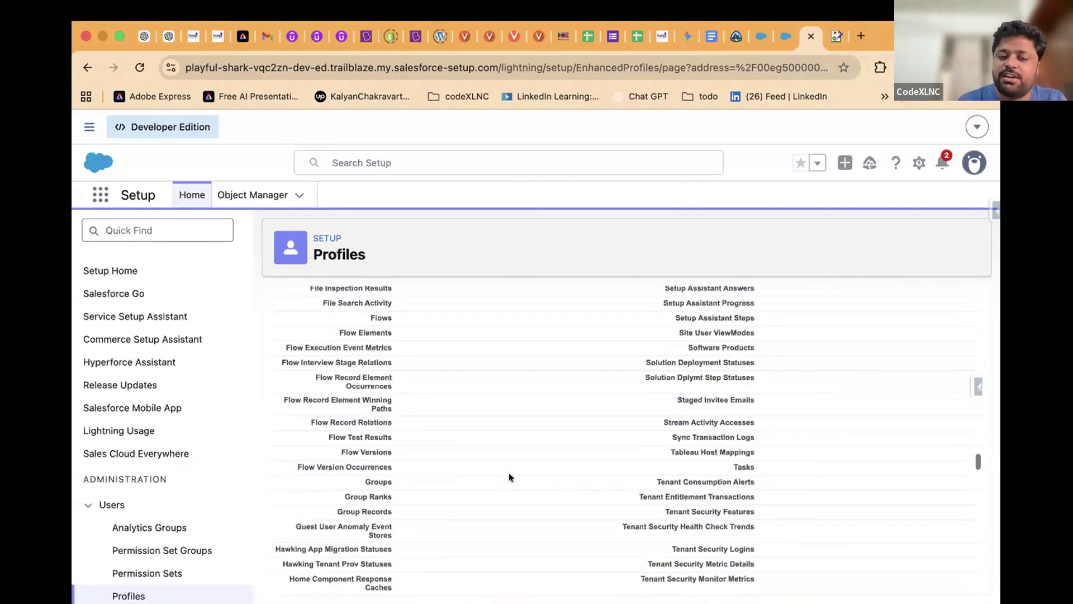
scroll(509, 472, down, 15)
scroll(398, 418, up, 15)
scroll(377, 398, down, 3)
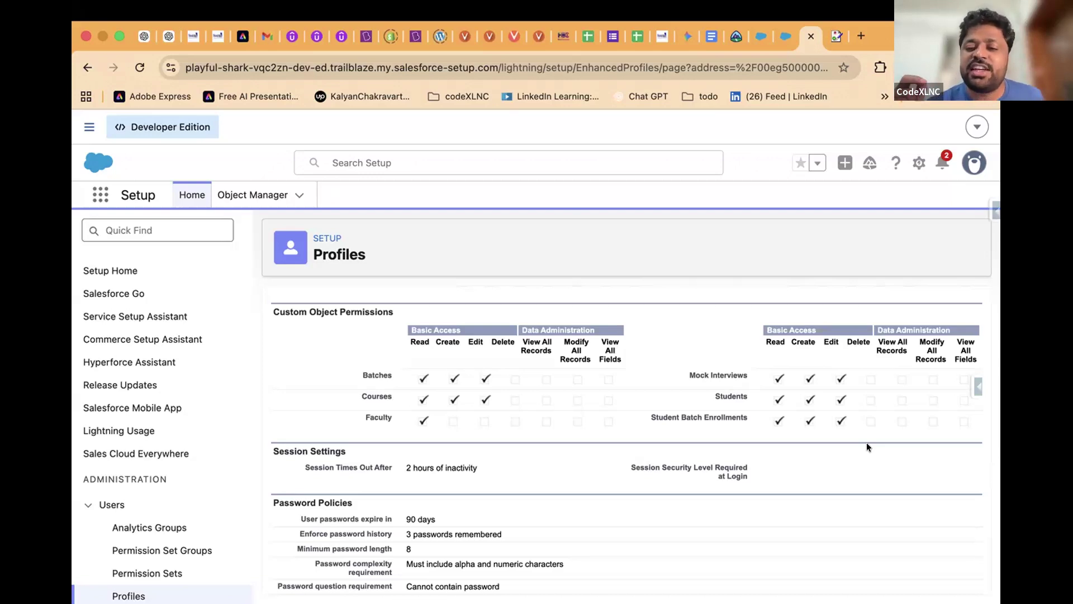
Scroll through the HDC Instructor profile settings, then switch to the Student record
scroll(782, 408, up, 10)
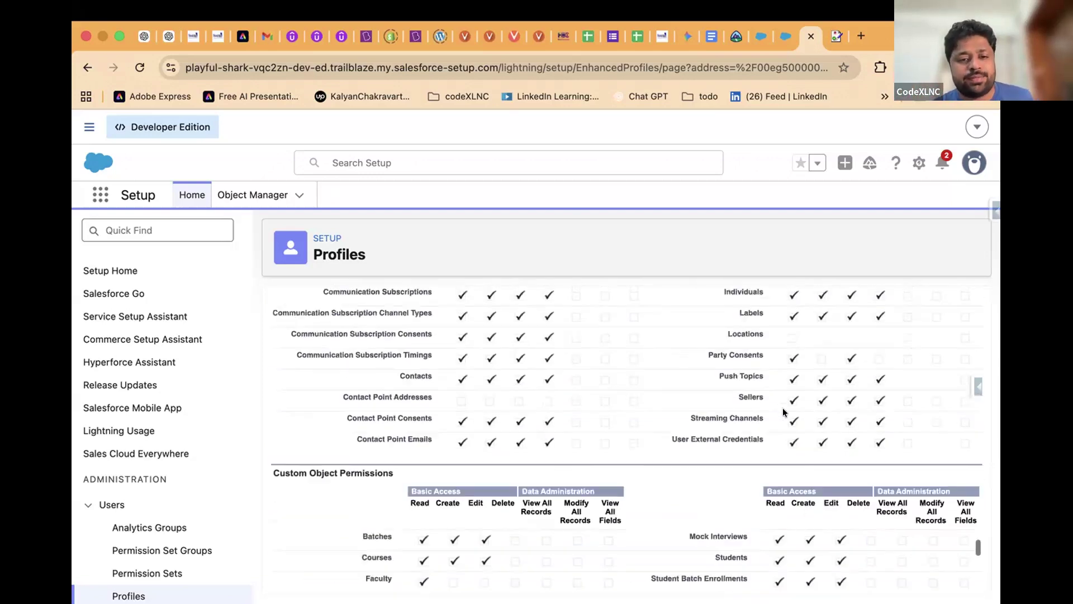
scroll(783, 412, up, 20)
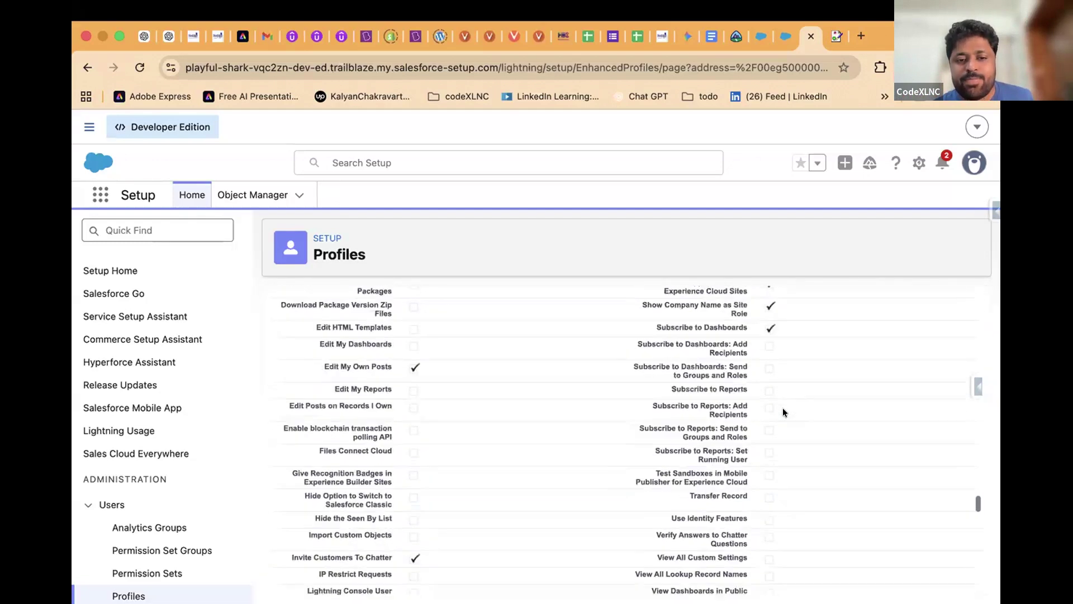
scroll(782, 411, up, 20)
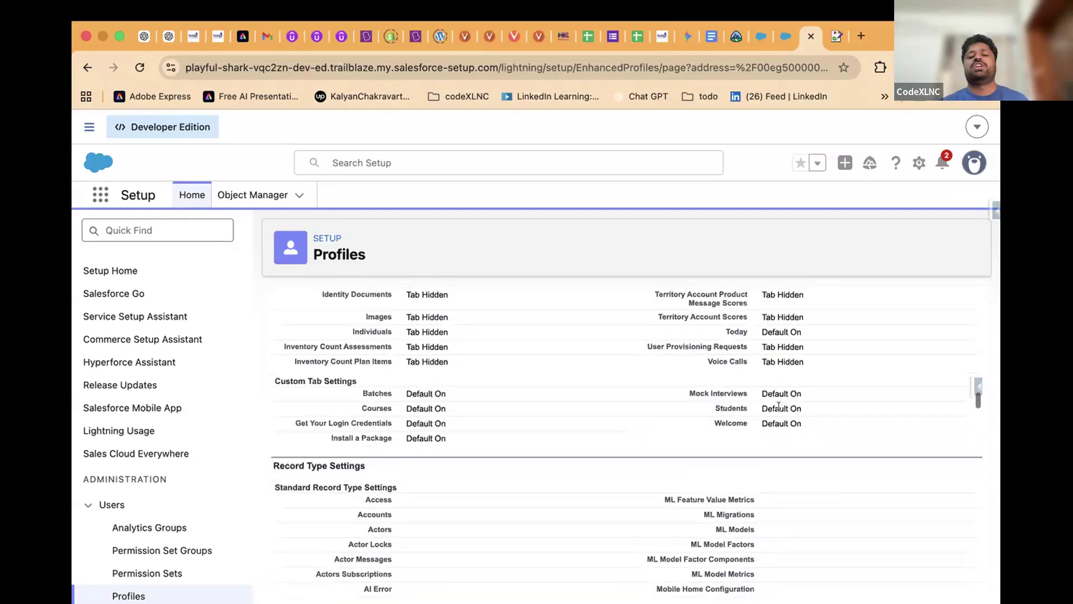
drag(271, 466, 371, 467)
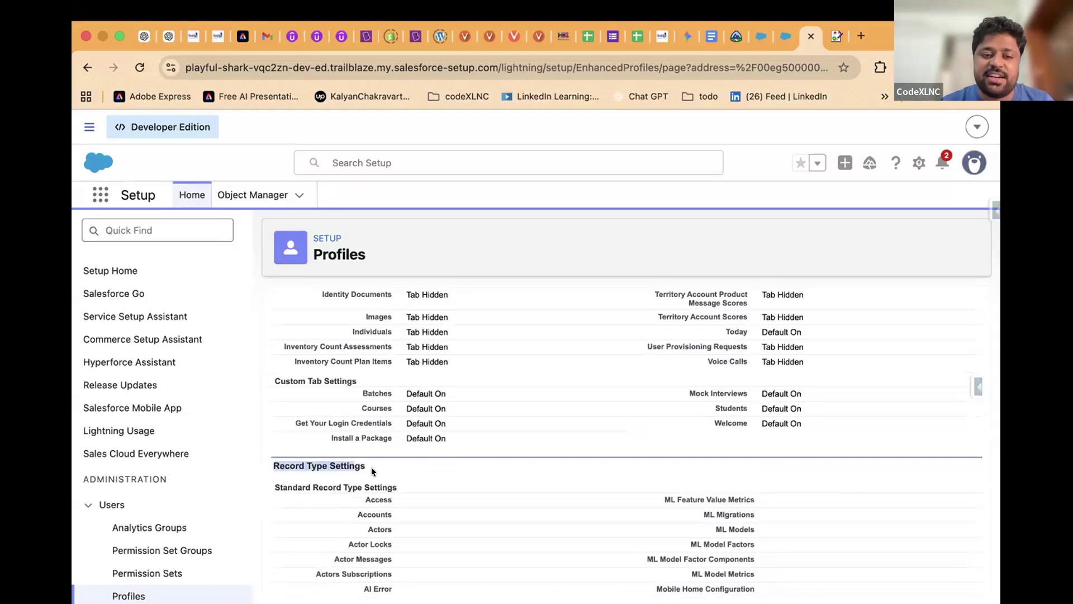
scroll(372, 469, up, 1)
scroll(371, 467, up, 10)
scroll(371, 467, down, 10)
scroll(371, 467, up, 15)
scroll(371, 467, up, 15)
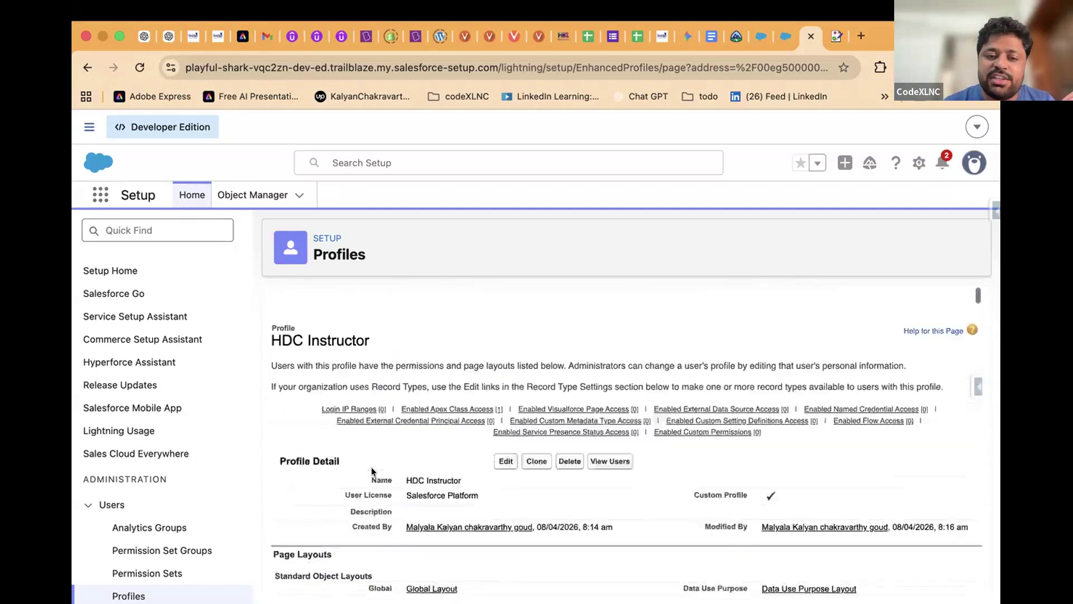
scroll(371, 468, down, 3)
scroll(393, 549, down, 15)
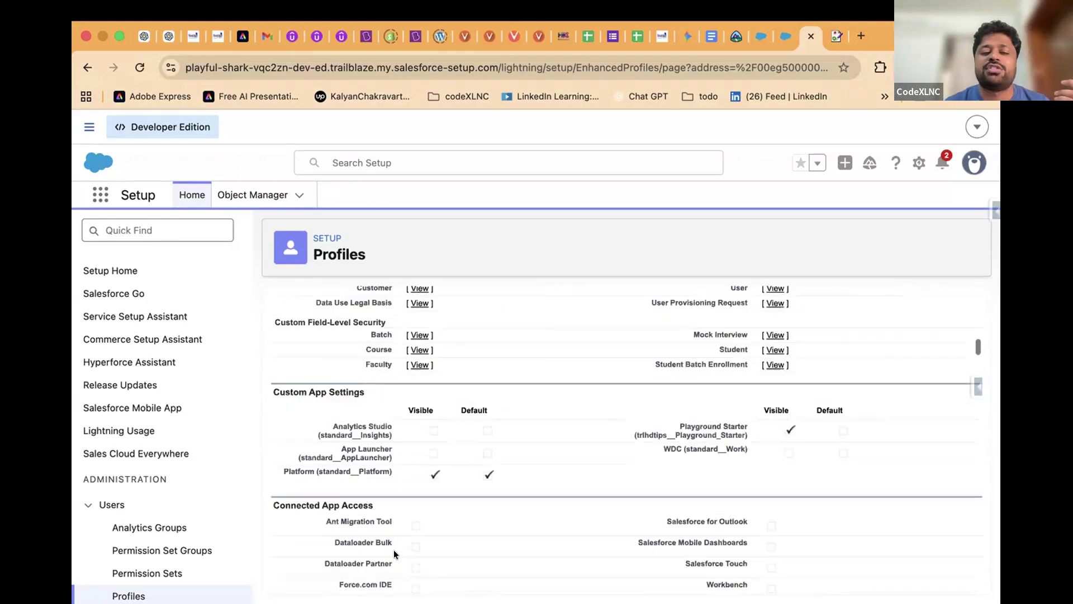
scroll(394, 553, down, 20)
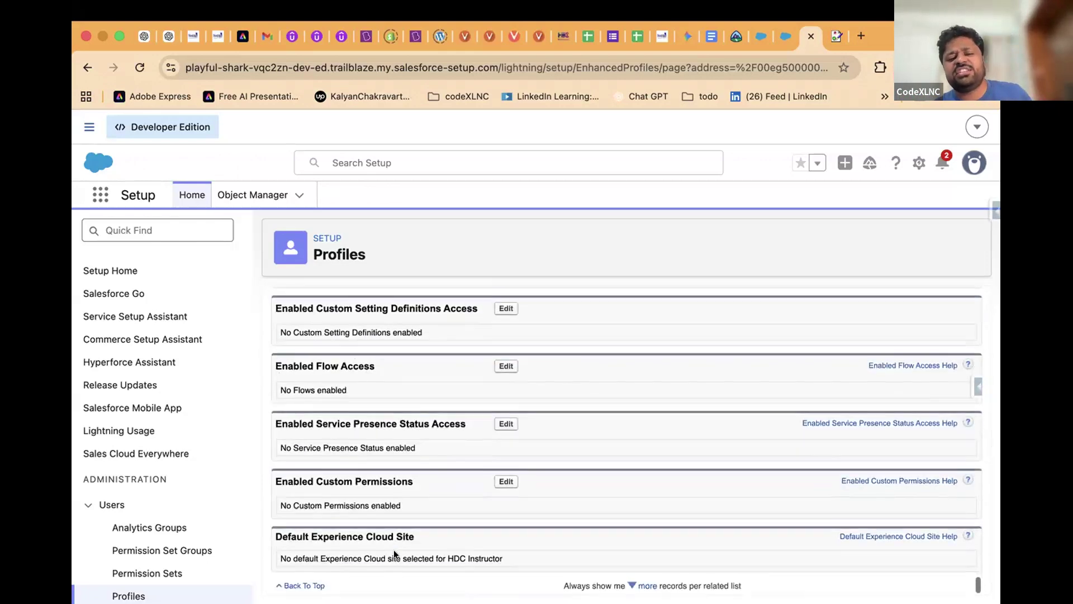
scroll(387, 475, up, 15)
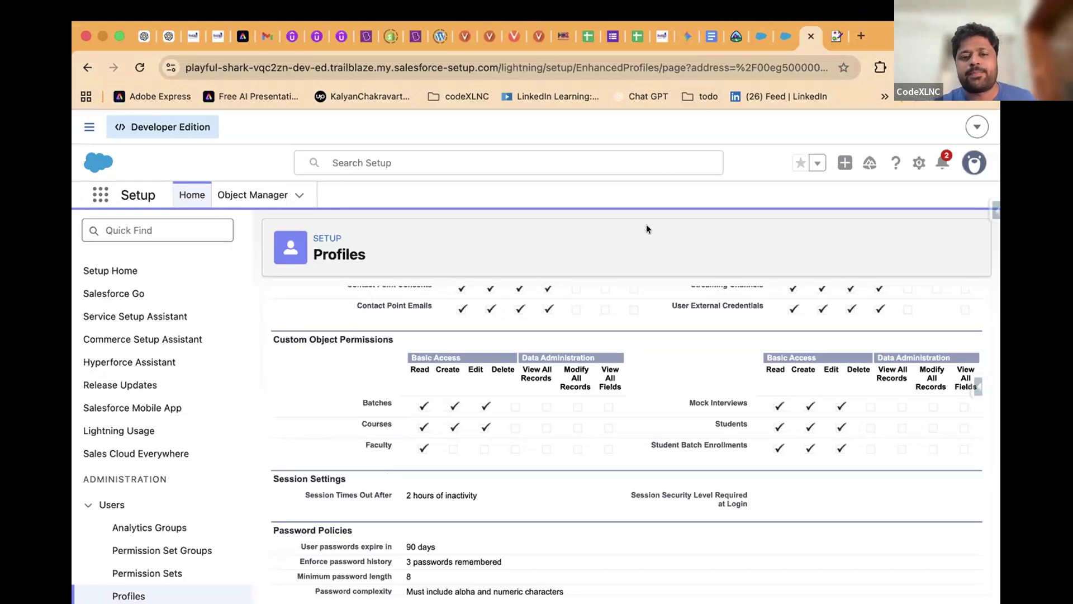
scroll(544, 457, up, 15)
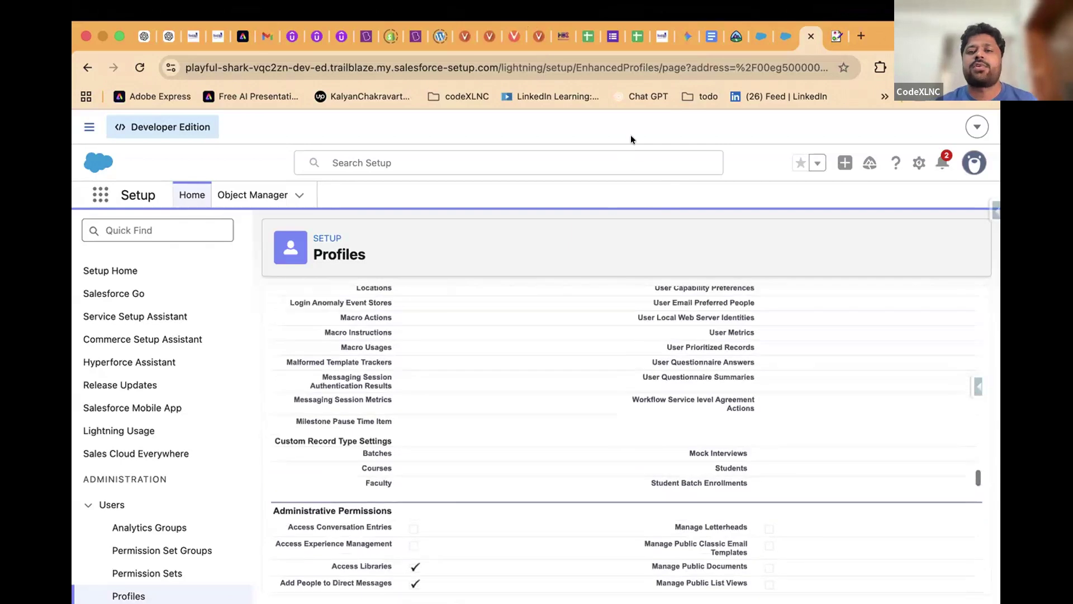
scroll(517, 318, up, 15)
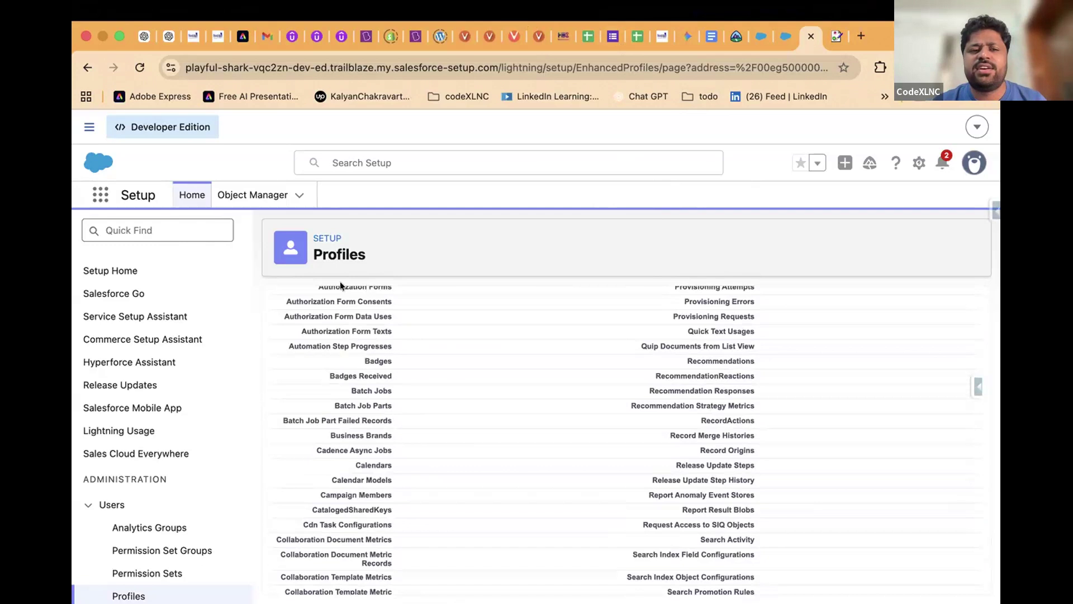
scroll(341, 439, down, 6)
scroll(344, 437, up, 15)
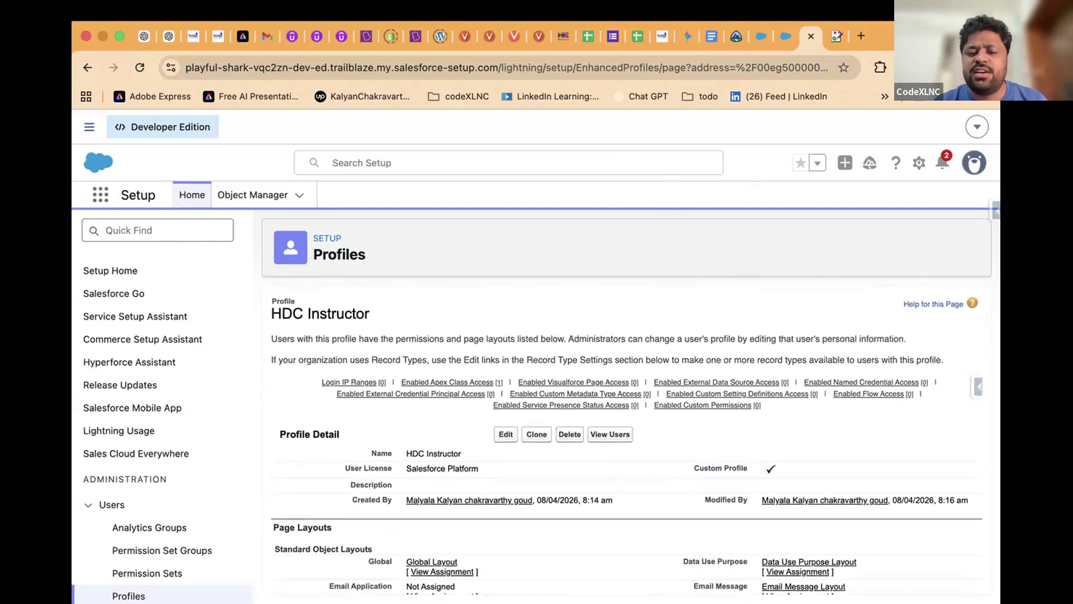
click(761, 36)
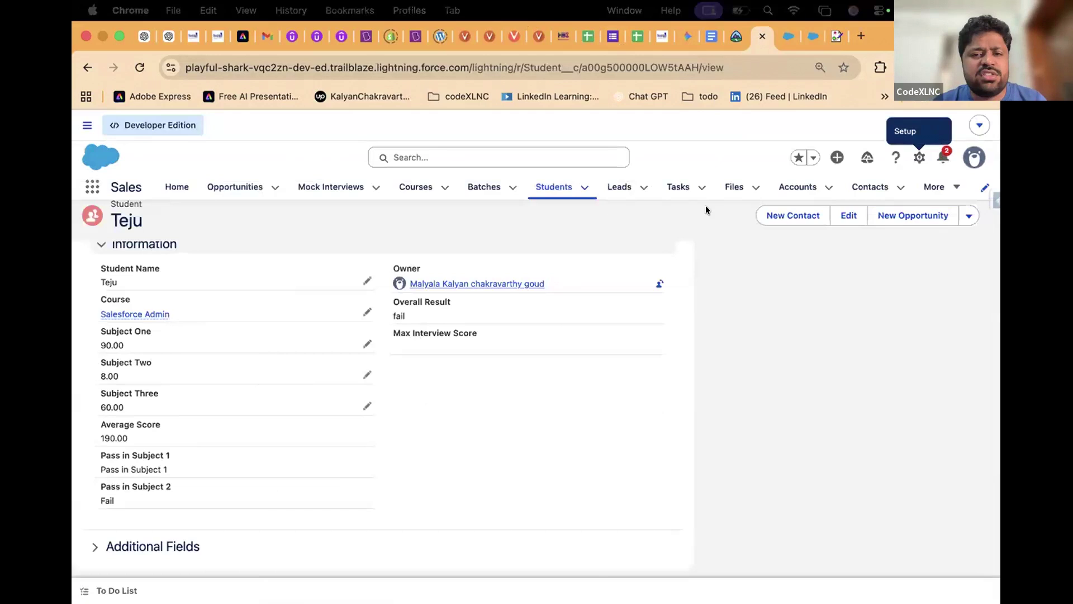
Confirm the user's edit form still shows HDC Instructor, then return to the profile page
click(777, 29)
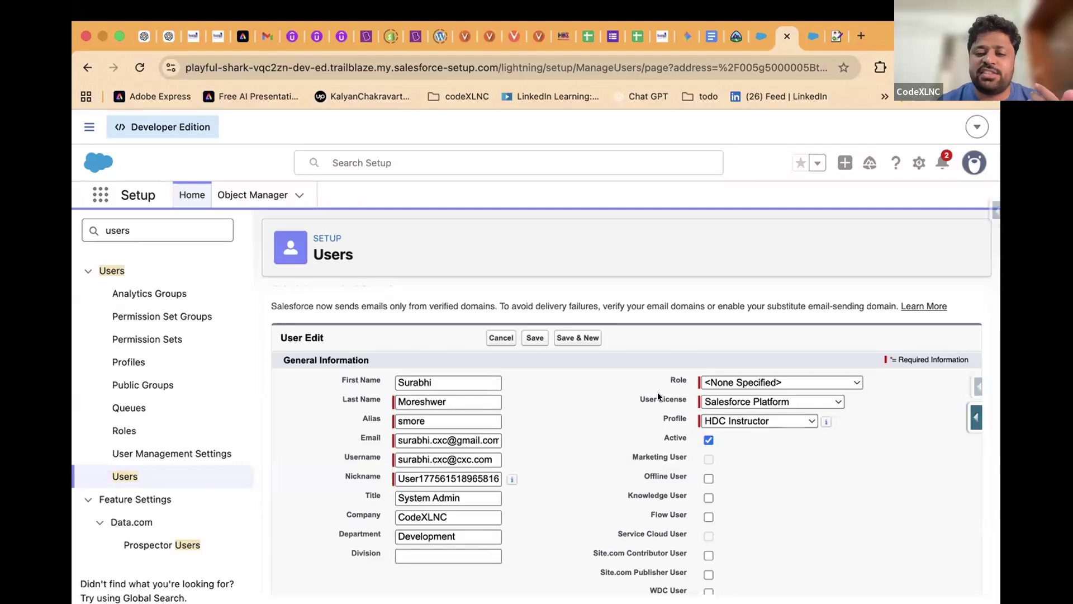
click(725, 420)
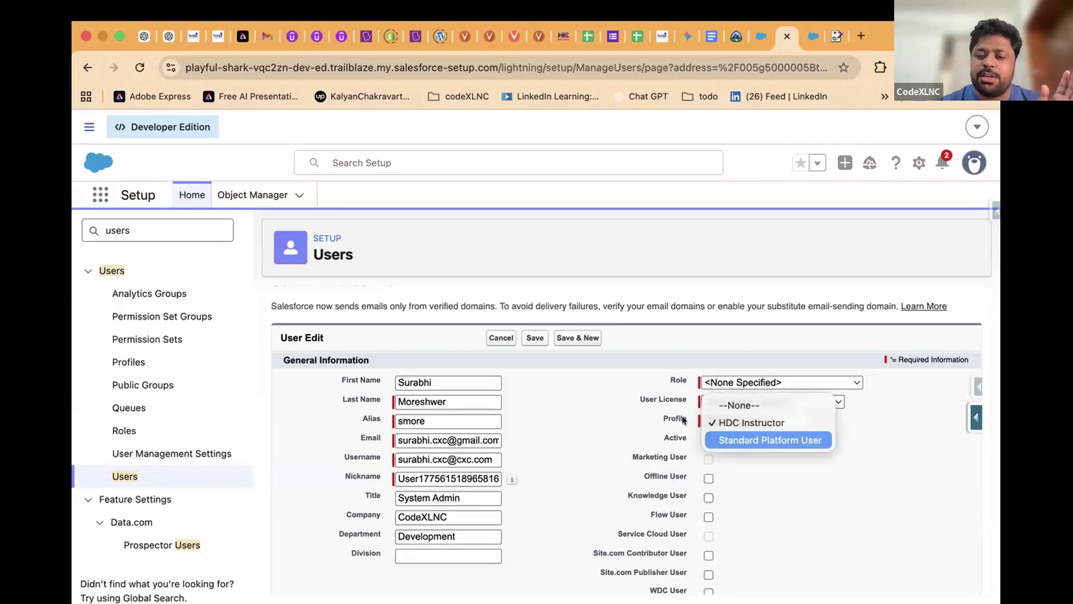
click(551, 426)
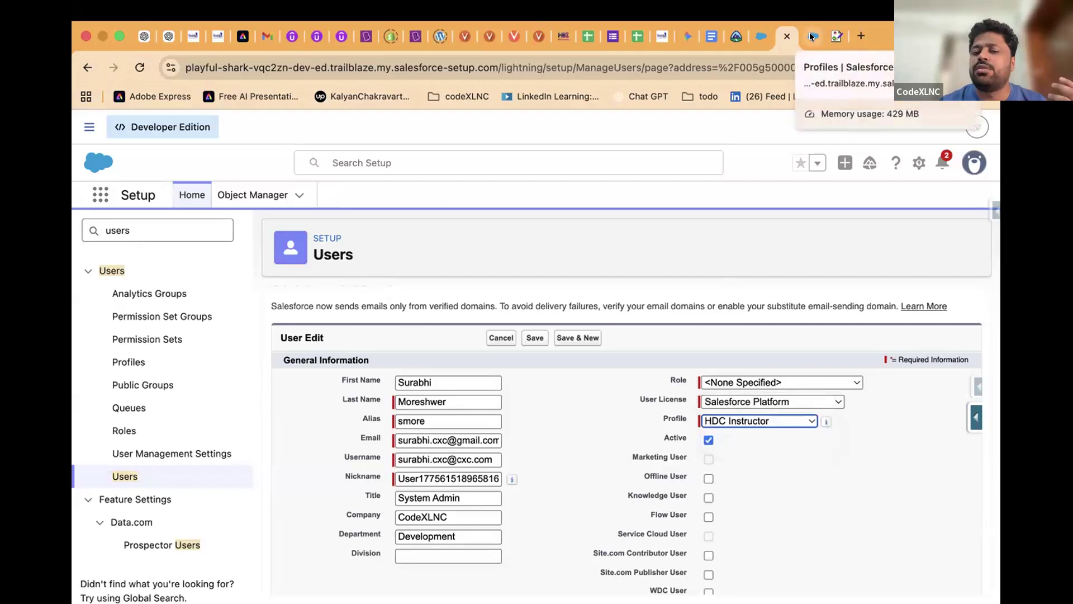
click(810, 33)
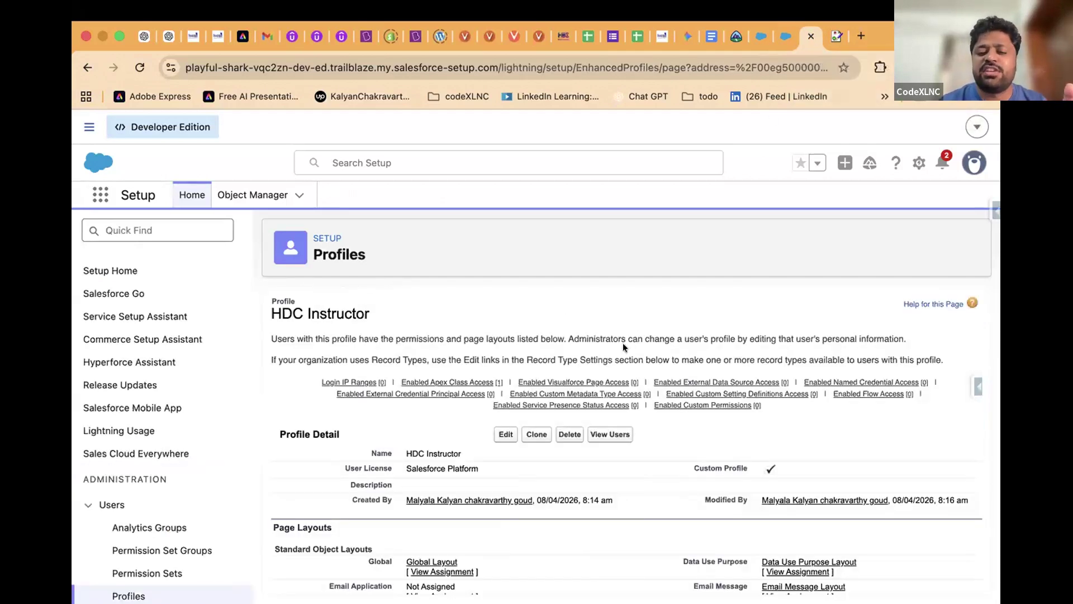
Highlight the profile's standard and custom object permission rows, then switch to the Student record
scroll(624, 346, down, 20)
scroll(624, 347, down, 20)
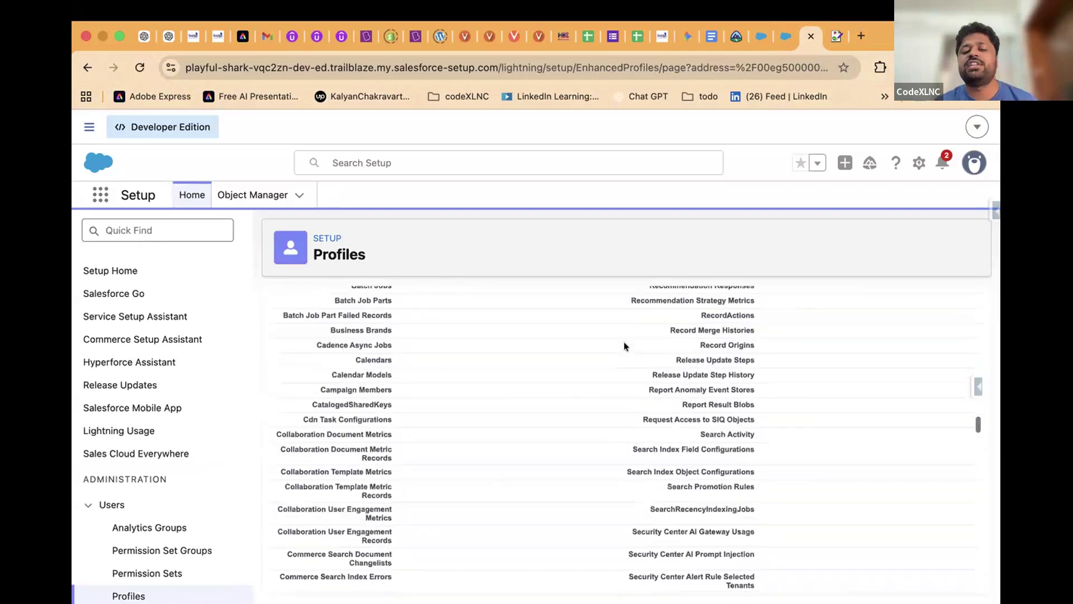
scroll(624, 346, down, 20)
scroll(624, 341, down, 20)
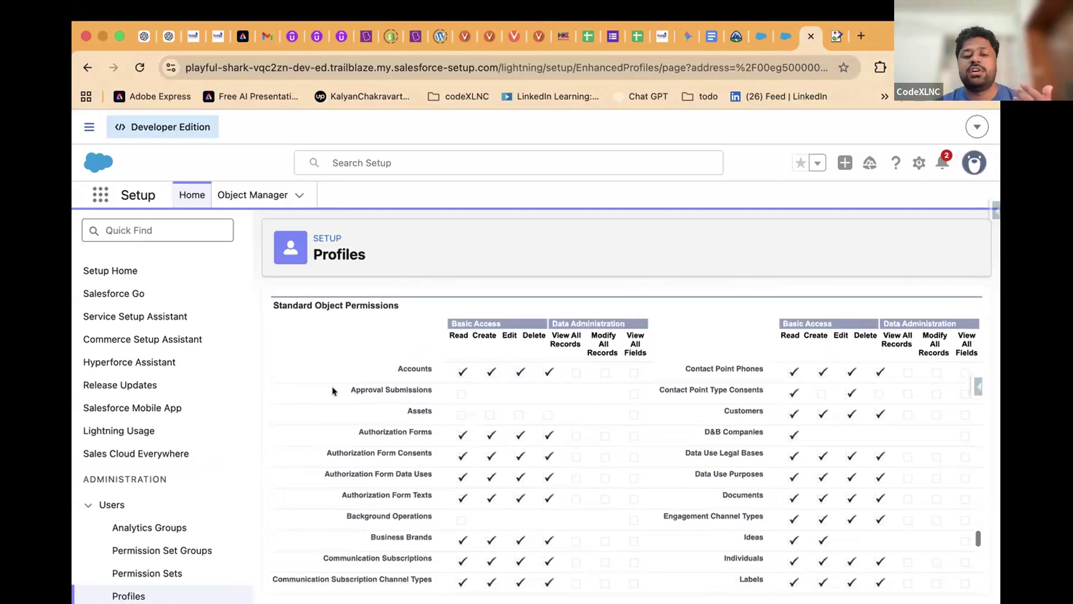
drag(352, 368, 480, 491)
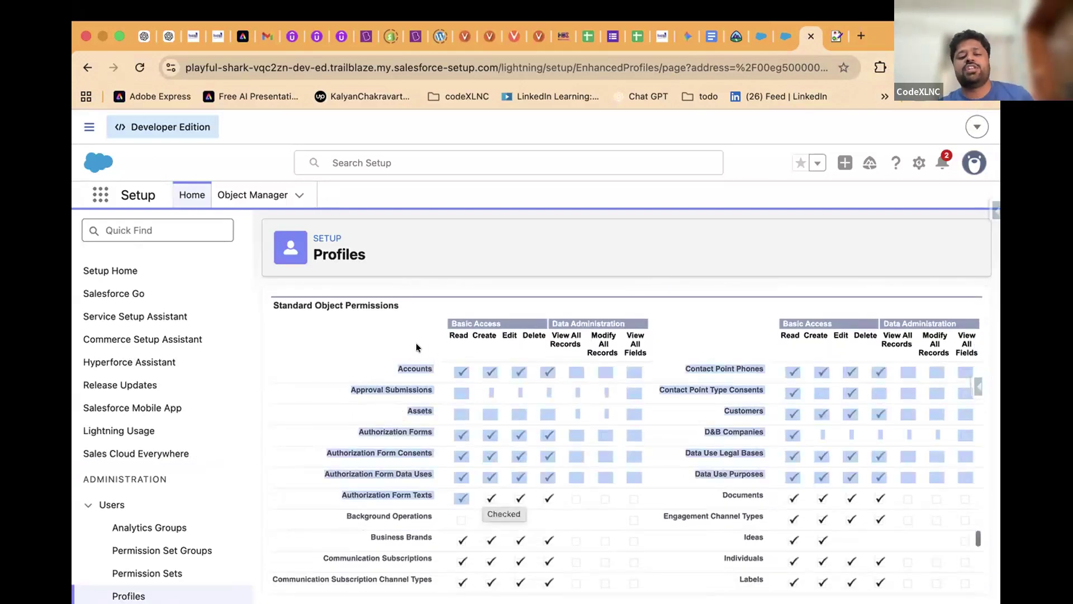
scroll(420, 380, down, 6)
click(427, 425)
scroll(428, 435, down, 4)
drag(436, 310, 877, 390)
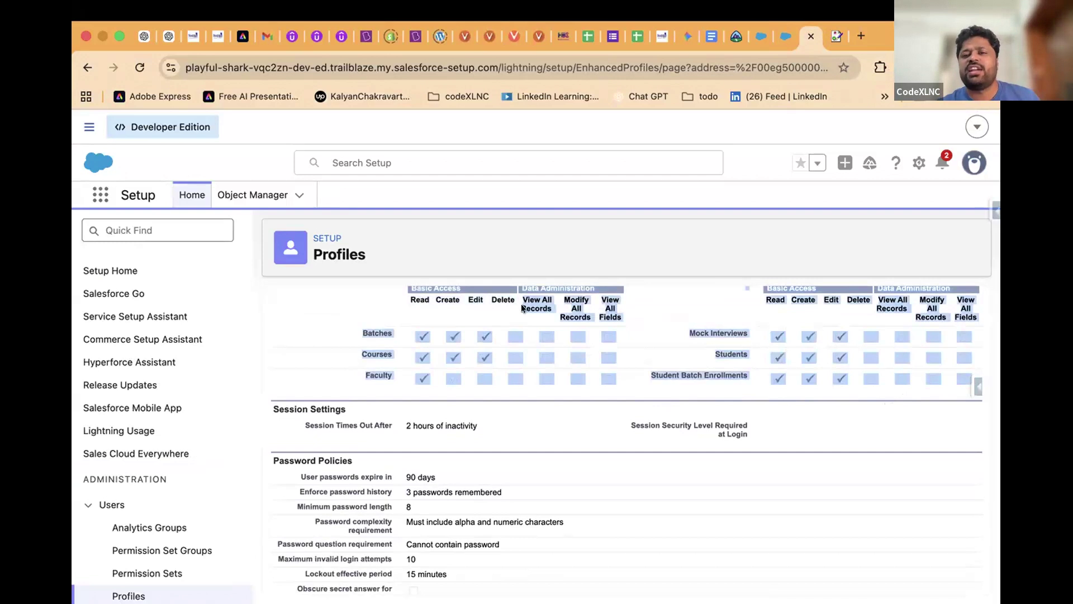
click(758, 29)
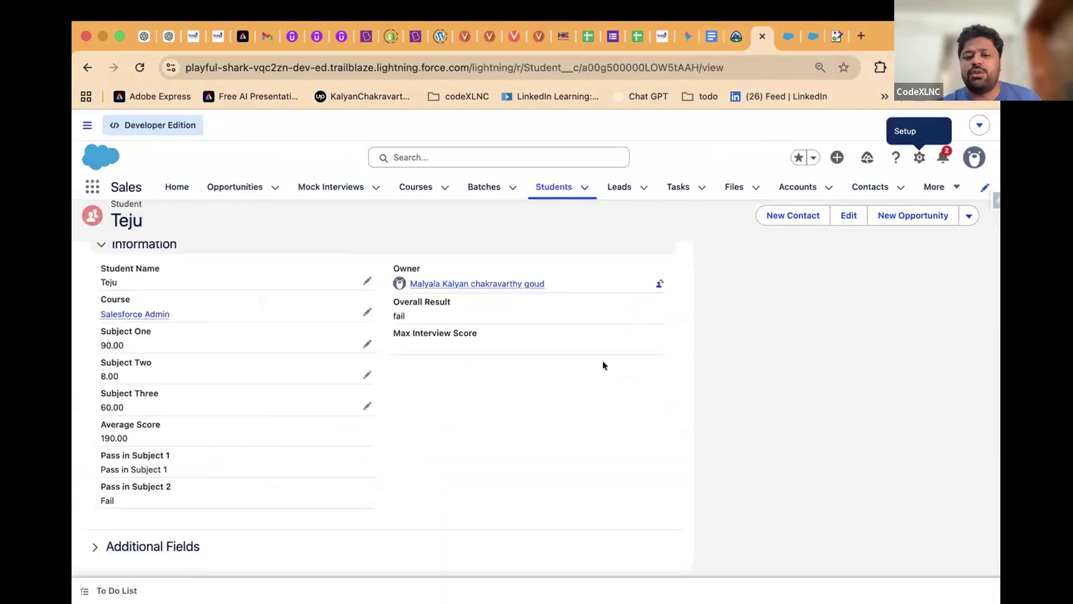
Edit the user to a Salesforce Platform license with the HDC Instructor profile
click(784, 32)
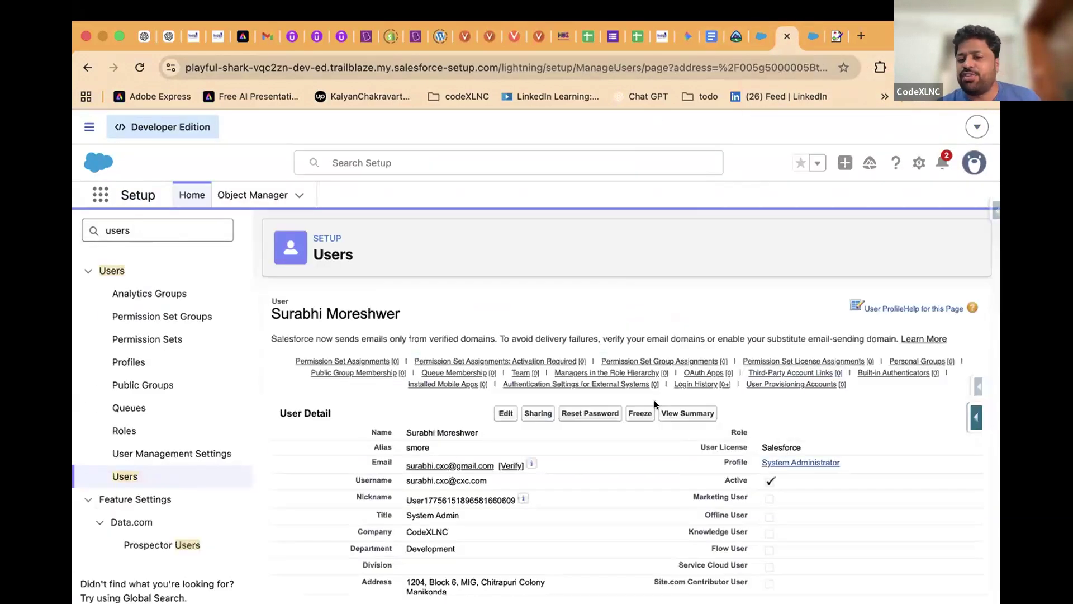
click(505, 413)
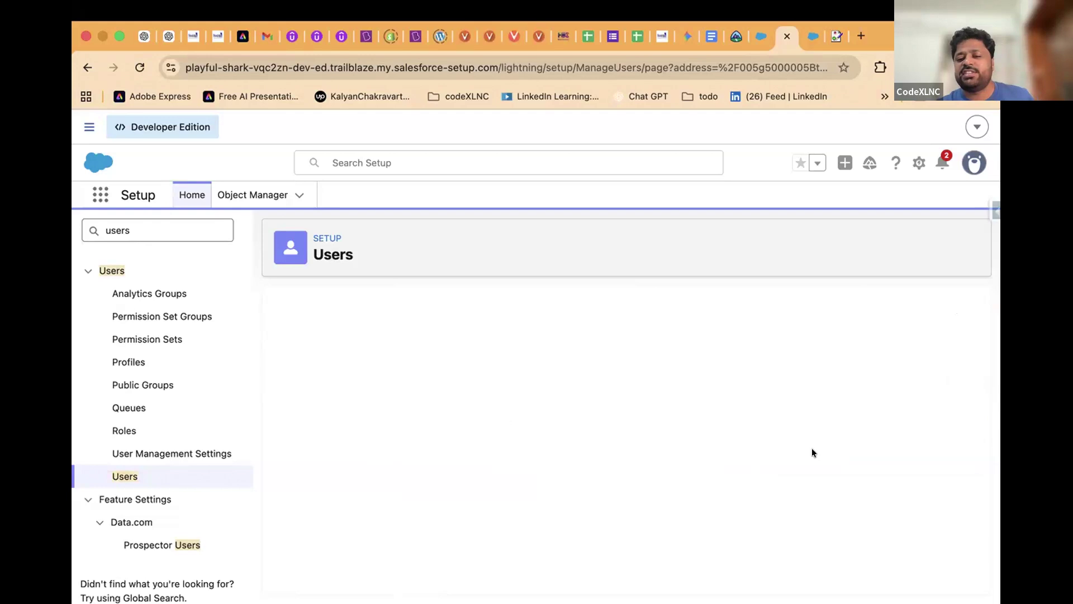
click(770, 448)
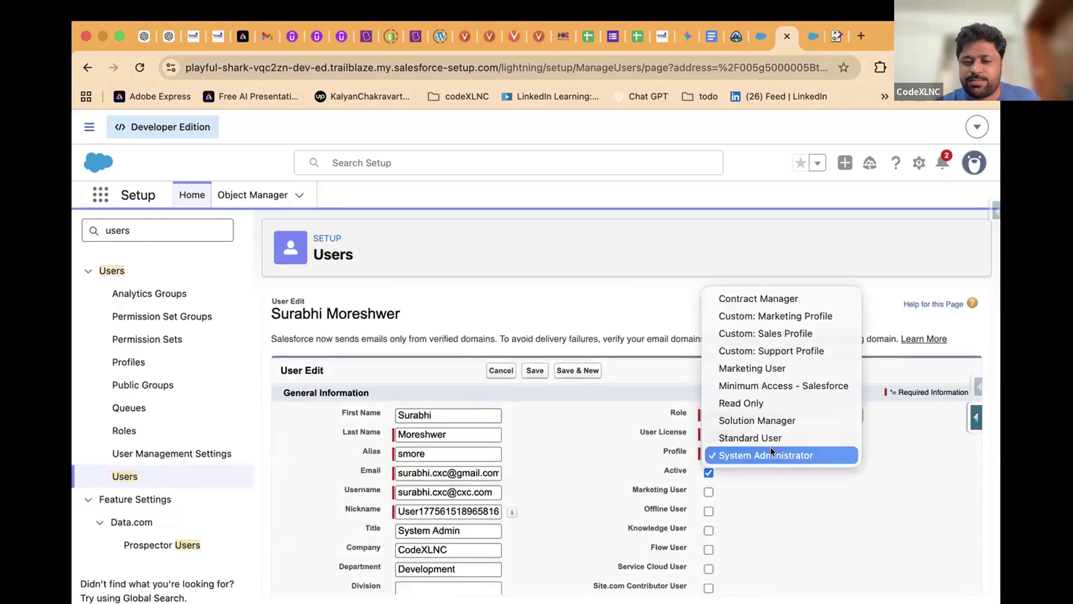
click(770, 447)
click(751, 434)
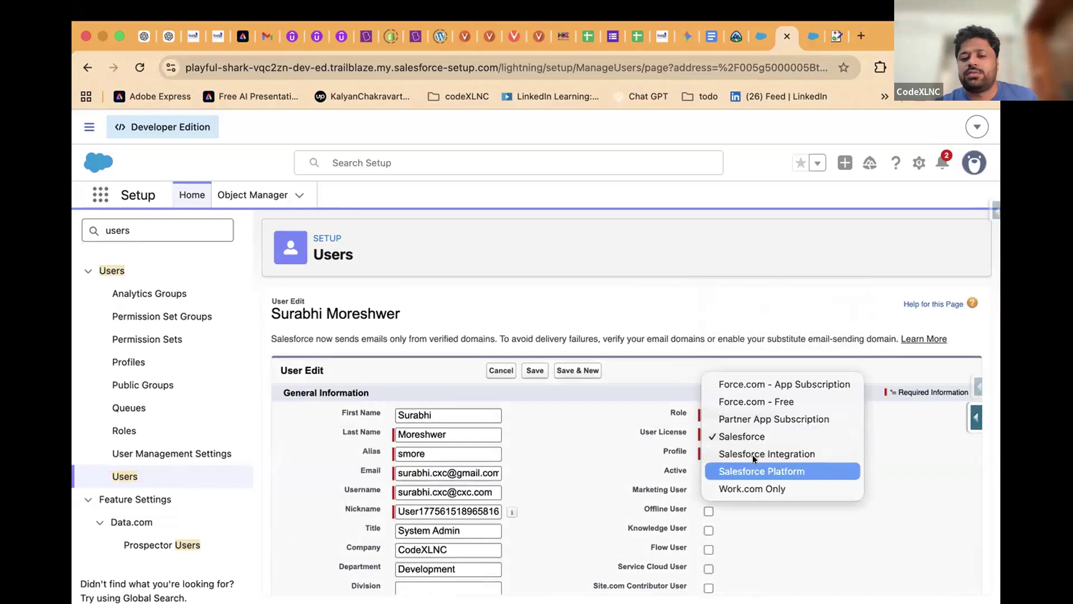
click(752, 471)
click(753, 450)
click(758, 471)
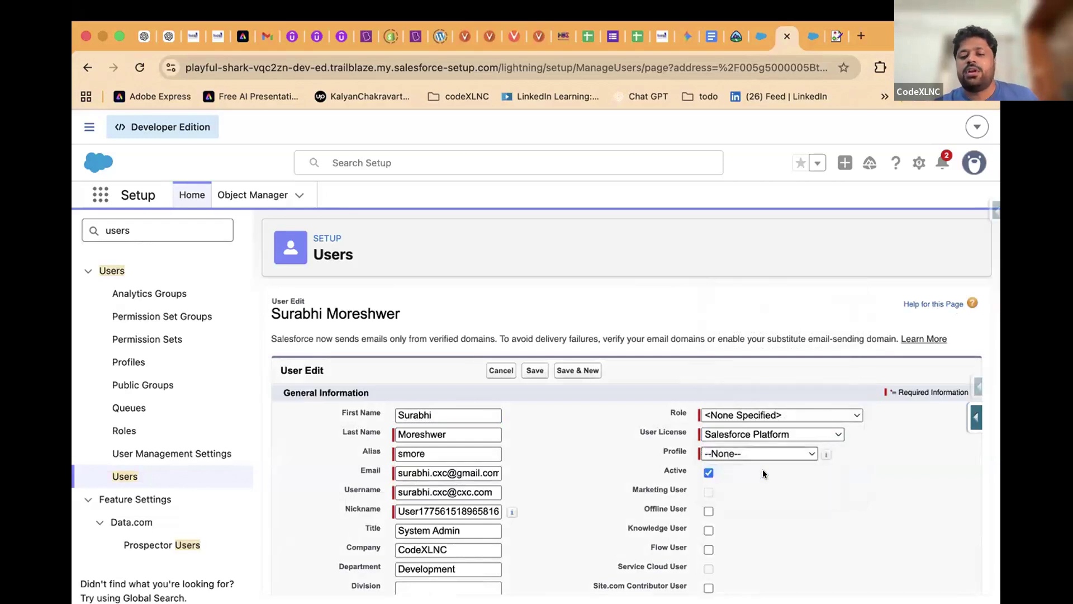
Keep the user active, save the changes, and return to the Student record
click(708, 472)
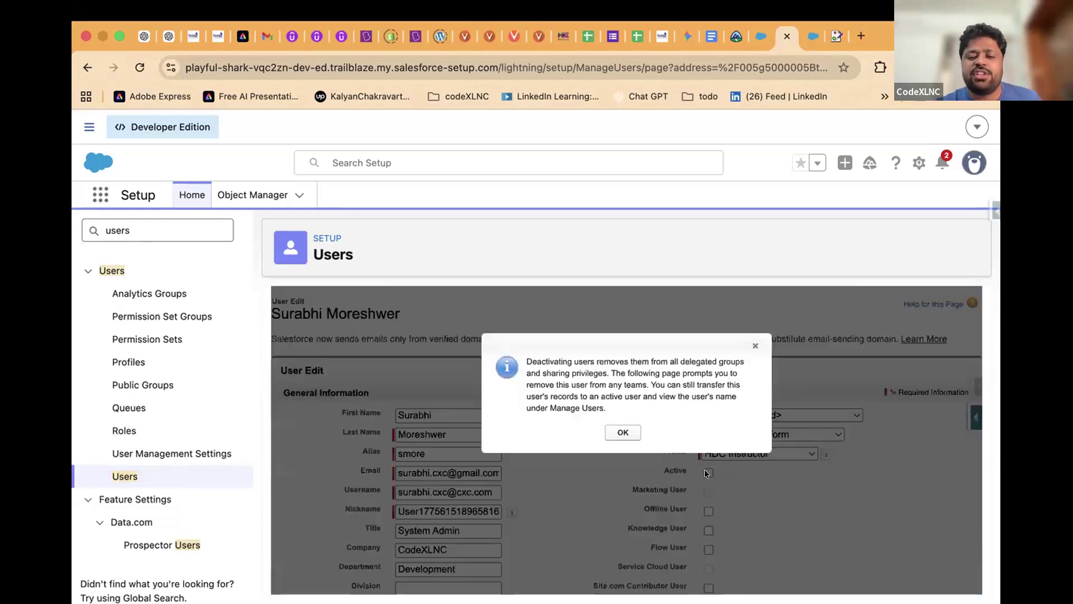
click(624, 432)
click(707, 473)
click(535, 370)
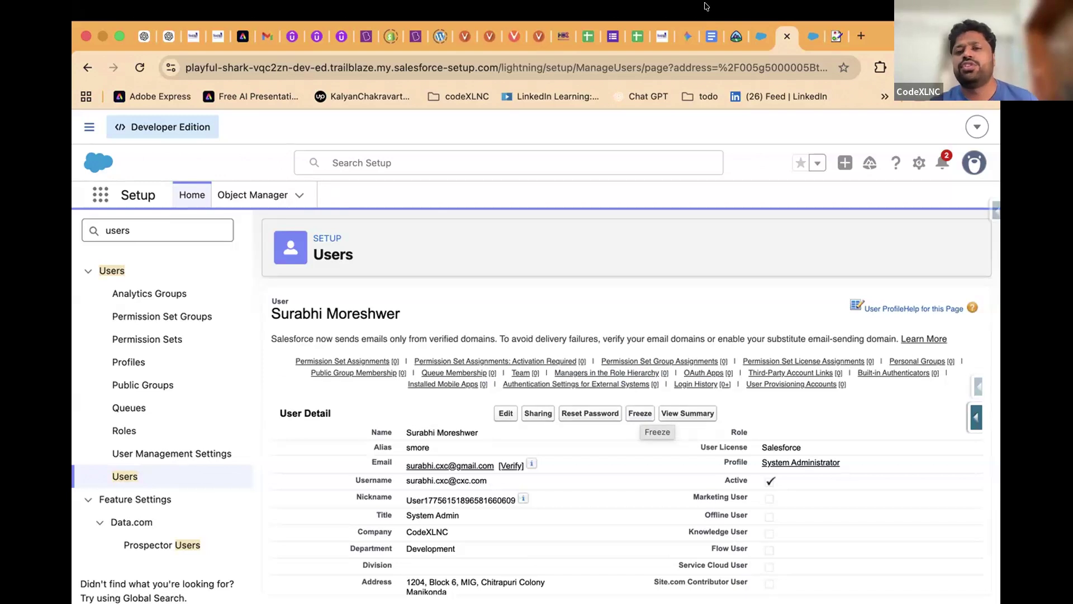
click(758, 36)
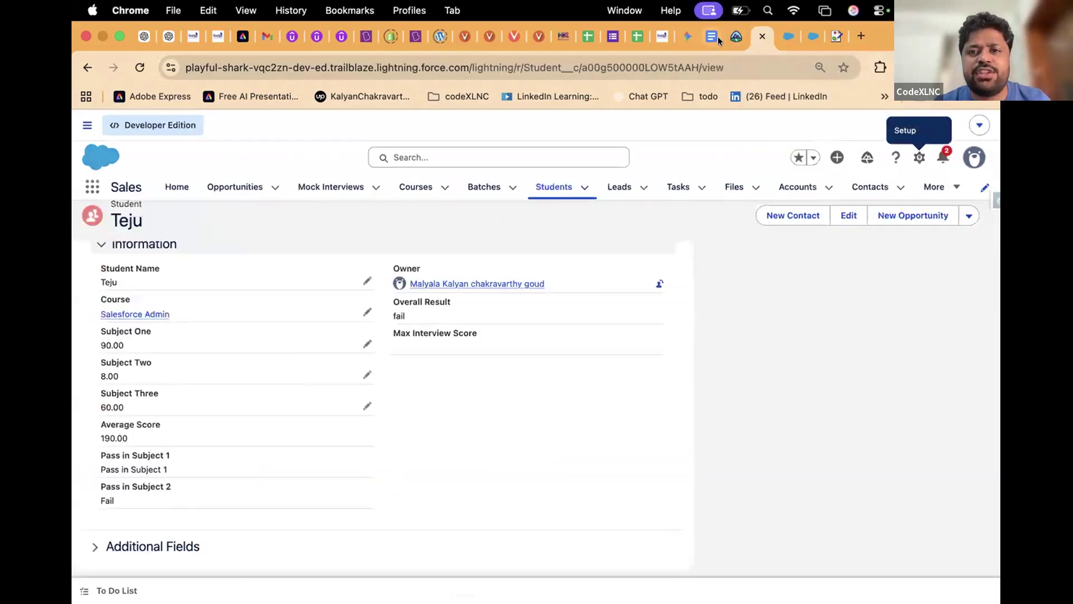
Search Trailhead for 'data security' using the suggested search term
click(729, 36)
click(686, 132)
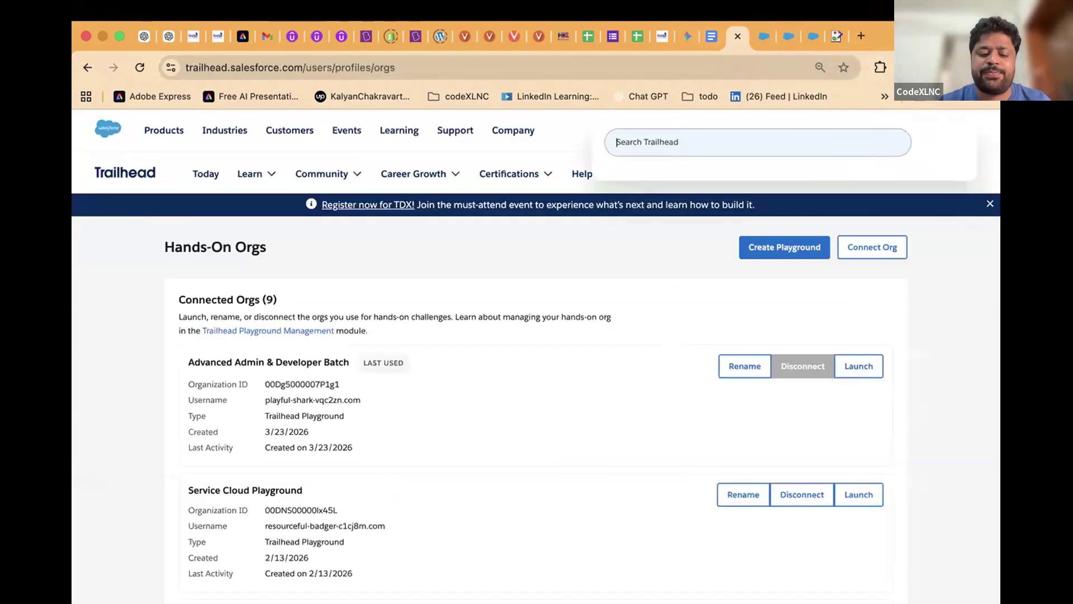
text(data se)
key(Down)
key(Return)
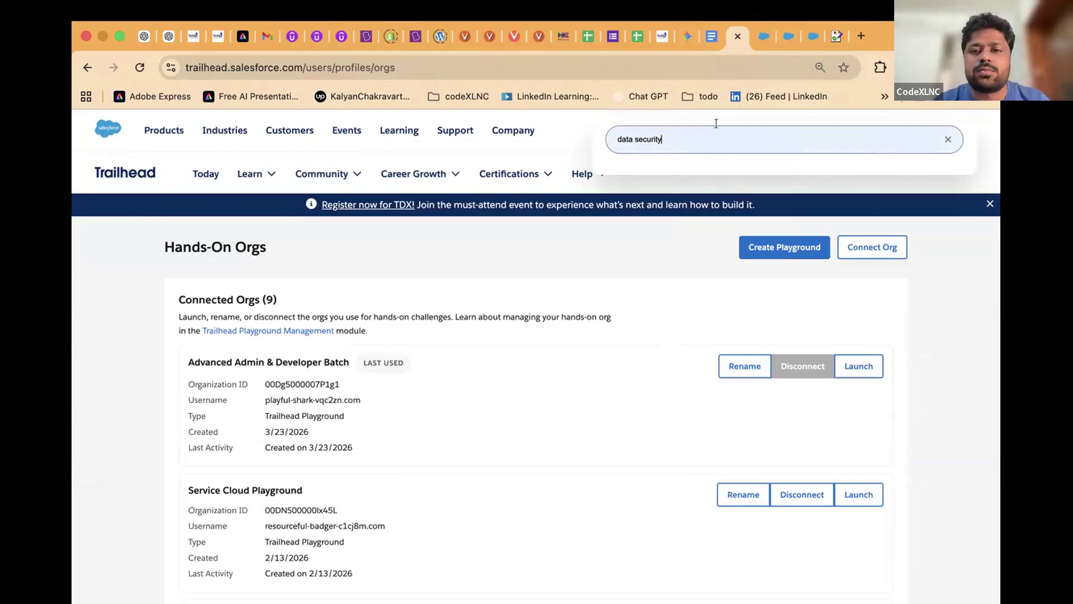
key(Return)
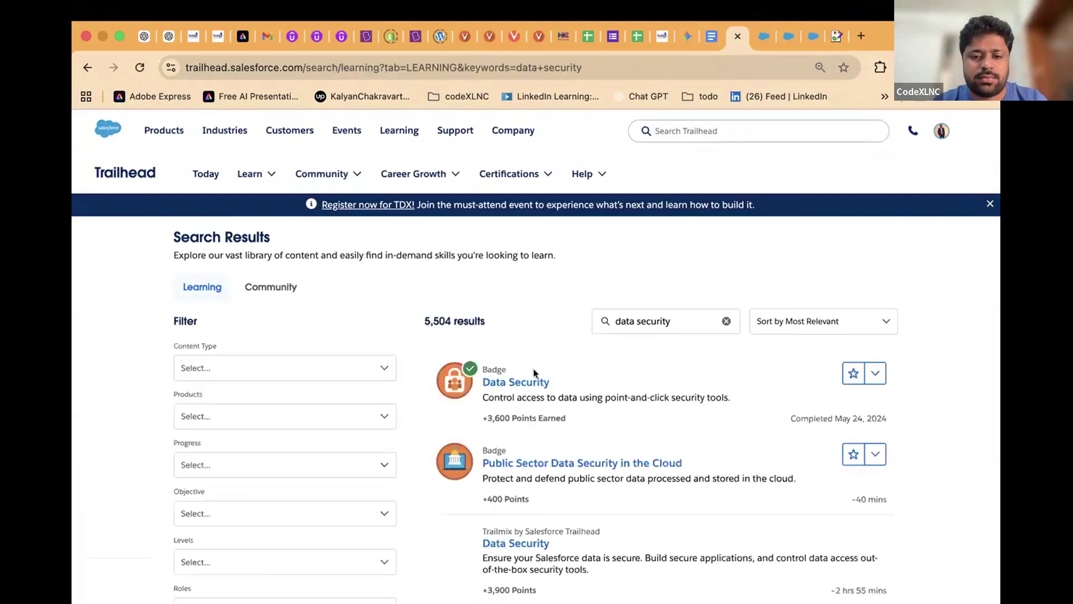
Open the Data Security badge module from the search results
click(499, 384)
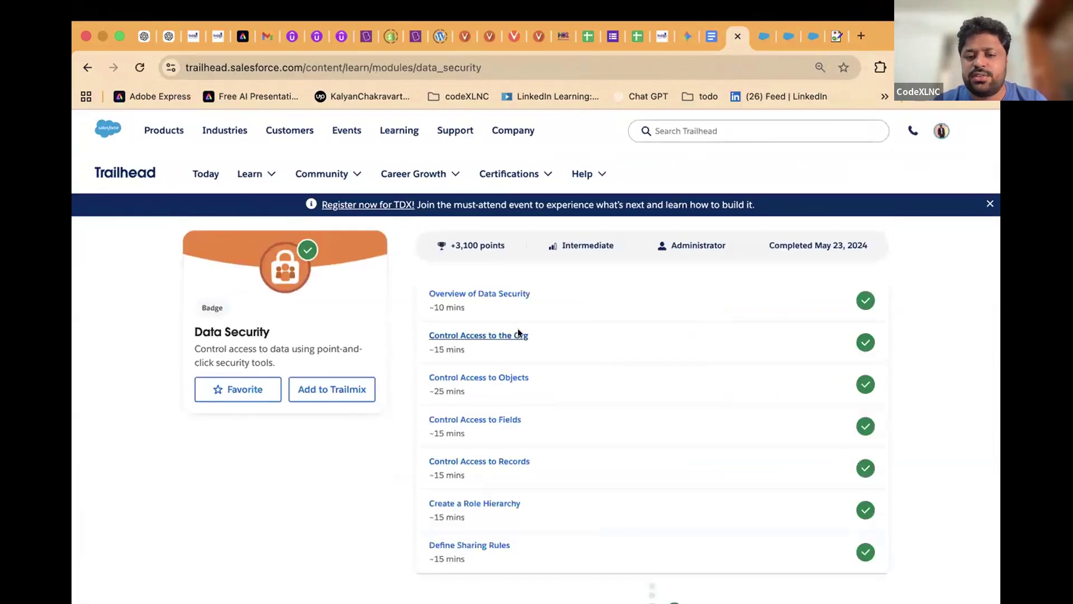
scroll(518, 328, down, 2)
scroll(518, 327, up, 2)
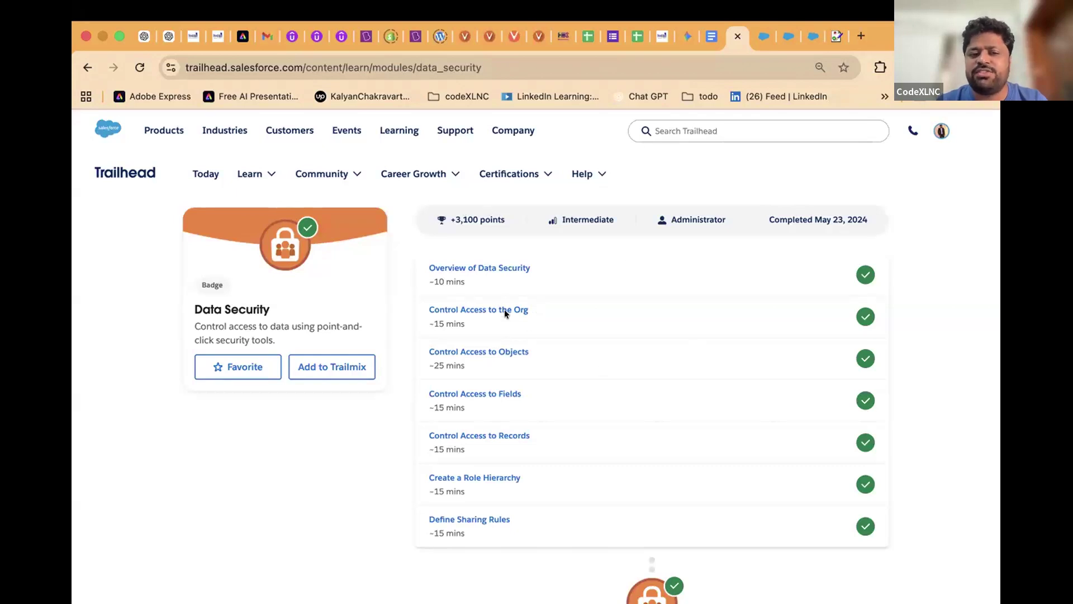
Review the module's units, highlighting Control Access to Objects and Control Access to Fields
drag(413, 258, 555, 326)
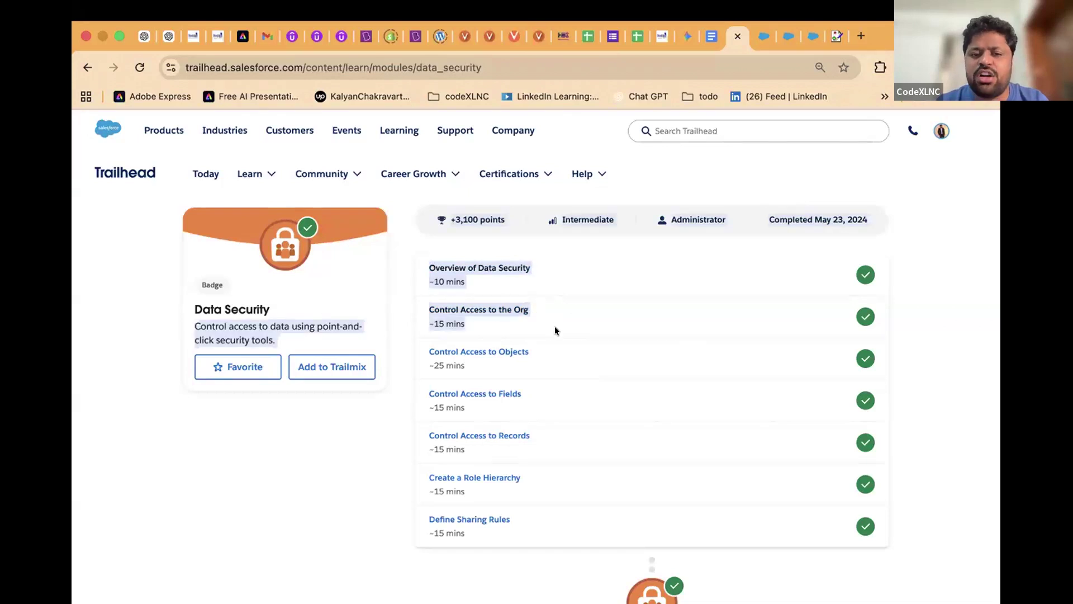
click(468, 326)
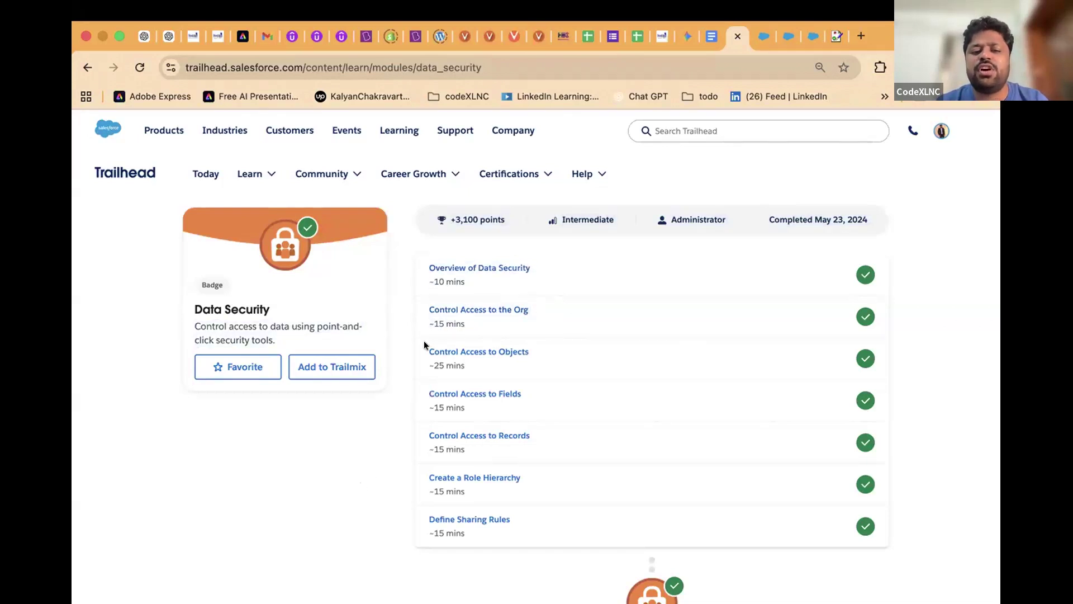
drag(424, 341, 553, 357)
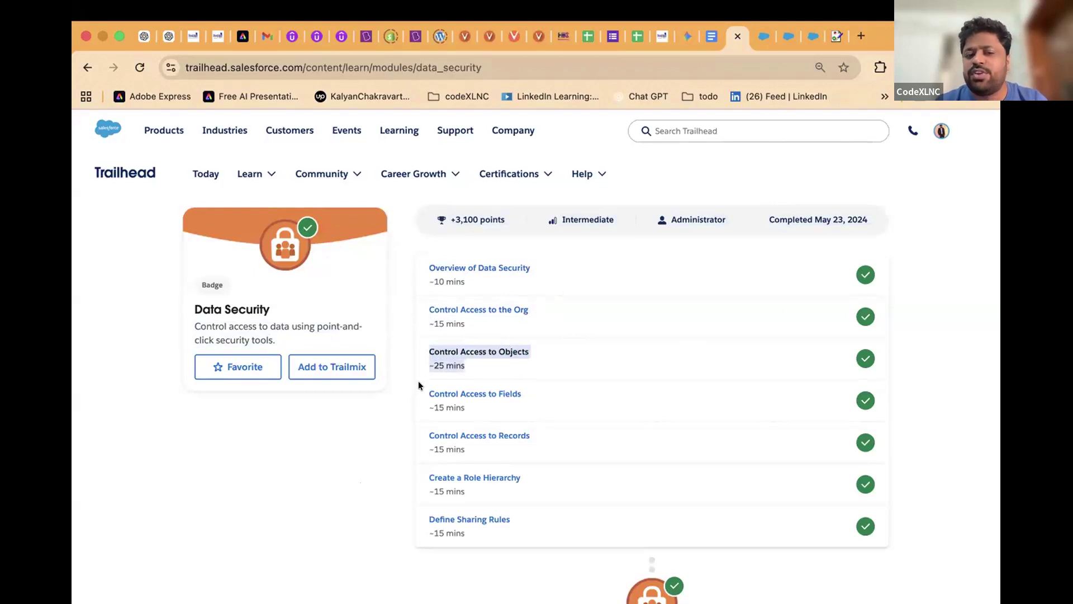
drag(415, 344, 531, 356)
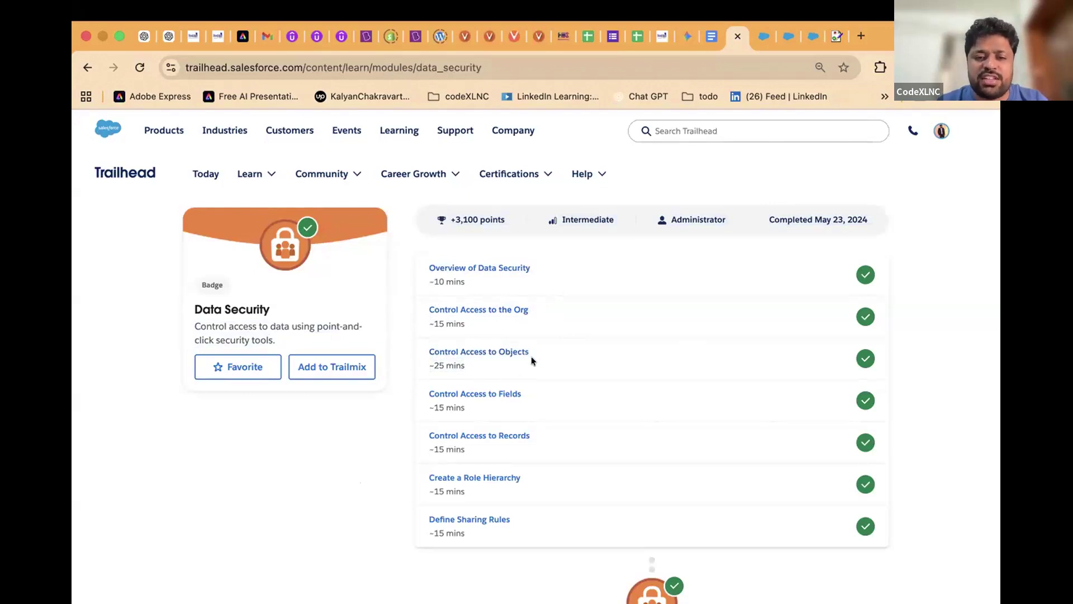
drag(416, 384, 526, 404)
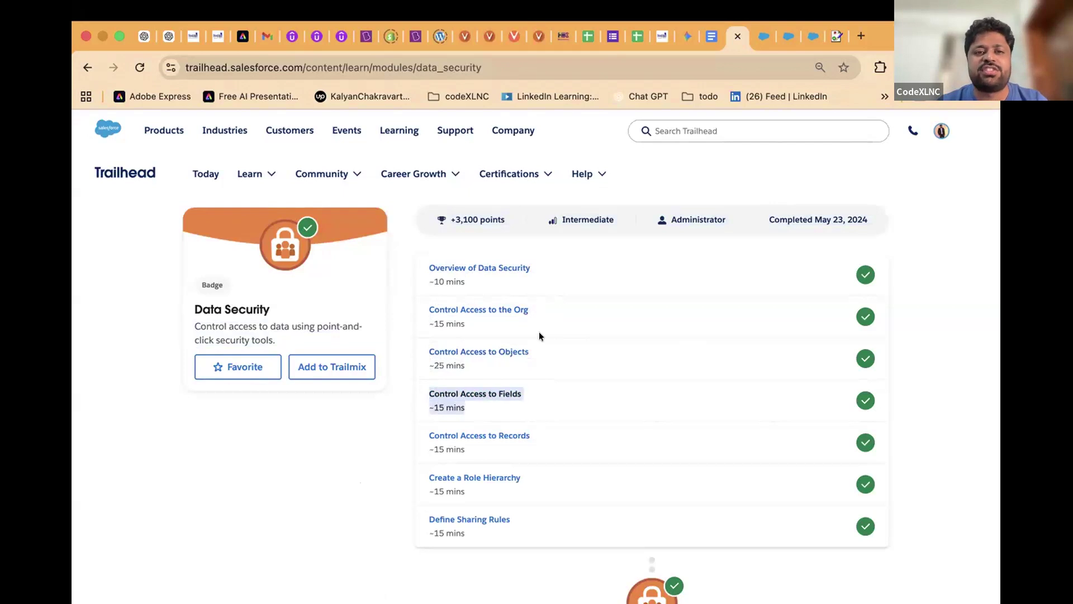
click(511, 64)
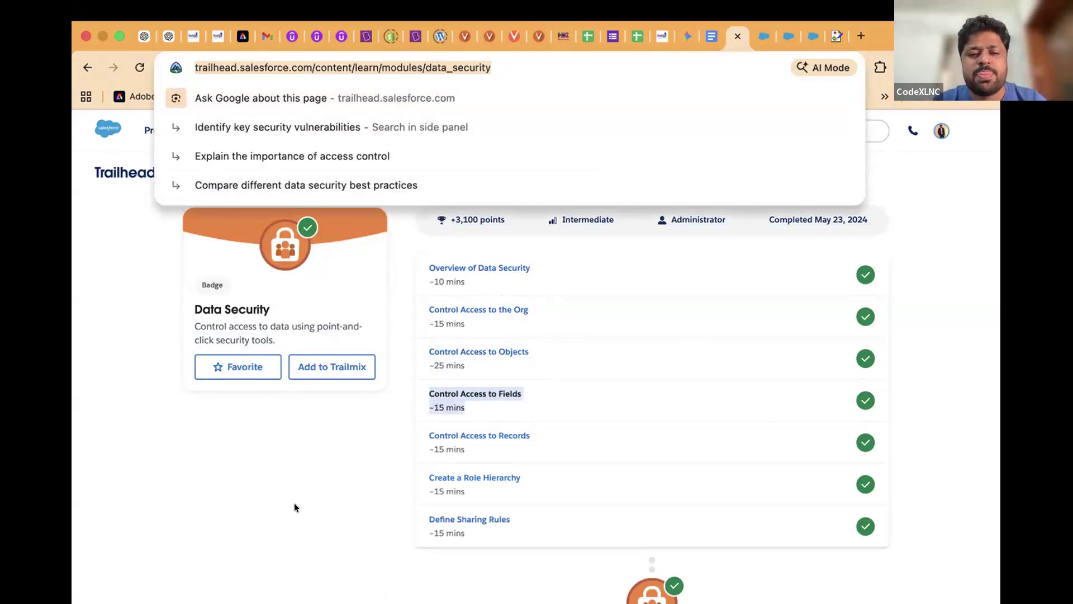
click(313, 444)
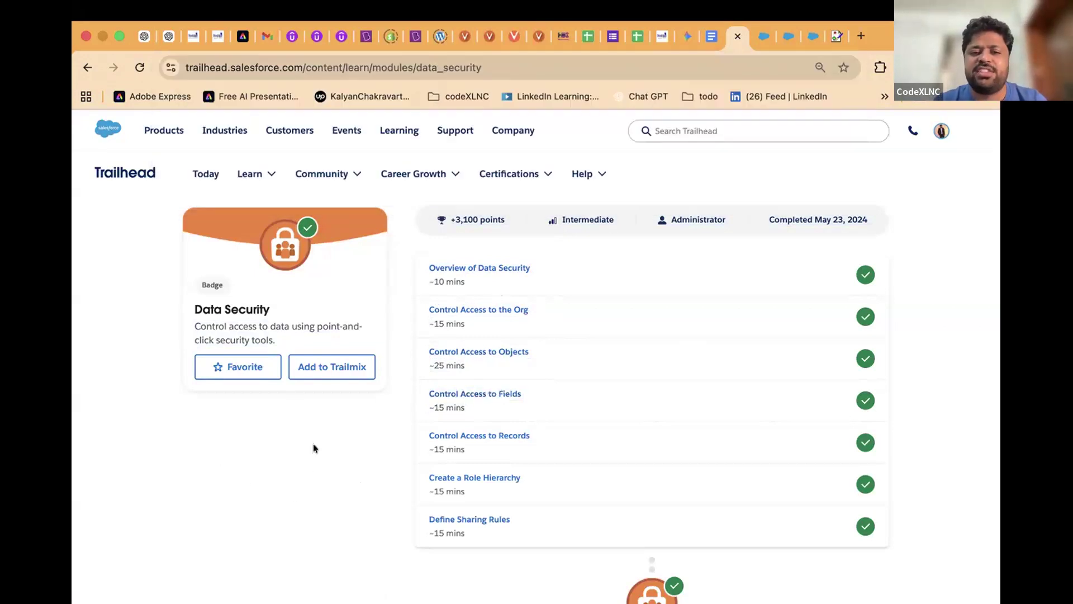